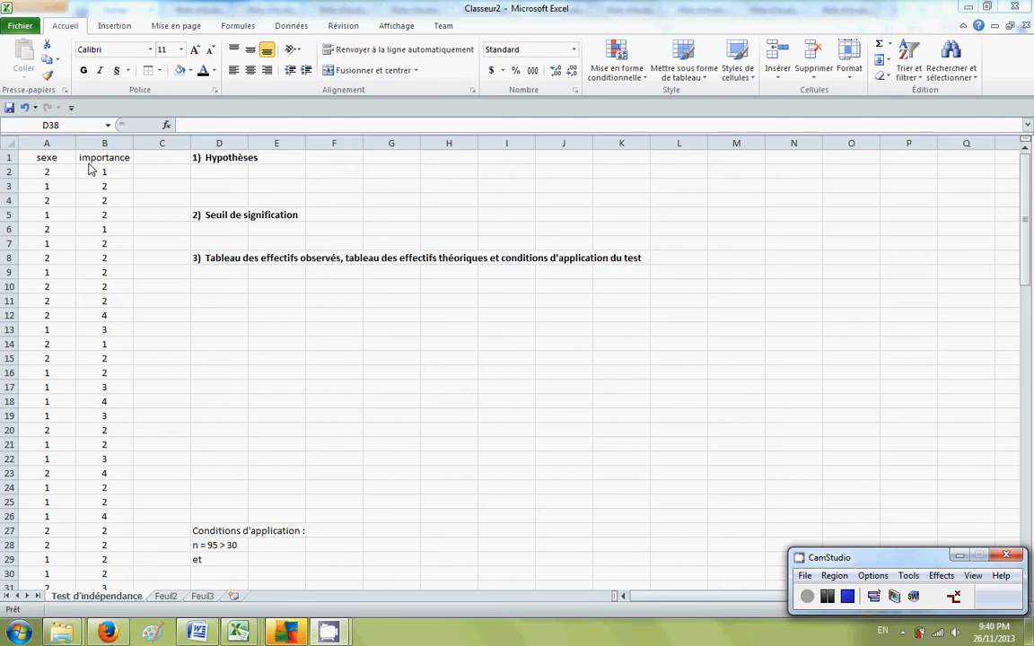
Enter H with a subscript 0 in cell D2, and restore normal script for the text that follows.
left_click(212, 169)
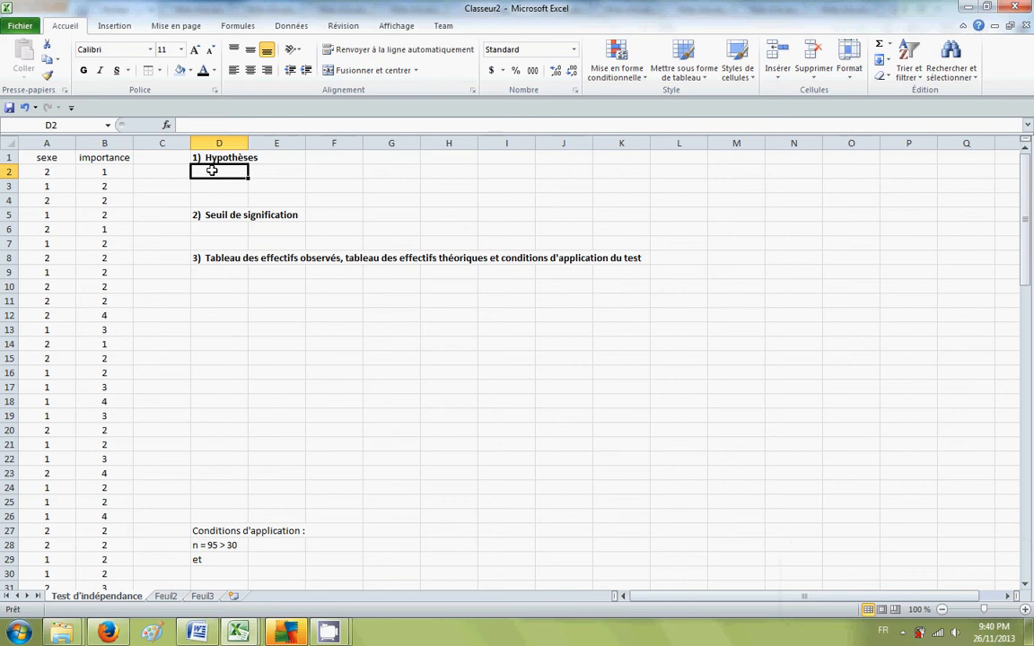
type("H")
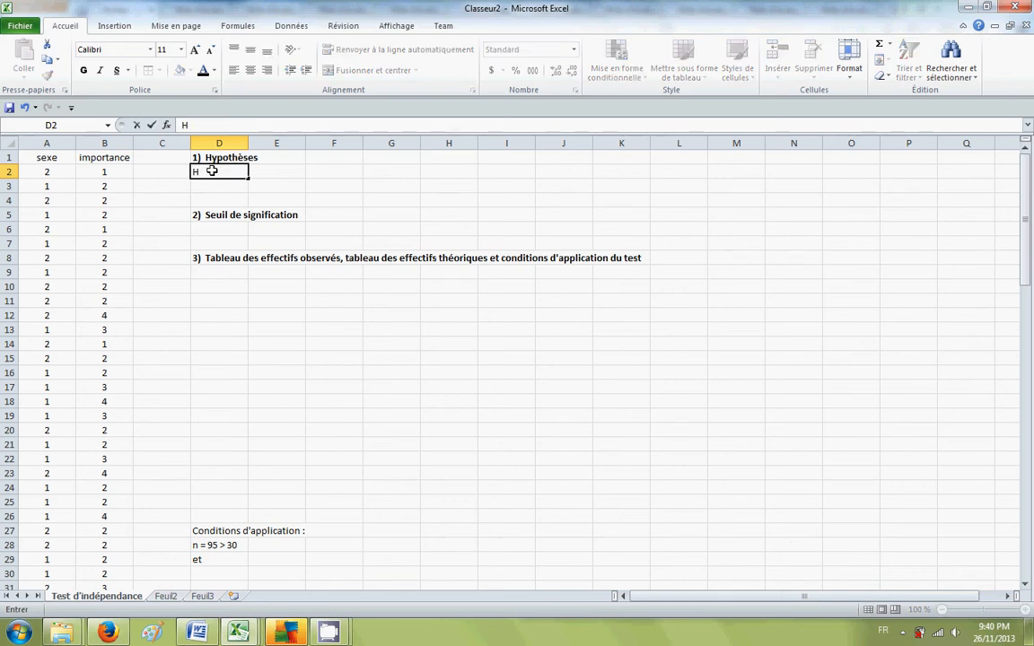
left_click(214, 91)
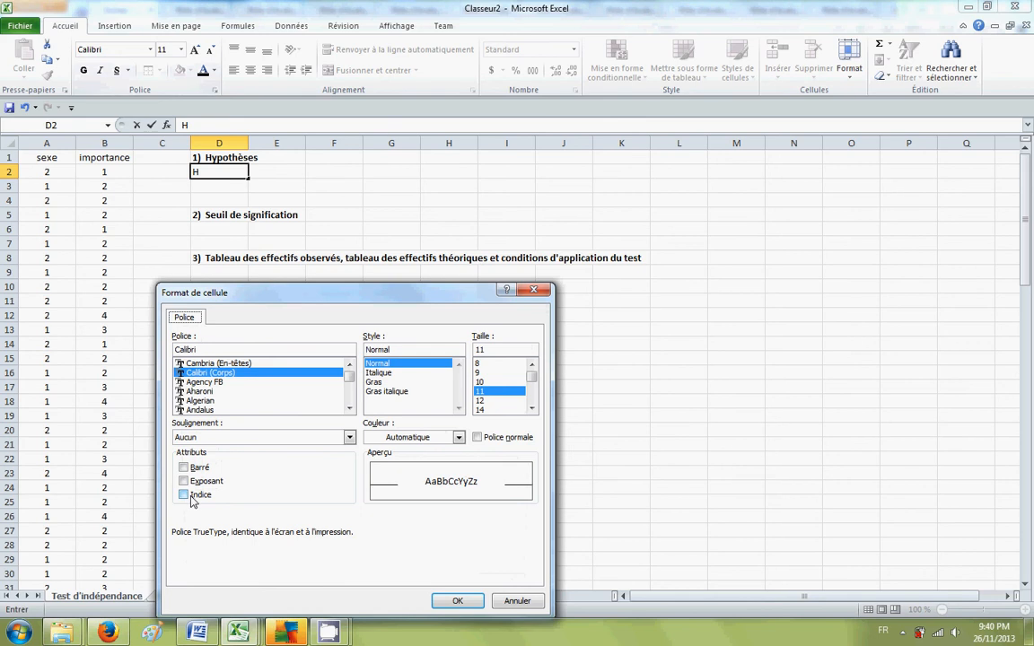
left_click(191, 499)
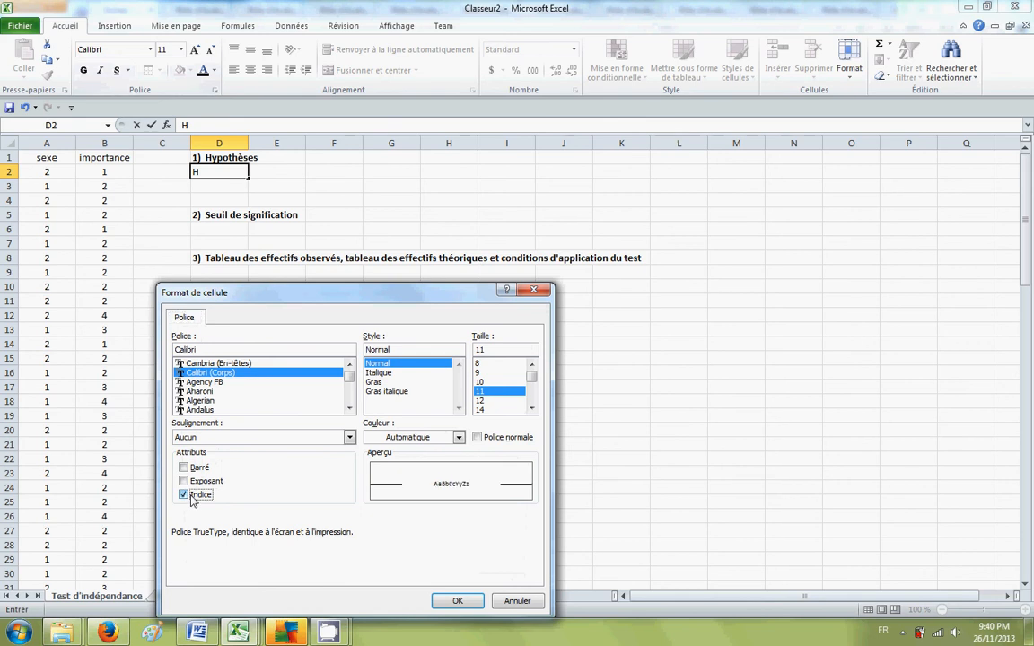
left_click(460, 601)
type("0")
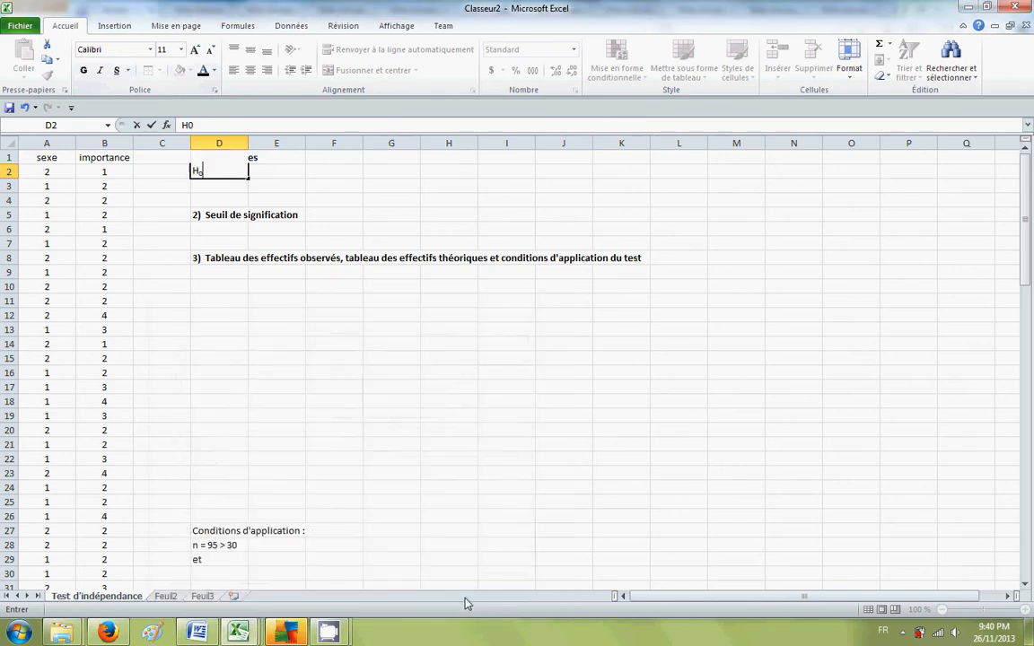
left_click(205, 89)
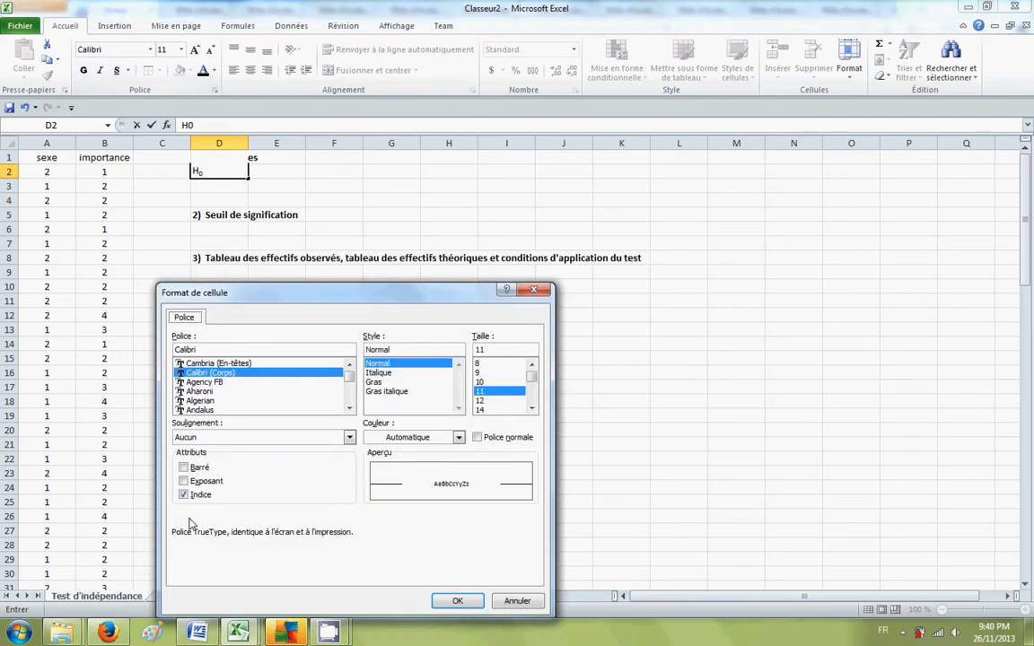
left_click(184, 494)
left_click(458, 600)
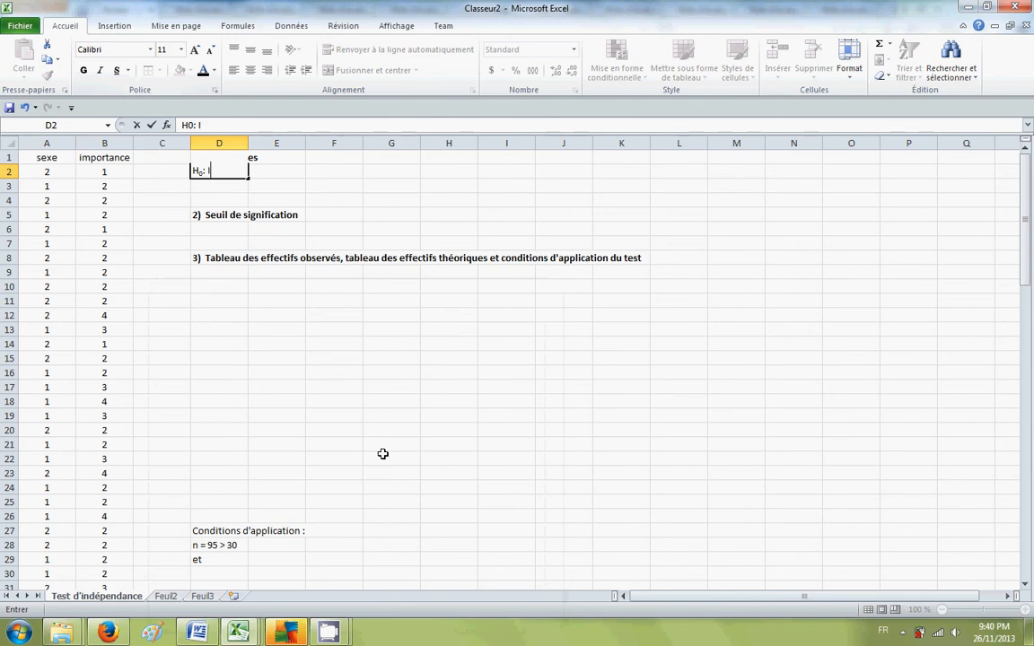
Complete D2 with ": Il n'y a pas de lien entre le sexe et le degré d'importance associé à la possession d'un téléphone cellulaire.".
type("n'y a pas de lien")
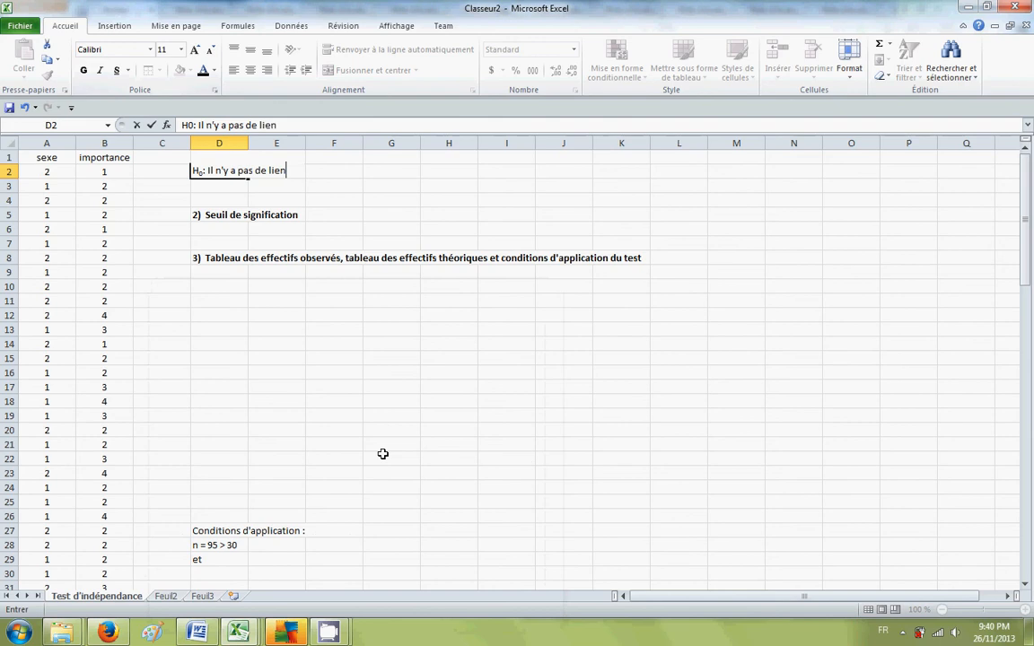
type(" entre le sexe et le")
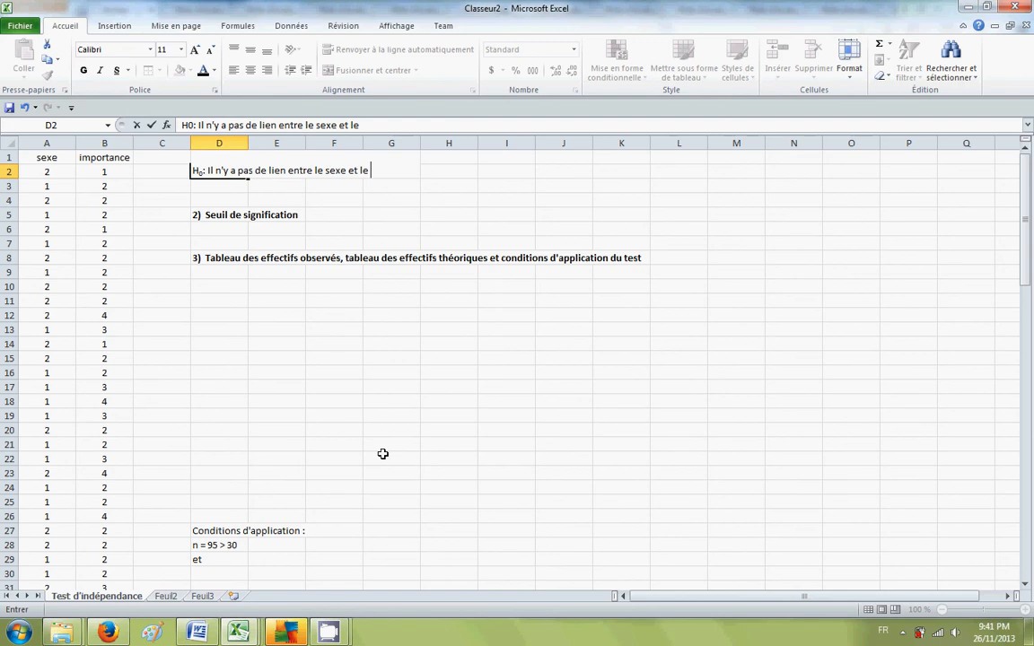
type(" degré d'importanc")
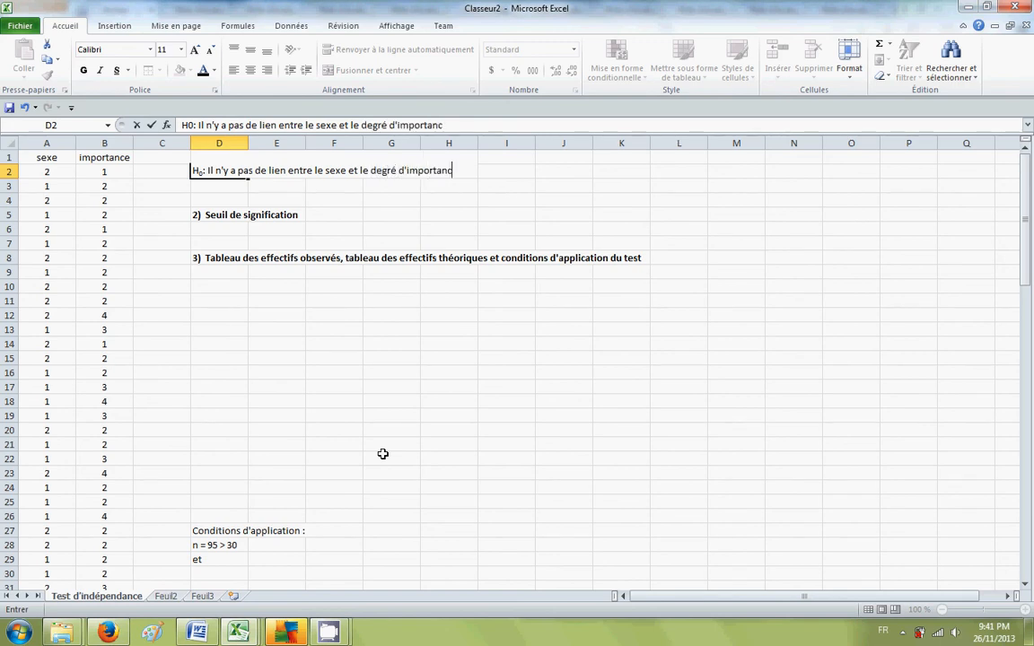
type("e associé")
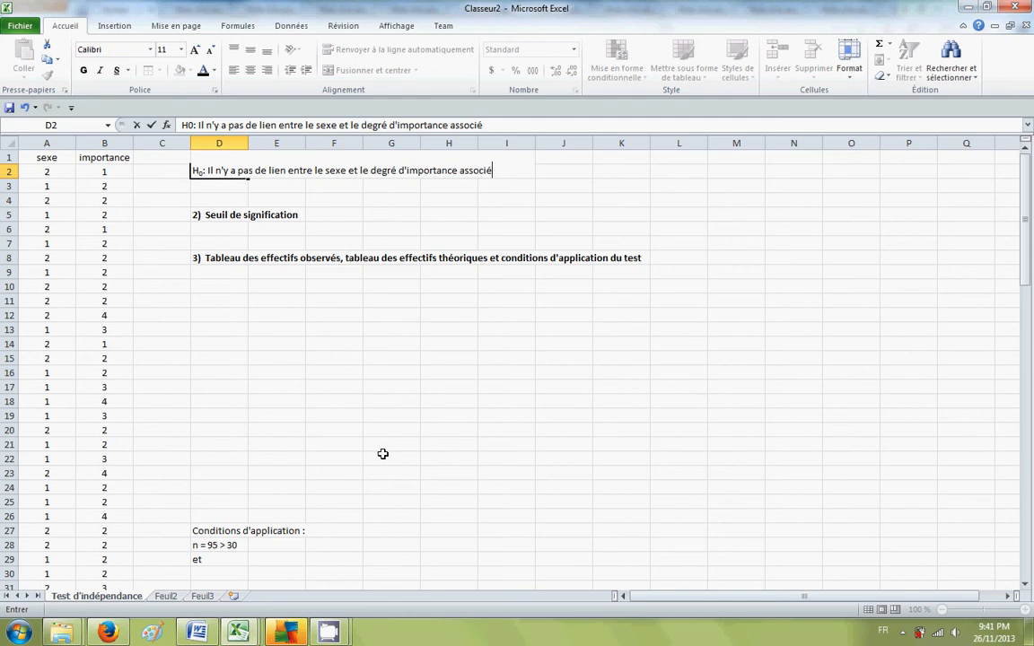
type(" à la possessi")
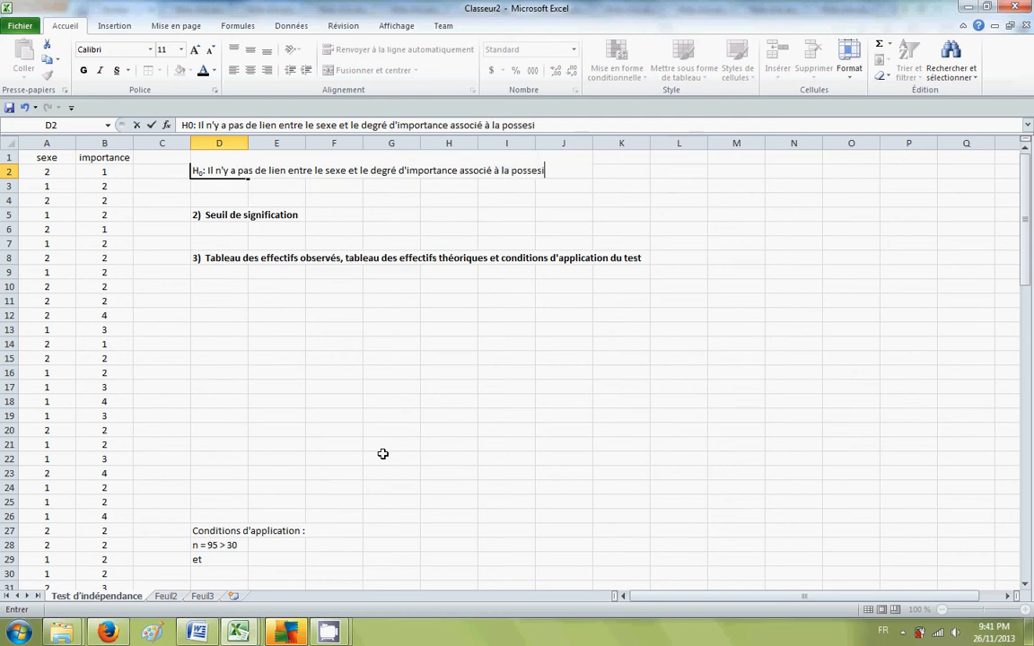
key("BackSpace")
type("sion d'un téléphon")
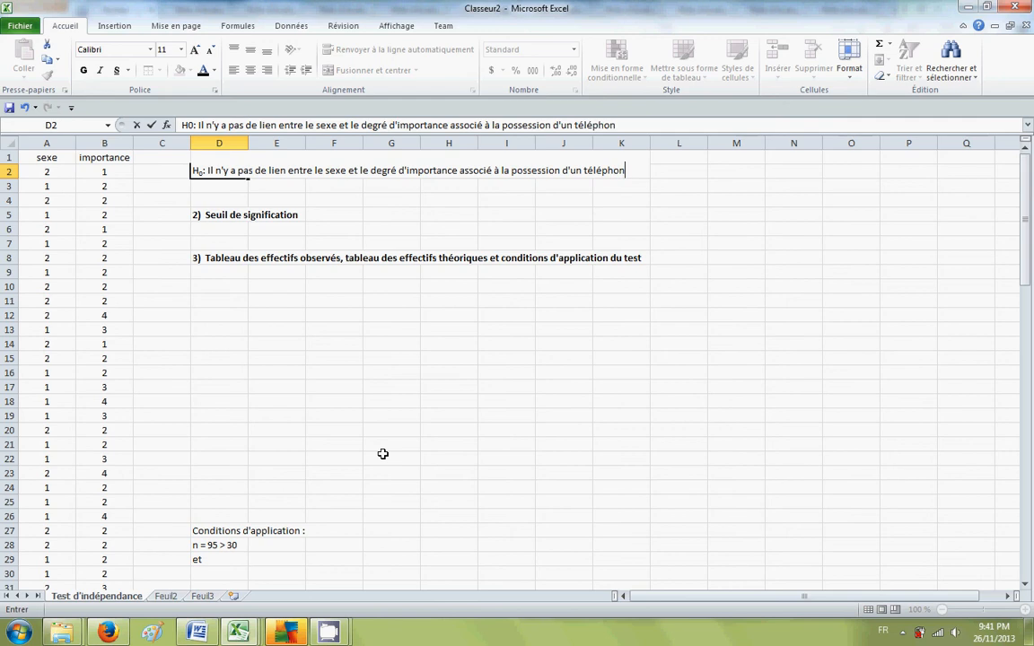
type("e cellulaire.")
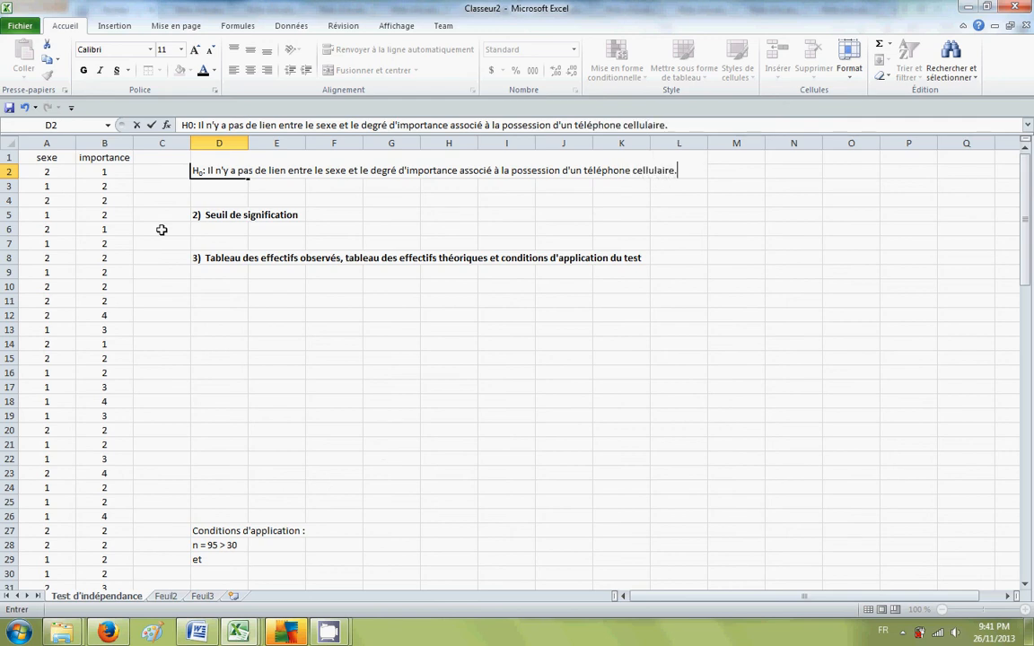
left_click(272, 258)
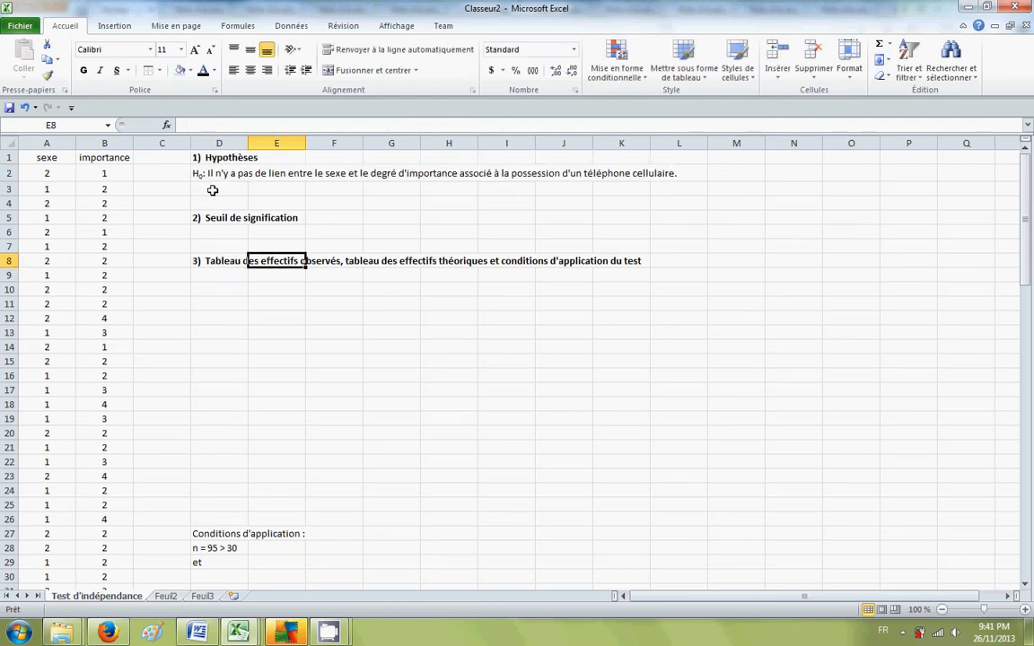
Copy the null hypothesis from cell D2 into cell D3.
left_click(211, 189)
left_click(204, 175)
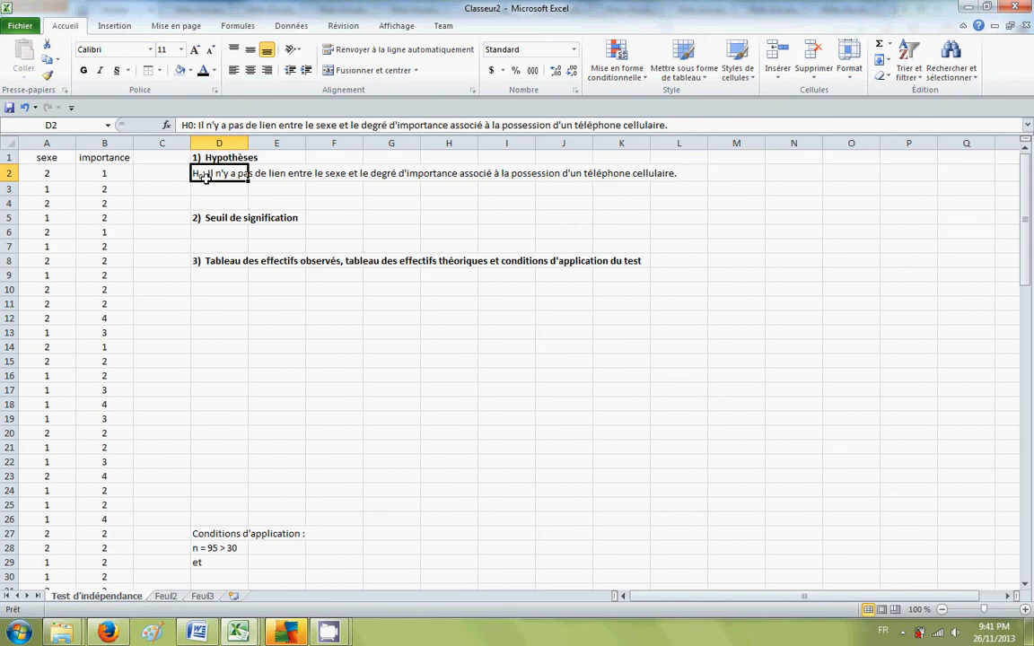
key("ctrl+c")
left_click(209, 186)
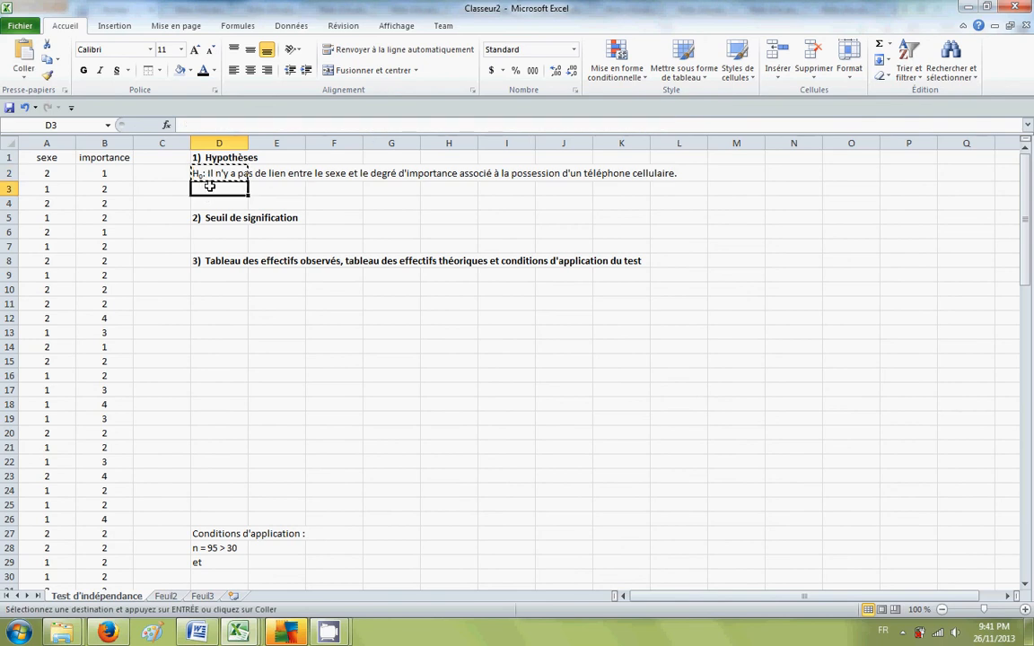
key("ctrl+v")
Replace the subscript 0 with a subscript 1 in D3 so the hypothesis is labelled H1.
key("F2")
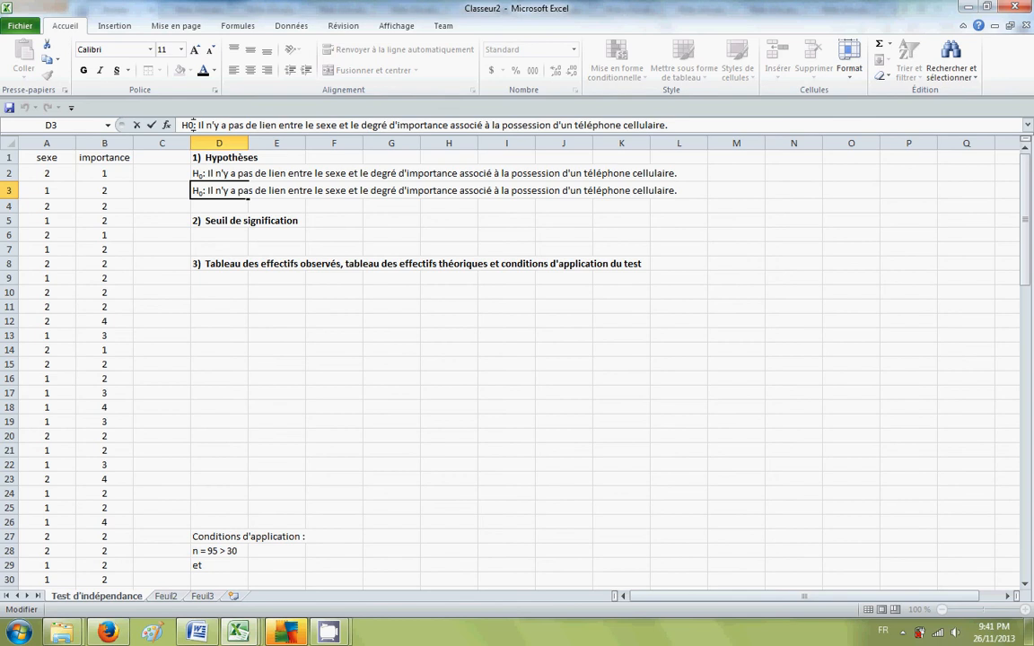
key("BackSpace")
left_click(214, 90)
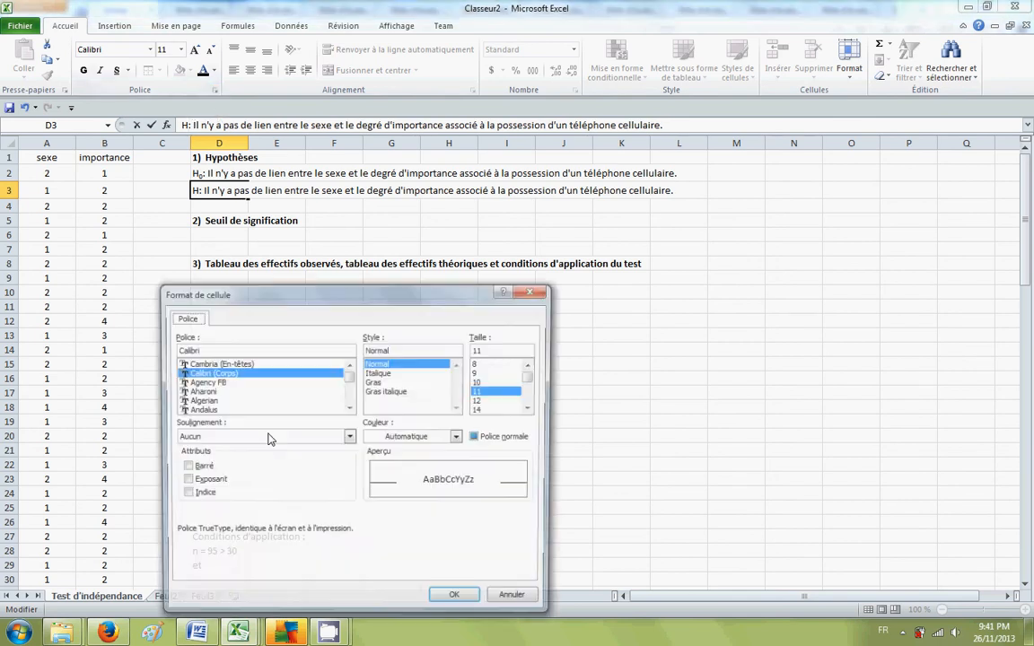
left_click(200, 492)
left_click(451, 596)
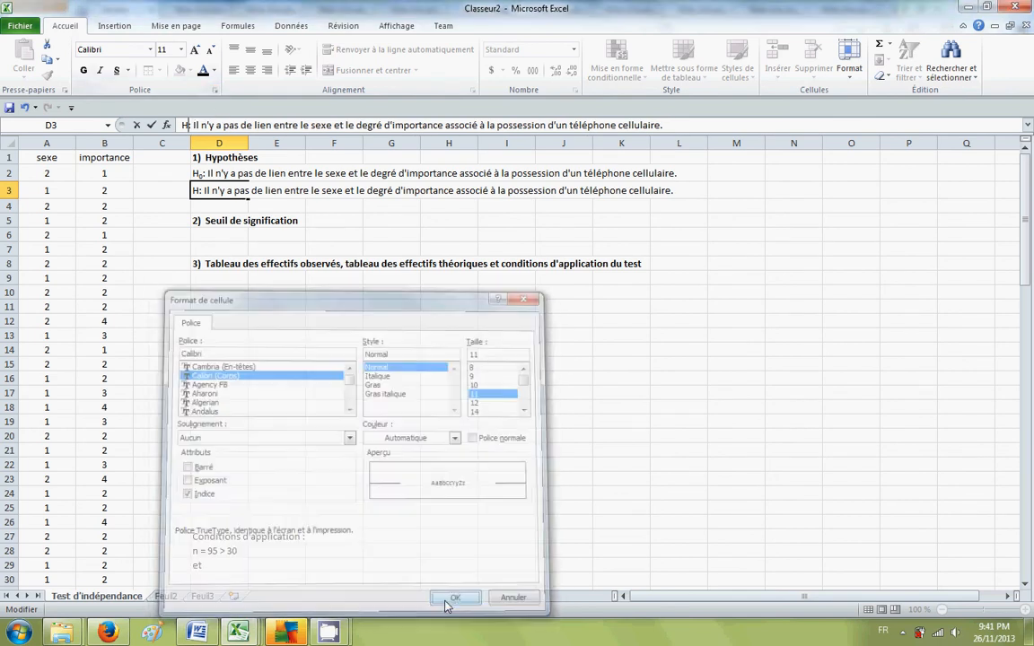
type("1")
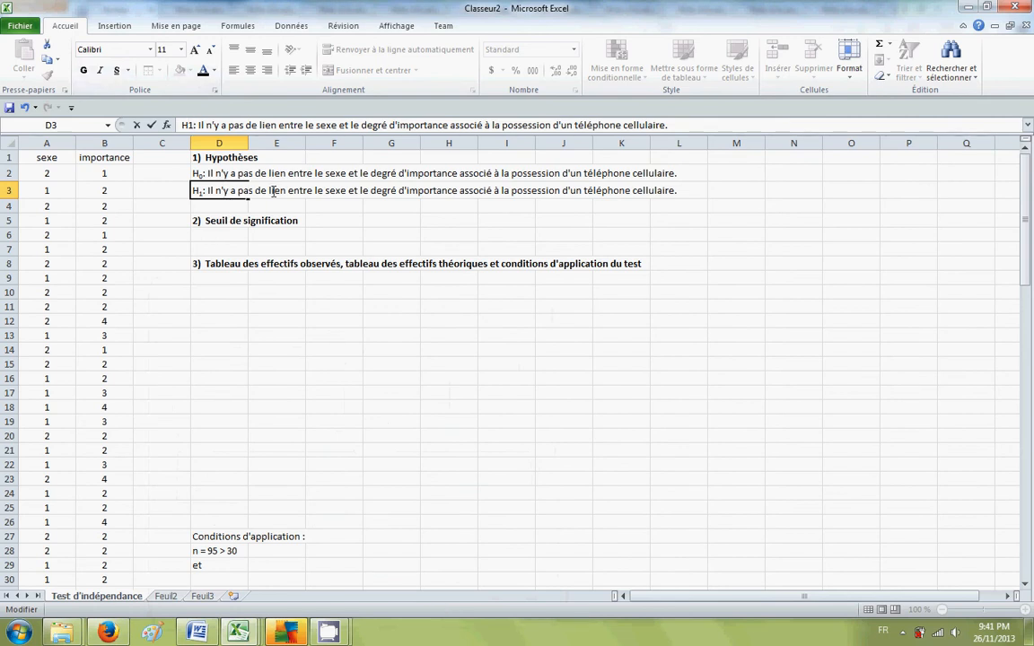
Reword the opening of hypothesis H1 in D3 to "Il a un lien entre le sexe".
key("BackSpace")
key("BackSpace")
key("BackSpace")
key("BackSpace")
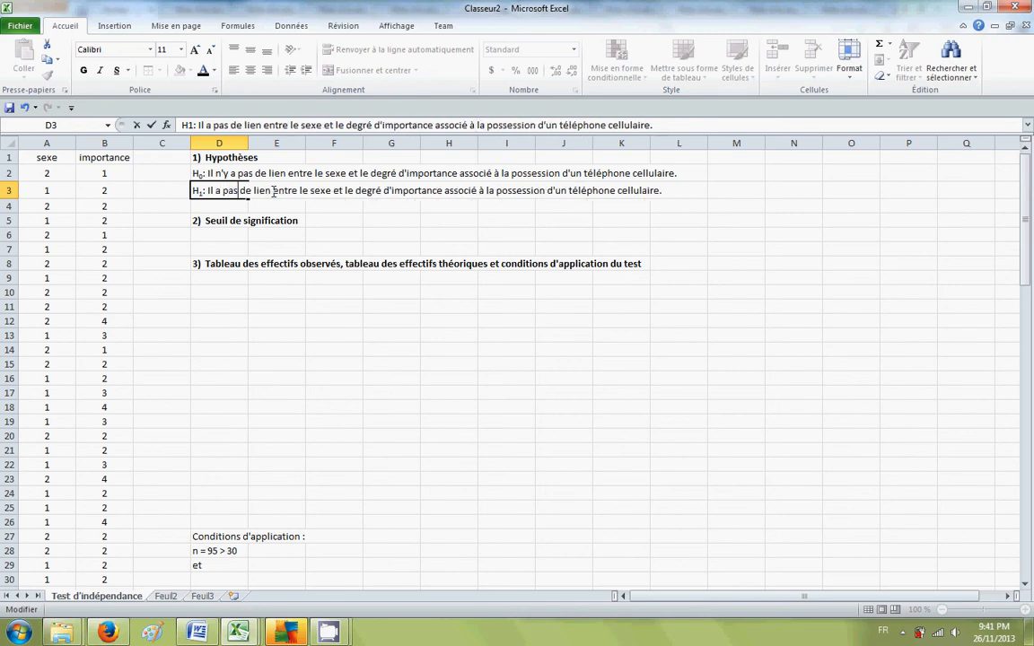
key("BackSpace")
key("BackSpace")
key("BackSpace")
key("BackSpace")
key("BackSpace")
key("BackSpace")
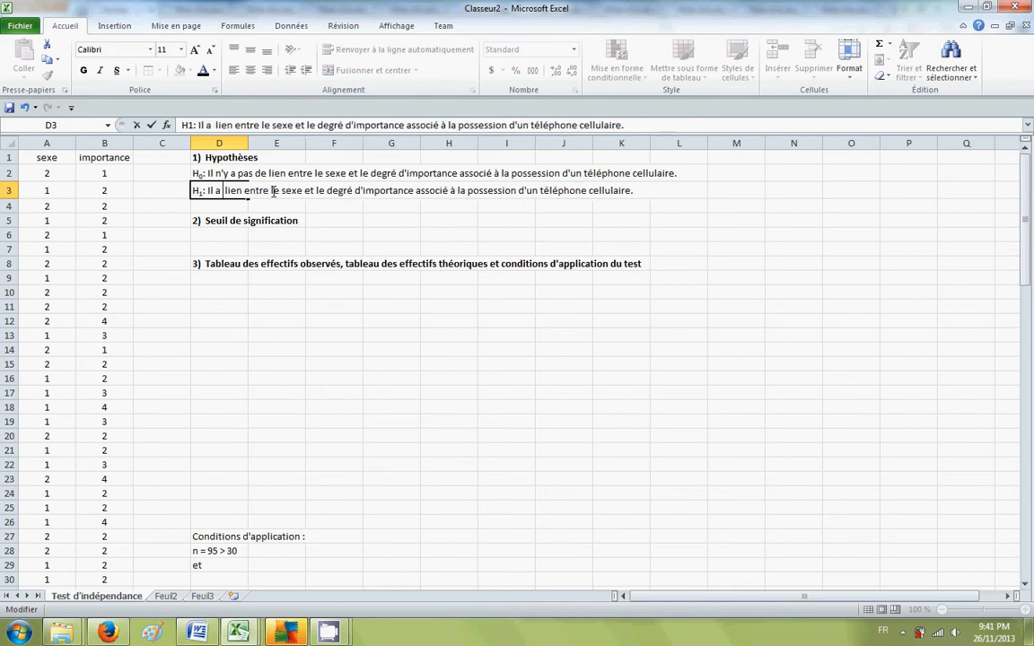
type("un")
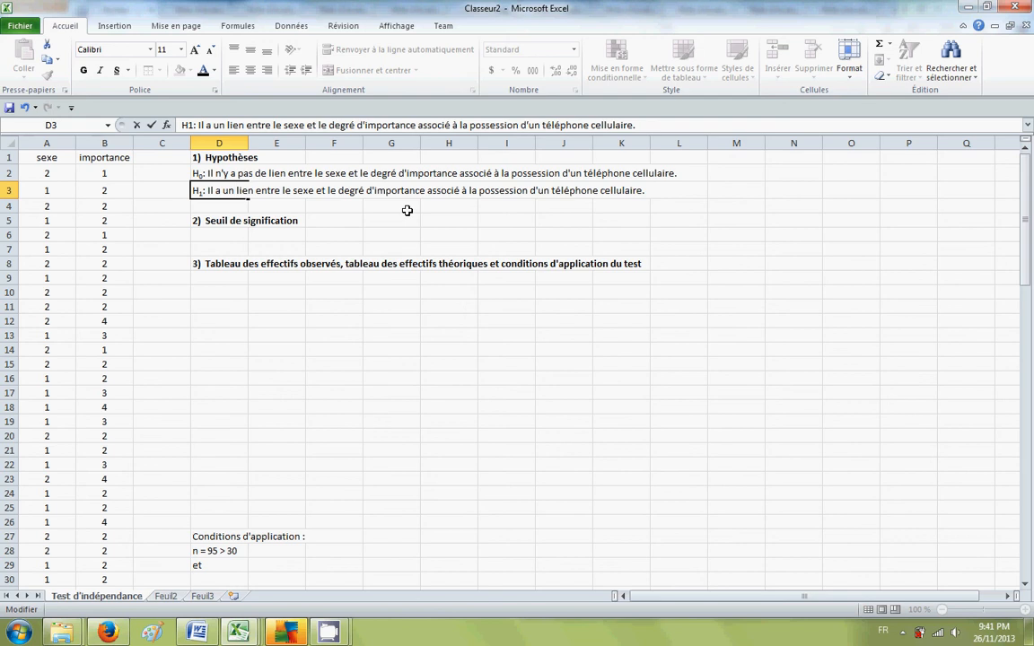
Enter a significance level of 5% in cell D6, under the "Seuil de signification" heading.
left_click(236, 230)
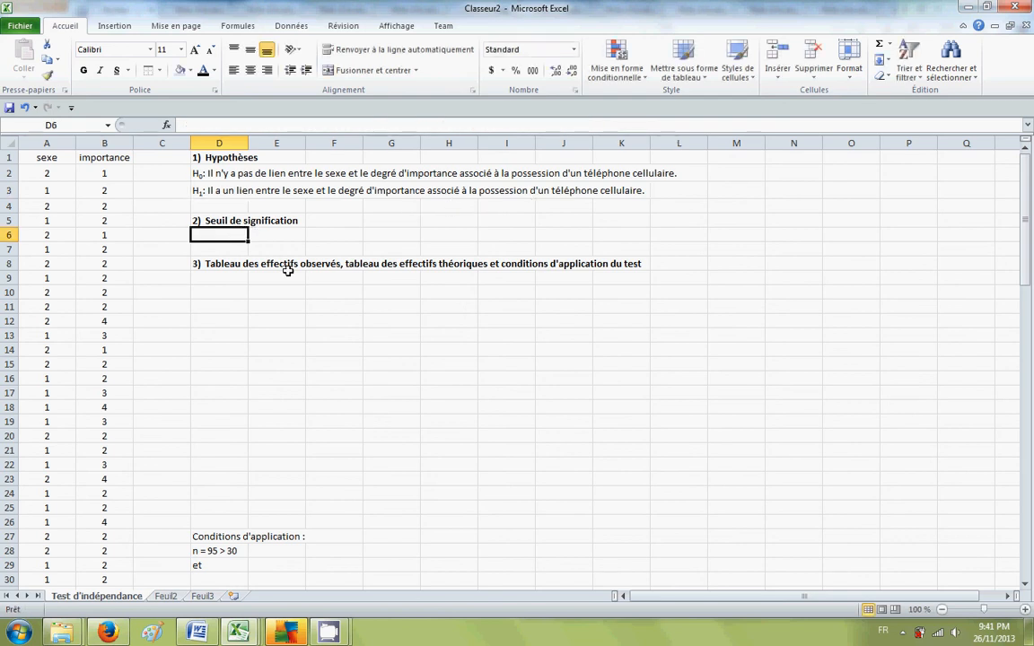
type("5%")
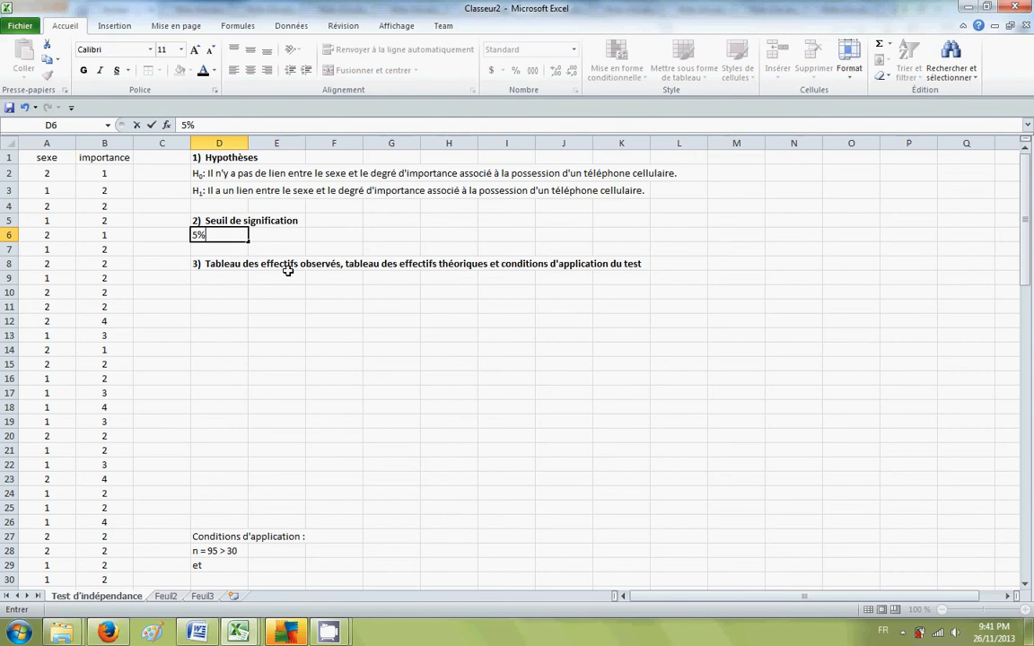
left_click(216, 294)
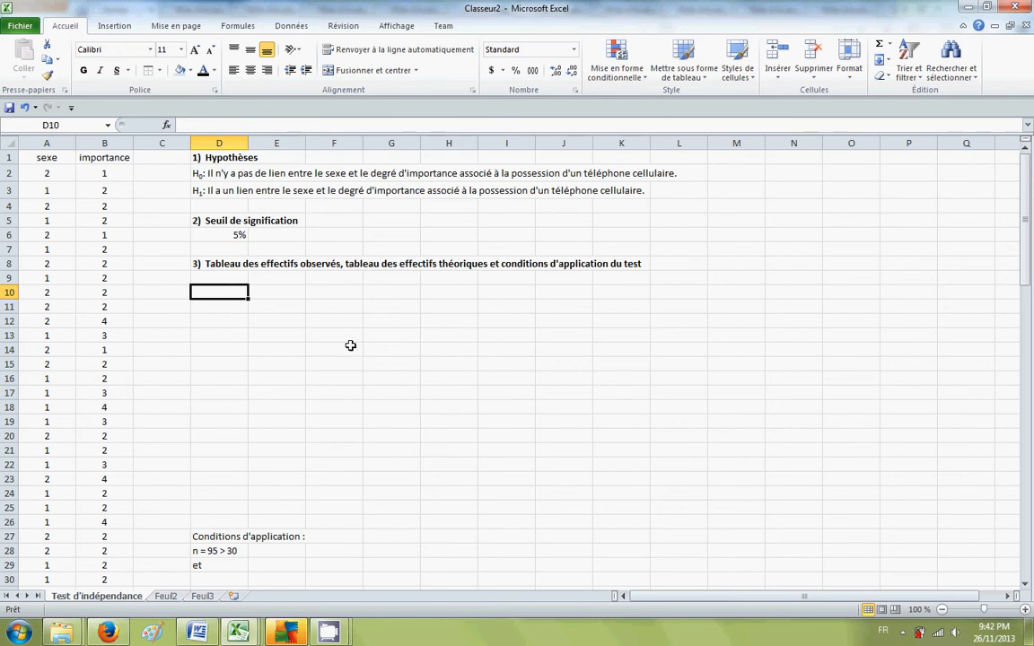
Create a pivot table from the sexe and importance data in A1:B96, placed at cell D10 of the existing sheet.
scroll(79, 242, "down", 15)
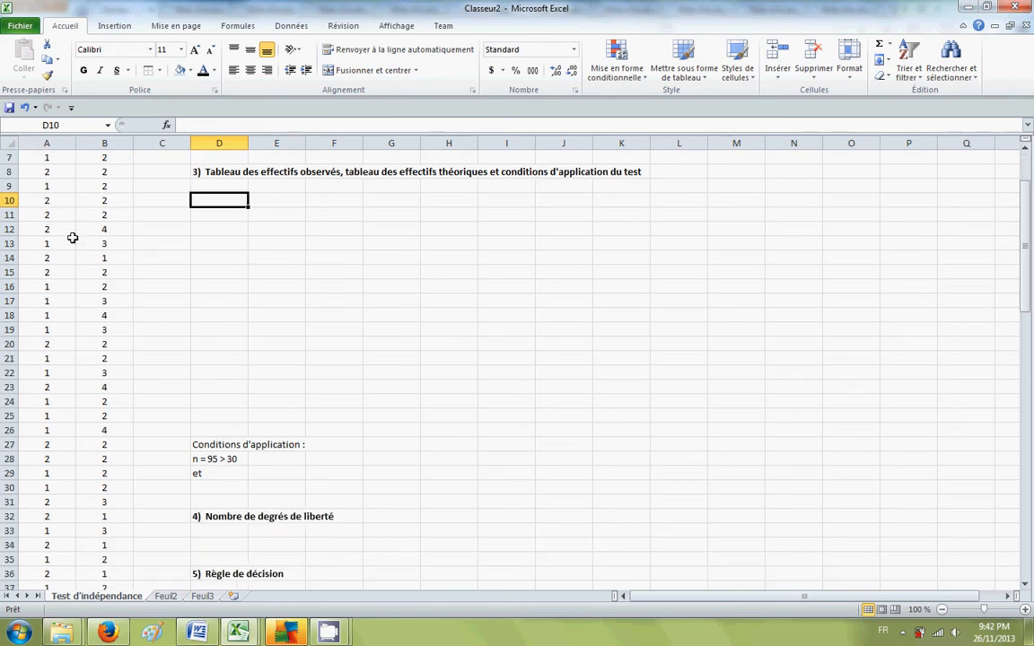
scroll(83, 258, "down", 10)
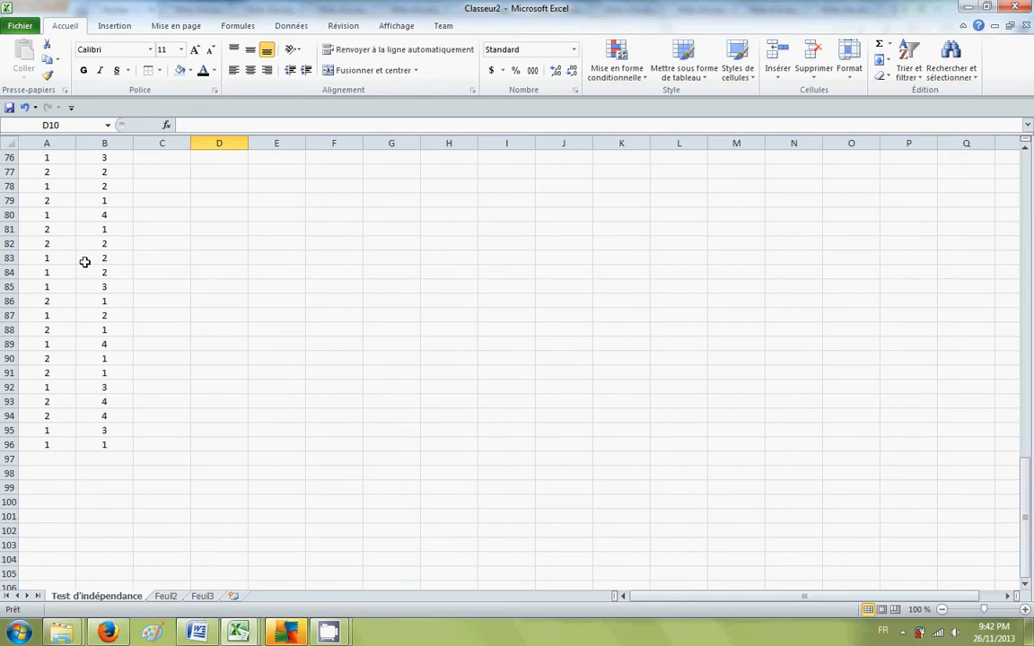
left_click_drag(101, 458, 30, 157)
left_click(107, 29)
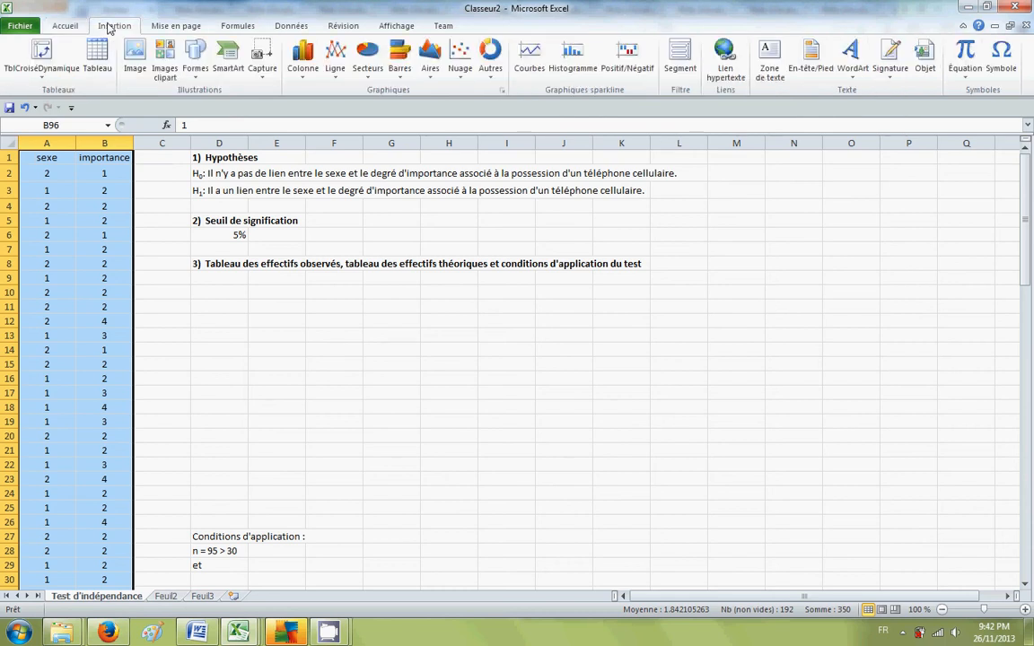
left_click(53, 76)
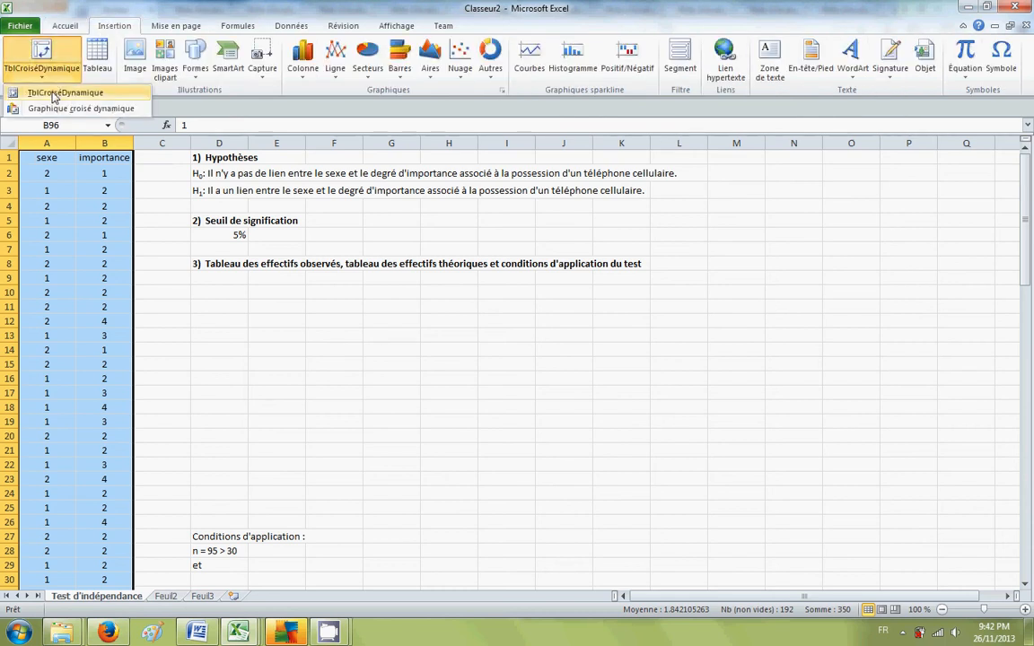
left_click(56, 92)
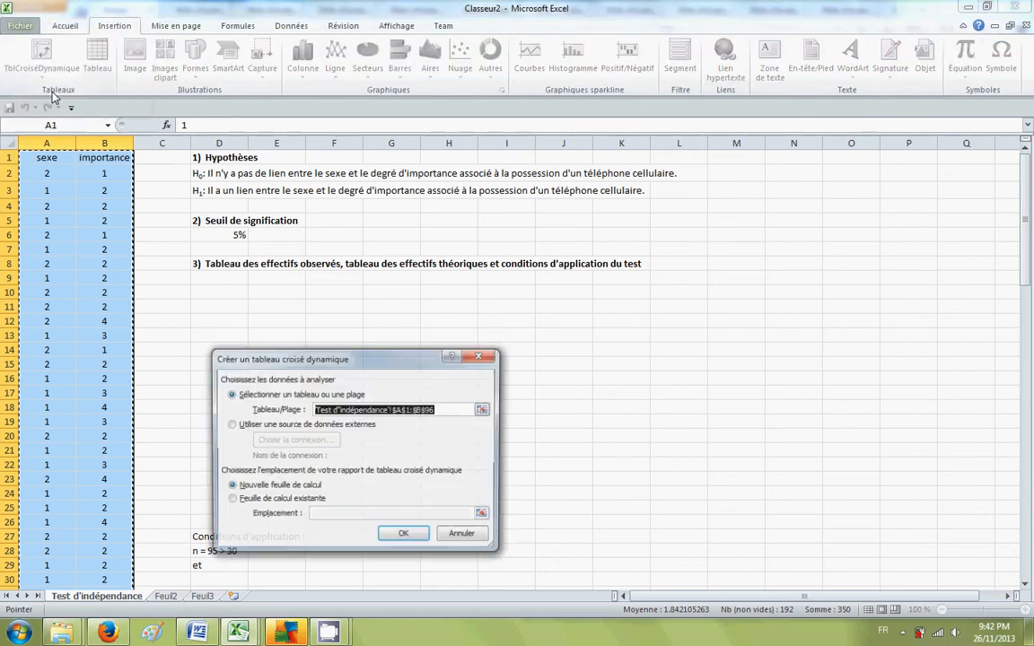
left_click(258, 499)
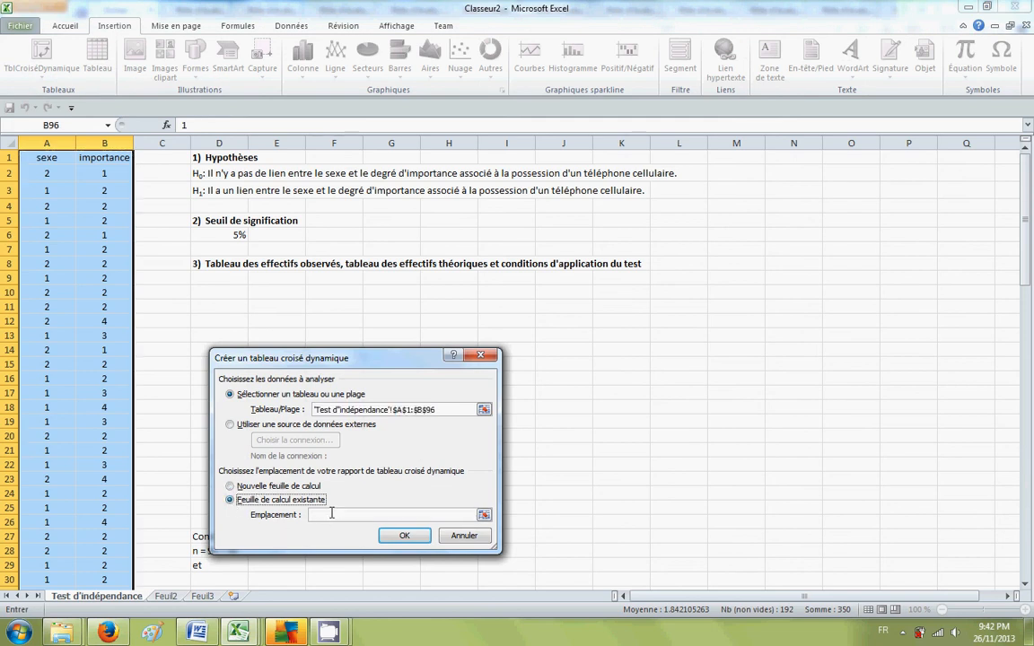
left_click(331, 513)
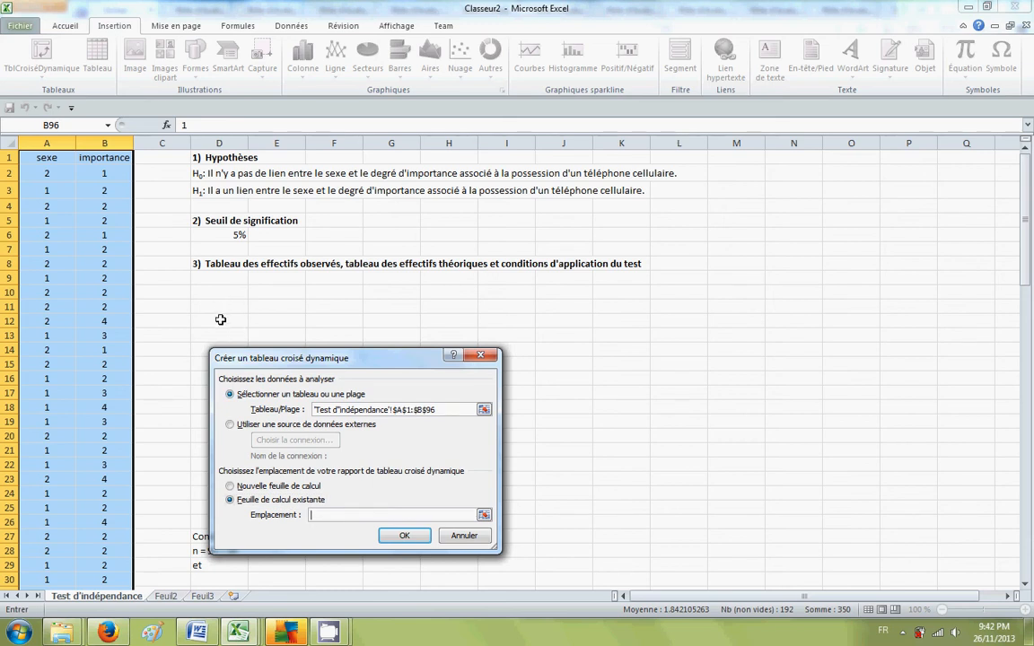
left_click(228, 293)
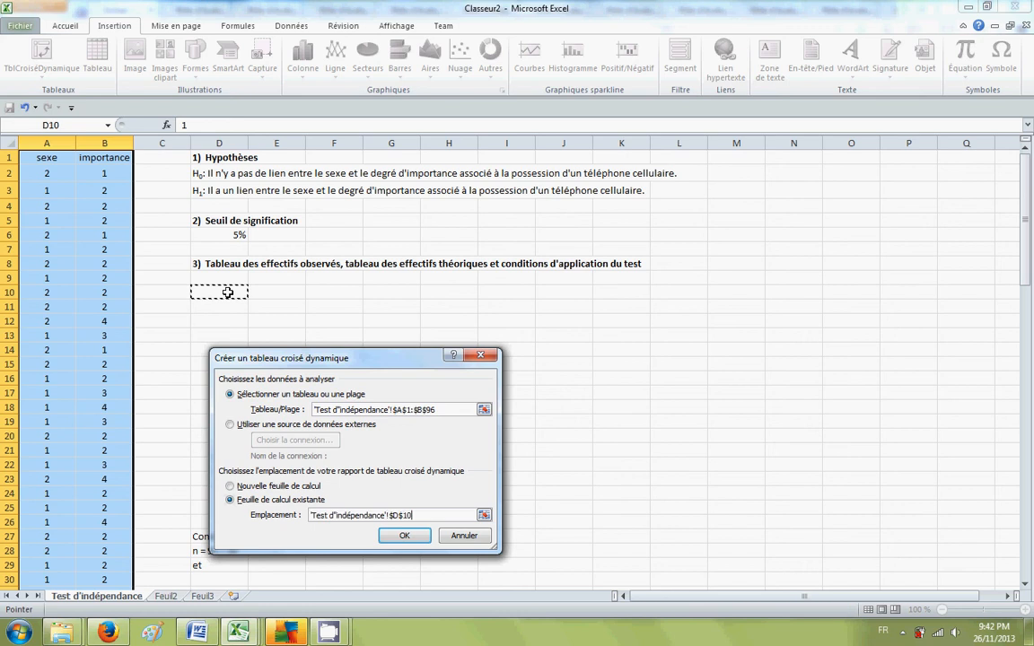
left_click(404, 534)
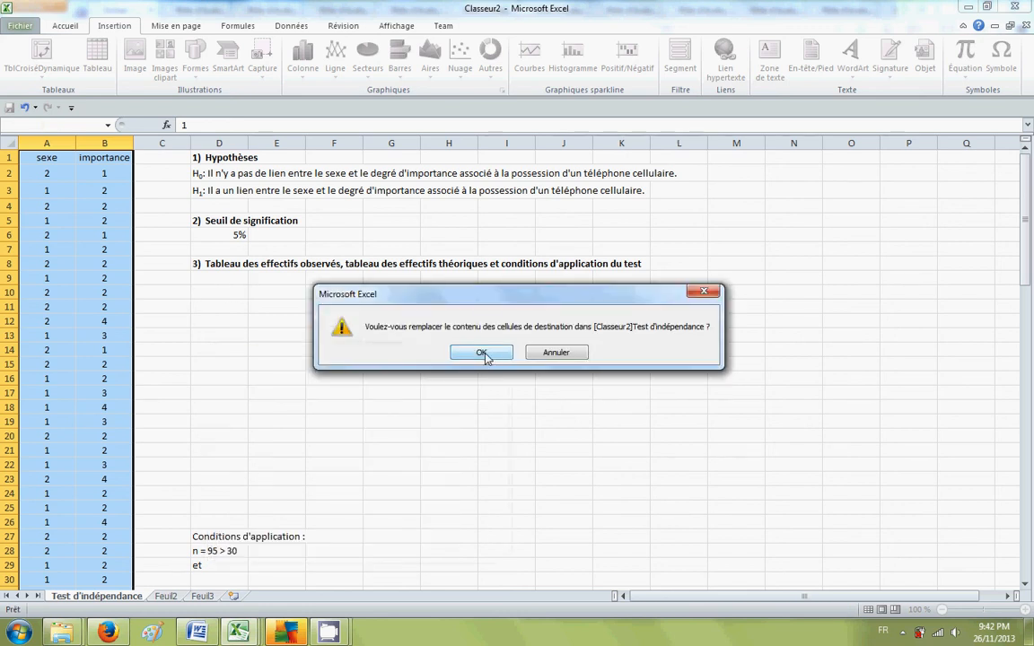
left_click(482, 354)
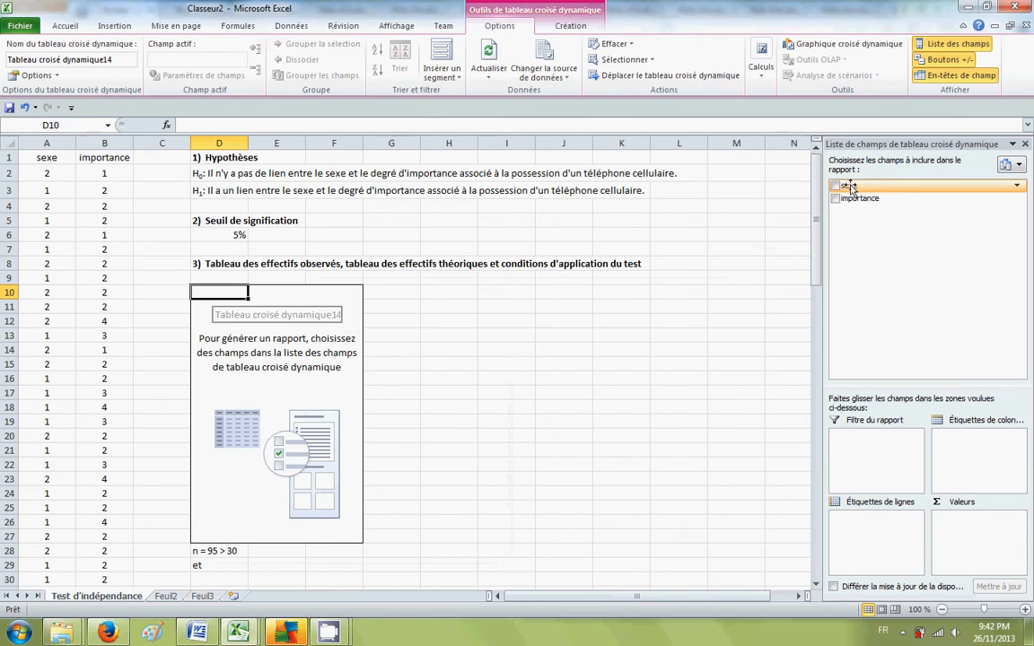
Lay out the pivot table with sexe as row labels, importance as column labels and sexe as the values.
left_click_drag(850, 187, 871, 532)
left_click_drag(857, 198, 978, 435)
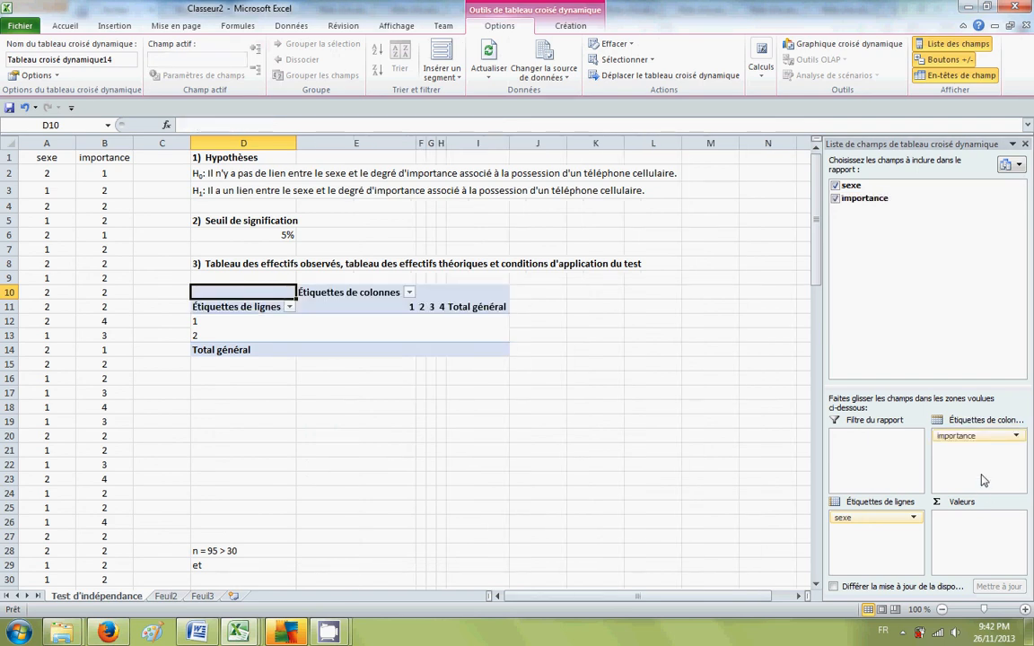
left_click_drag(850, 185, 972, 530)
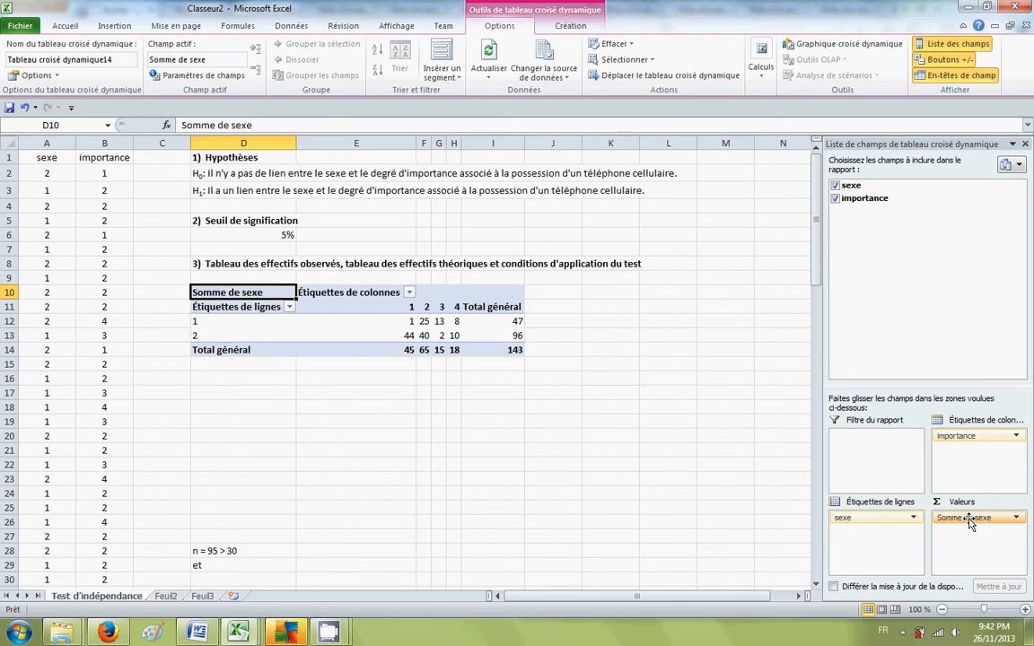
Summarize the sexe value field by Nombre instead of by sum.
left_click(970, 519)
left_click(870, 455)
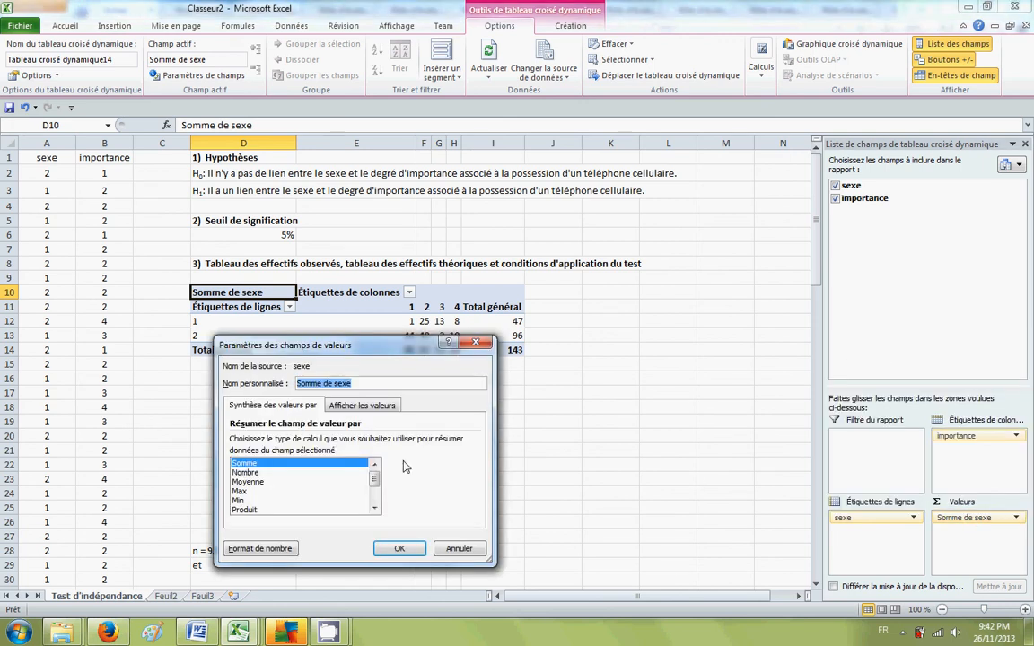
left_click(269, 472)
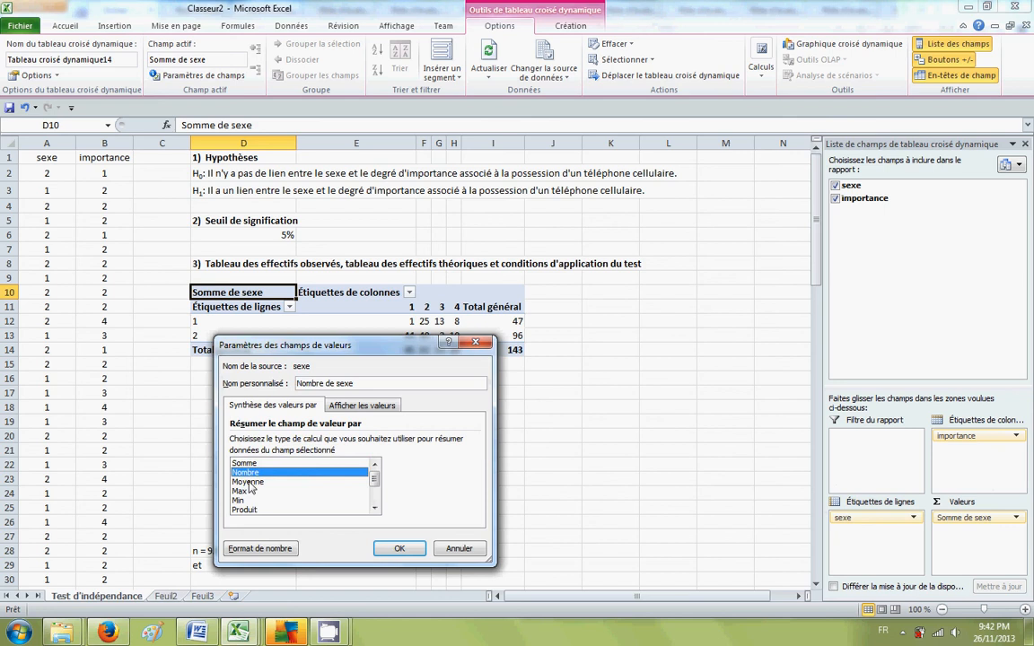
left_click(400, 549)
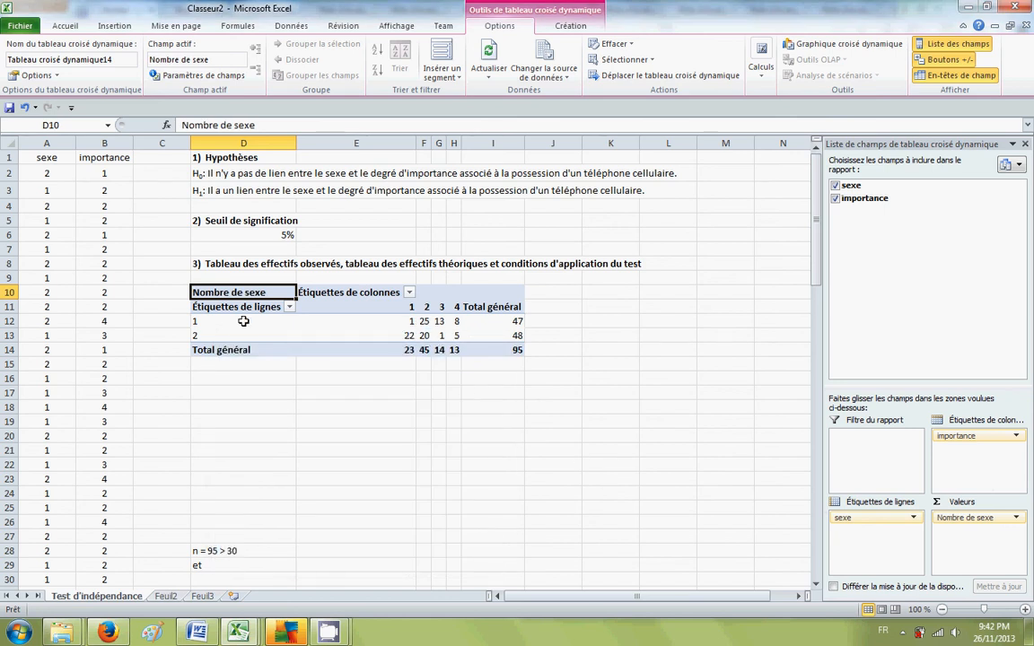
Rename the pivot table's row labels 1 and 2 as "Féminin" and "Masculin".
left_click(210, 322)
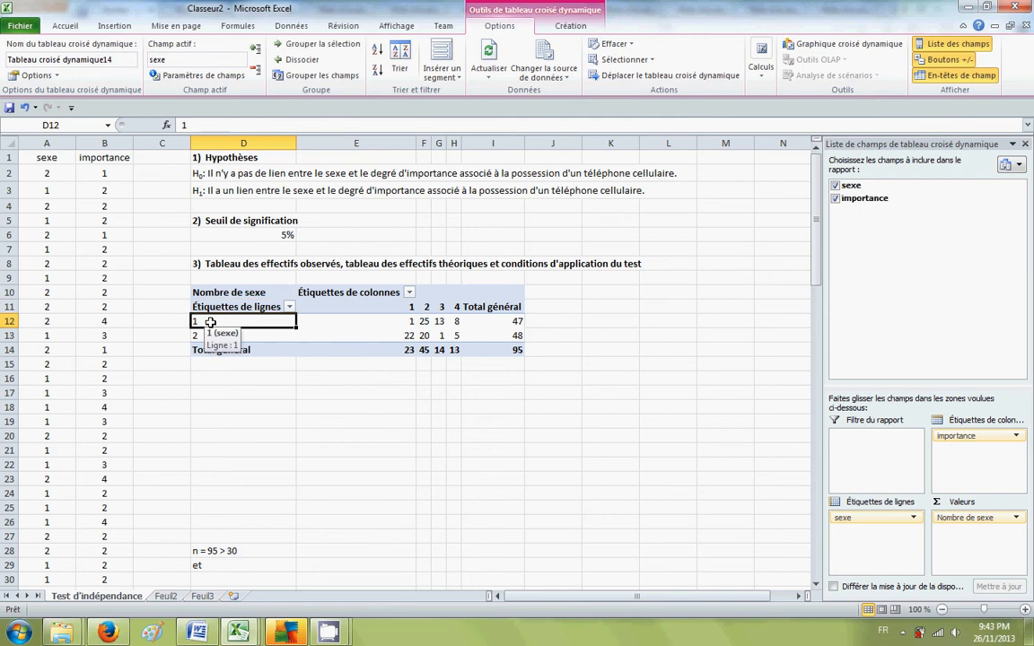
type("Fé")
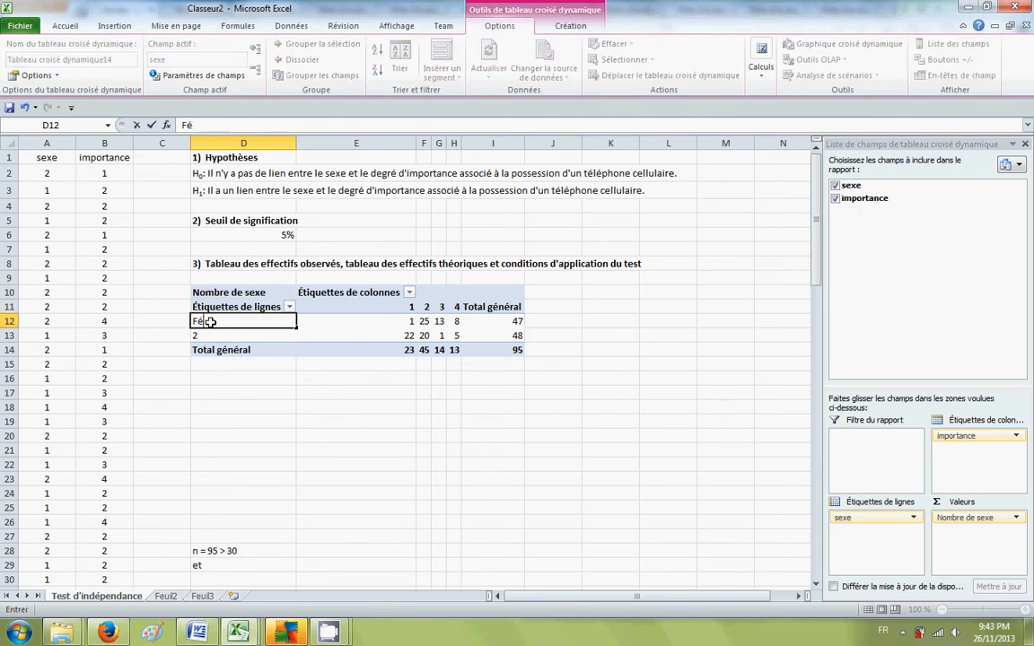
type("minin")
key("Return")
type("Mascu")
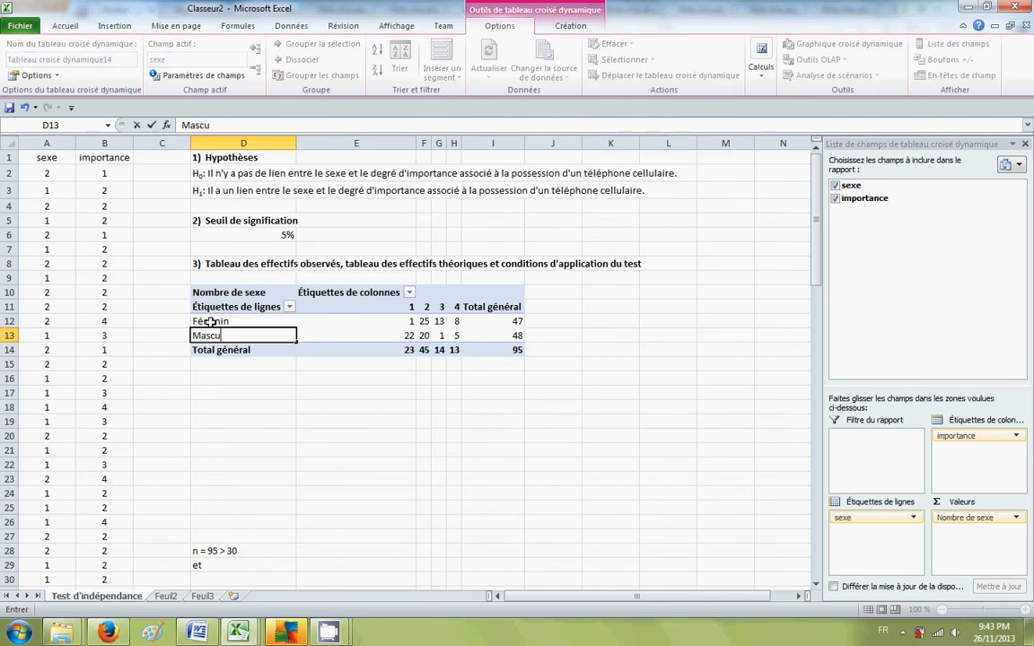
type("lin")
Rename the pivot table's column labels 1 and 2 as "Très important" and "important".
left_click(392, 311)
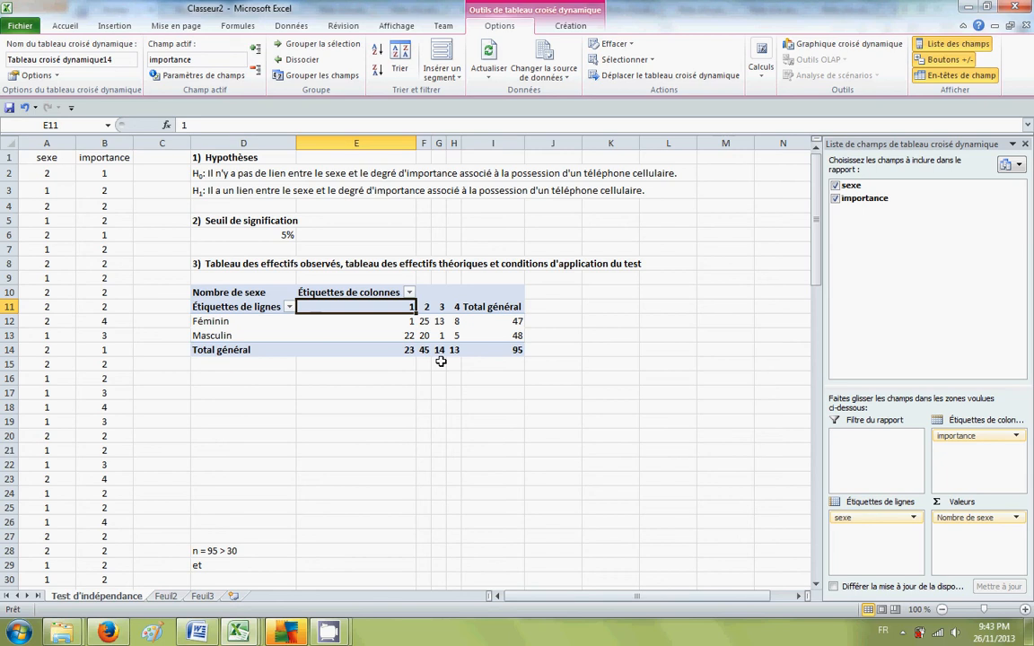
type("T")
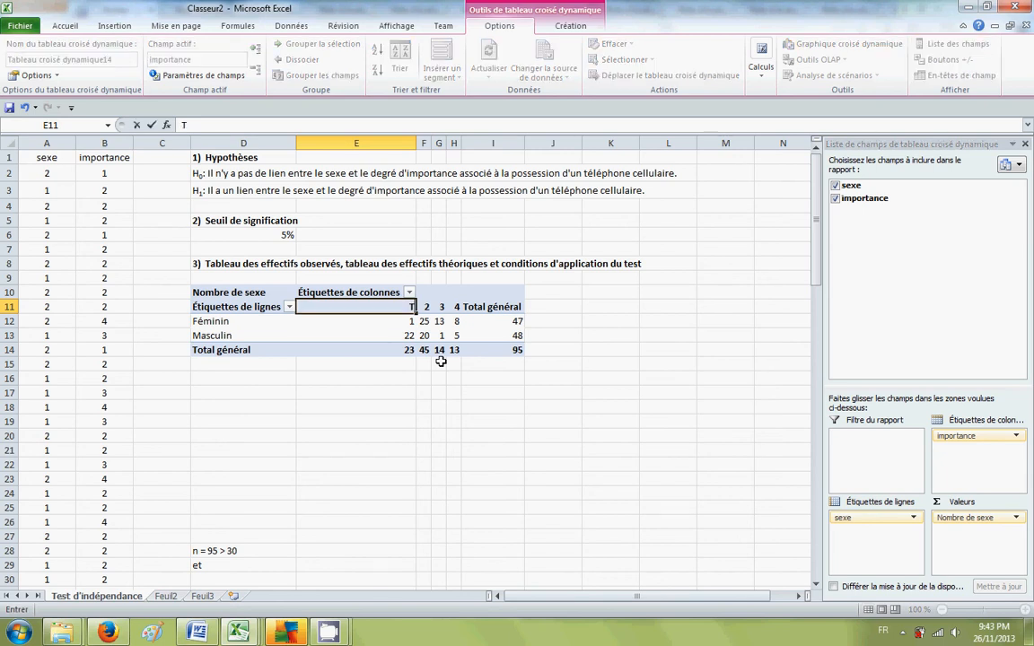
type("rès important")
key("Tab")
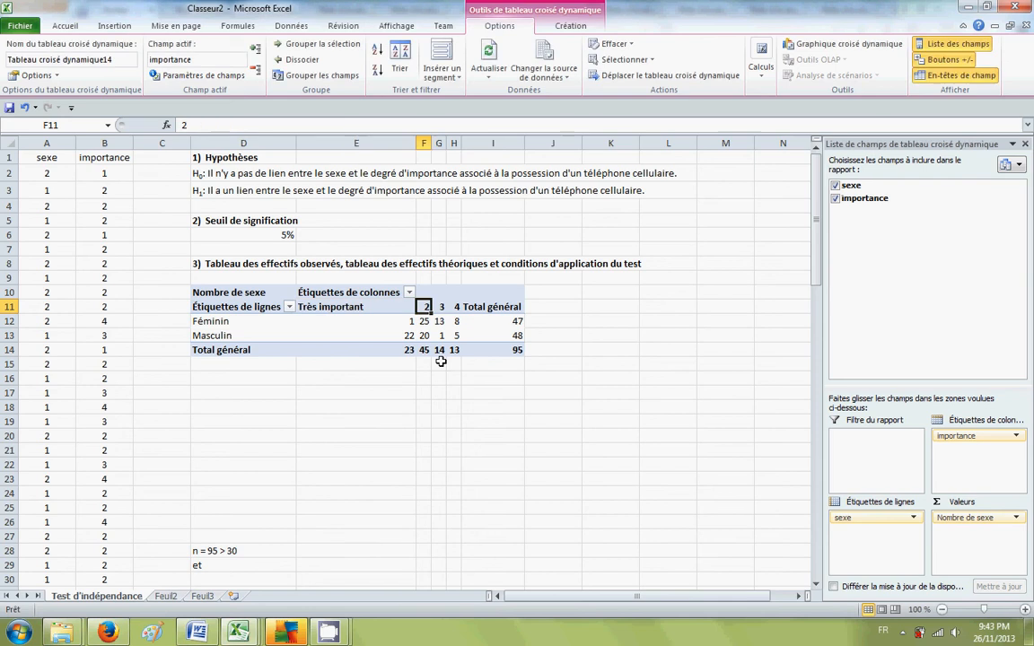
type("imporatant")
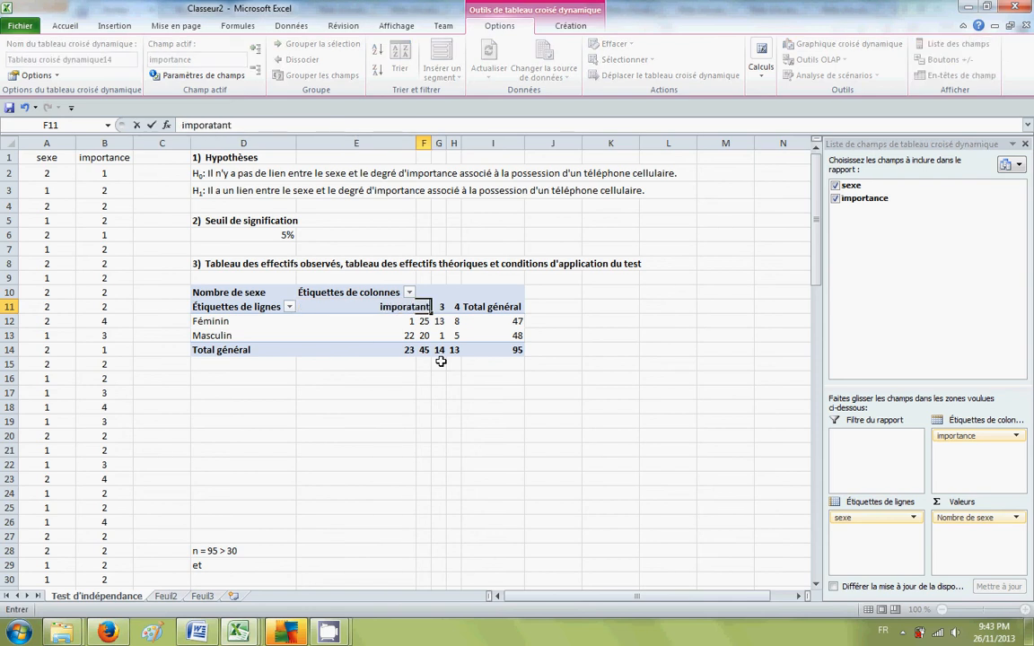
key("BackSpace")
key("BackSpace")
key("BackSpace")
key("BackSpace")
key("BackSpace")
type("tant")
key("Tab")
Rename the pivot table's column labels 3 and 4 as "peu important" and "pas important".
type("pu")
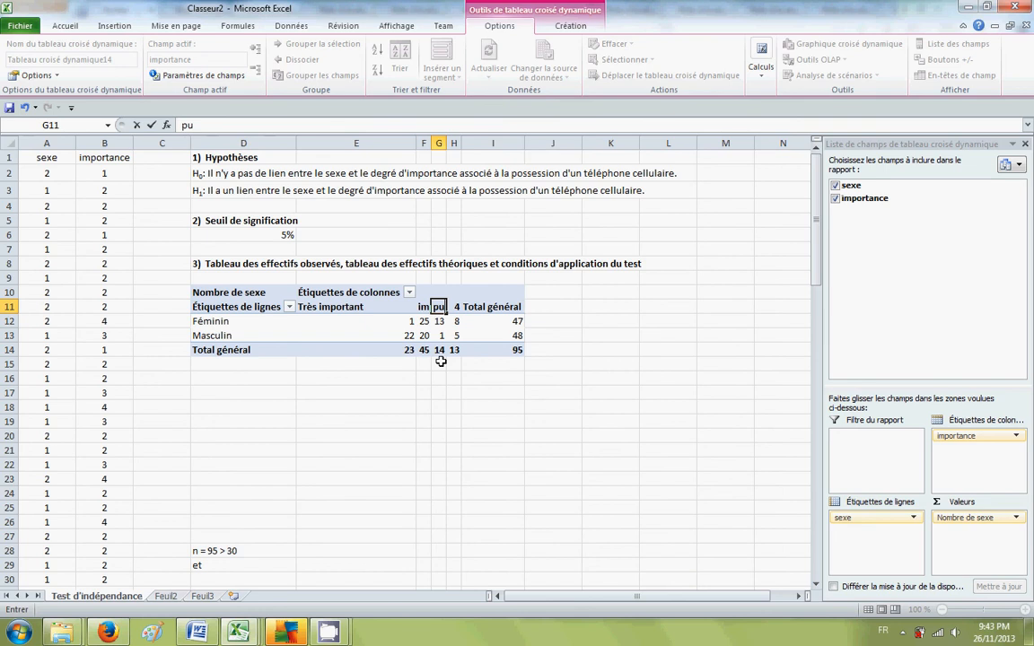
key("BackSpace")
type("eu important")
key("Tab")
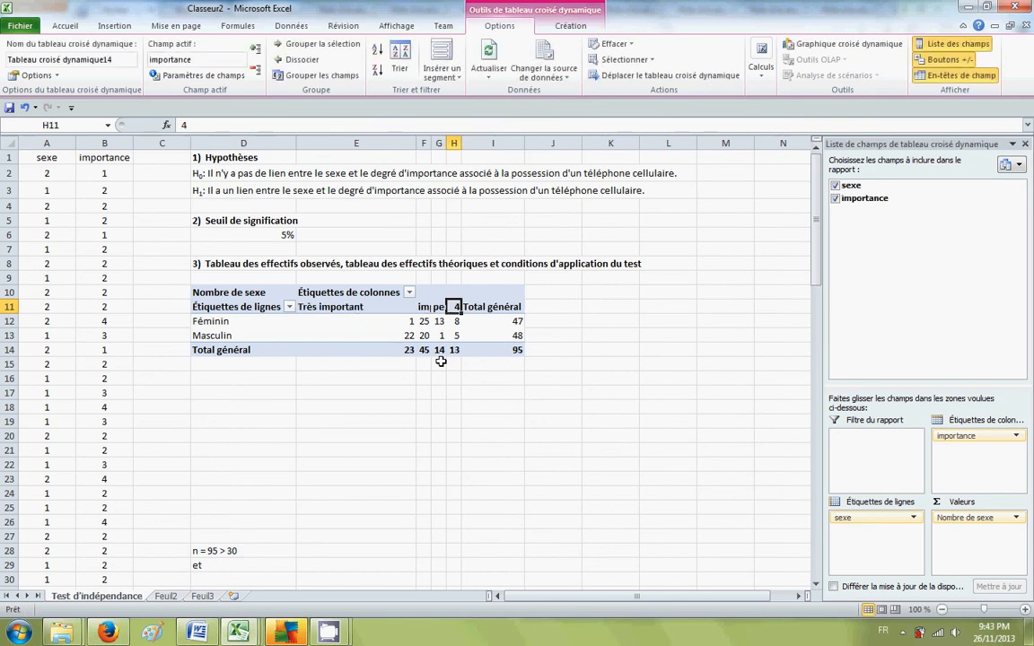
type("pas impora")
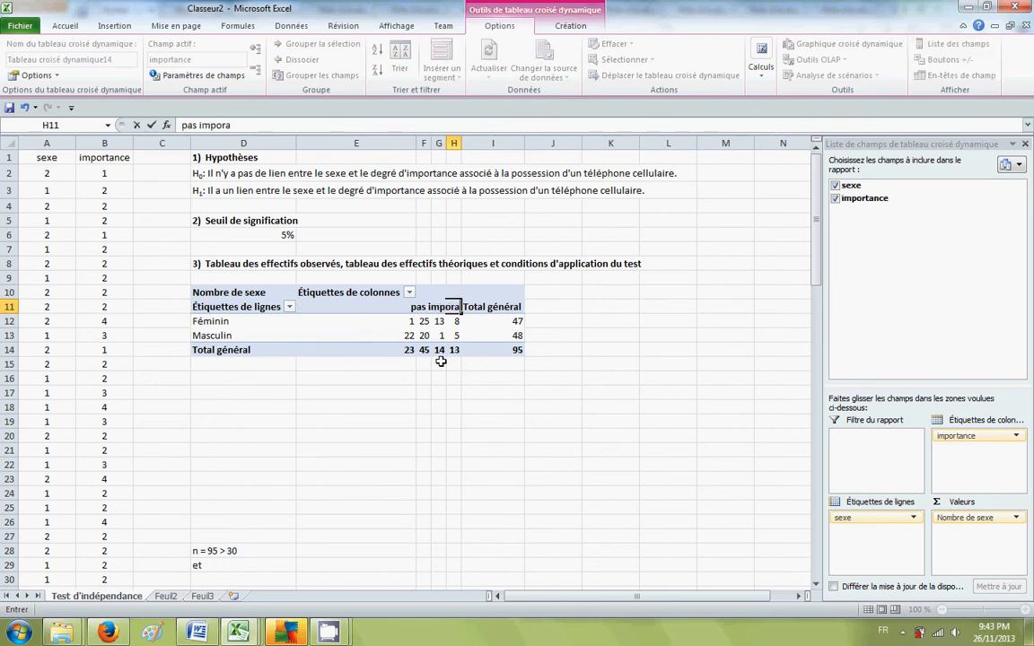
key("BackSpace")
type("tant")
key("Return")
Shorten the pivot table's grand total labels in D14 and I11 to "Total".
left_click(225, 350)
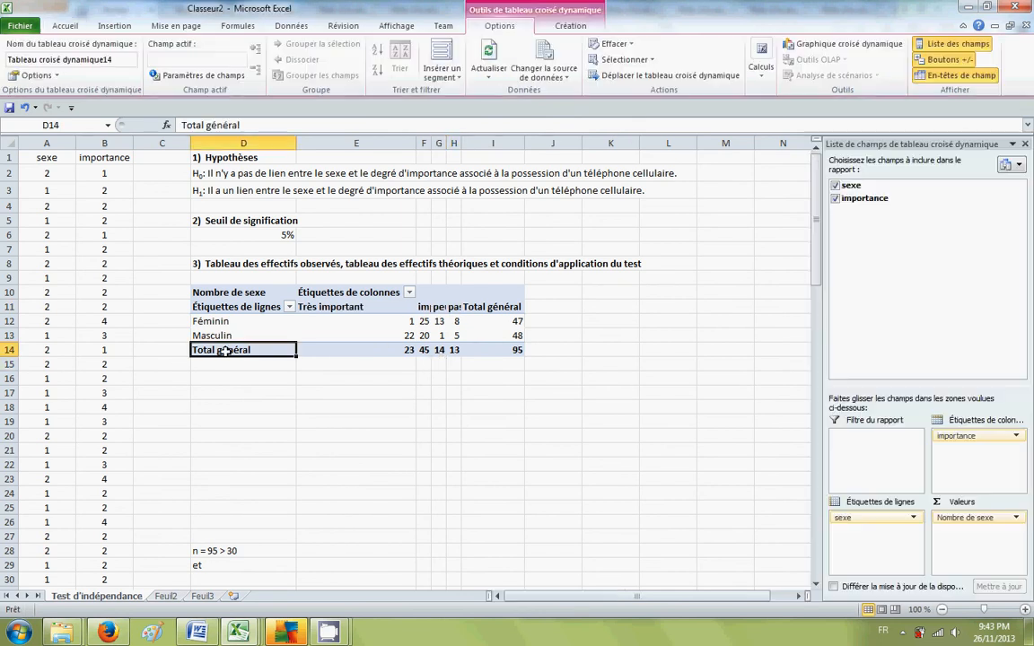
type("Tota")
key("BackSpace")
type("otal")
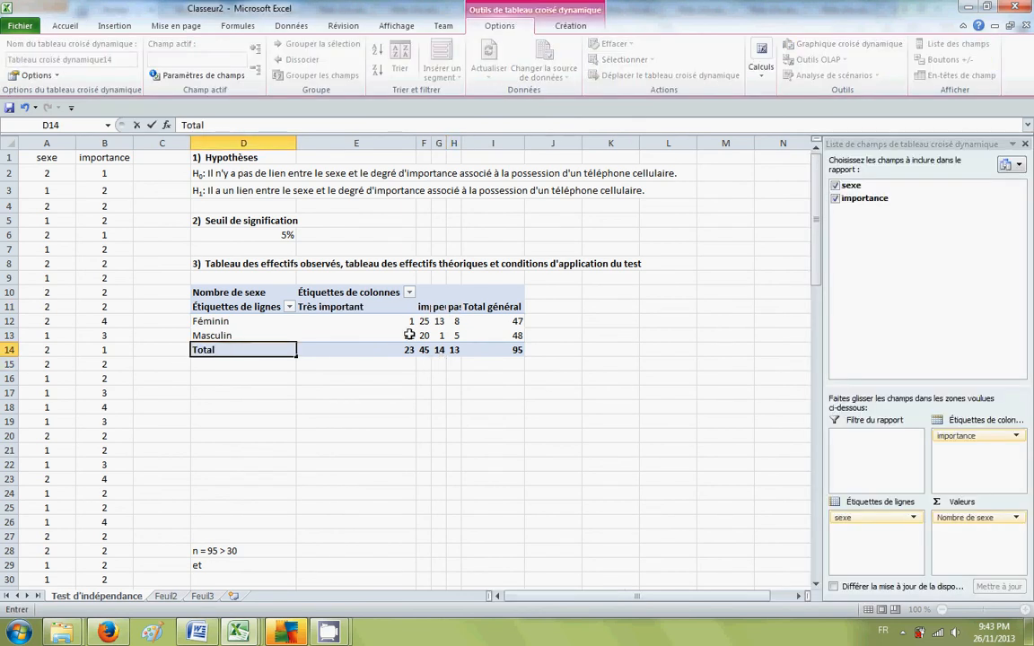
left_click(494, 307)
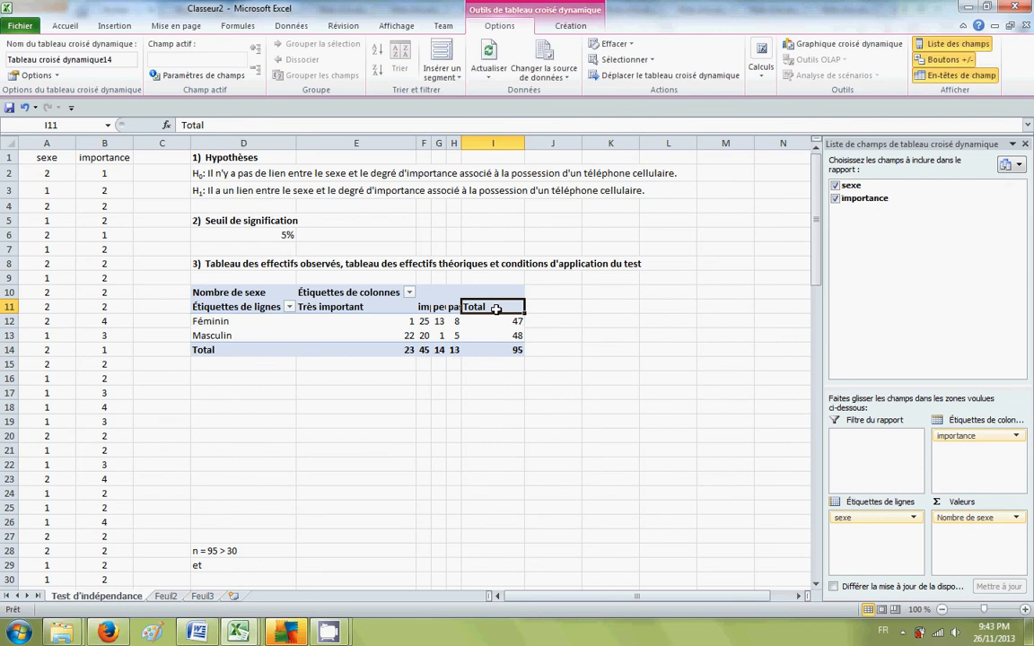
type("Toa")
key("BackSpace")
type("tal")
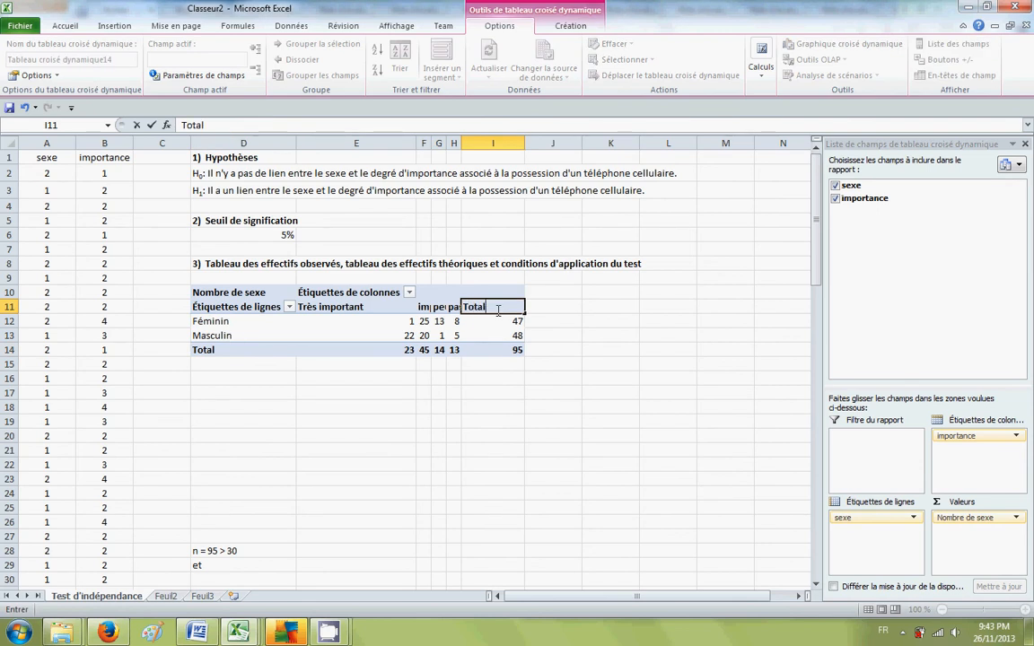
Hide the "Nombre de sexe" label in D10 by giving its text a font colour that blends into the header fill.
left_click_drag(298, 418, 285, 417)
left_click(224, 288)
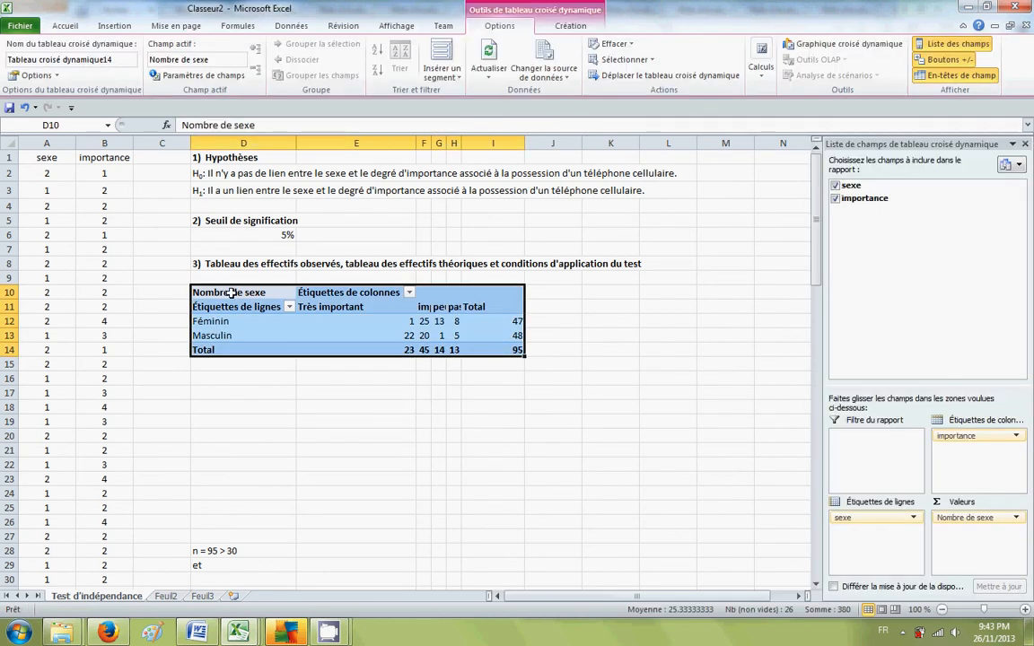
left_click(231, 293)
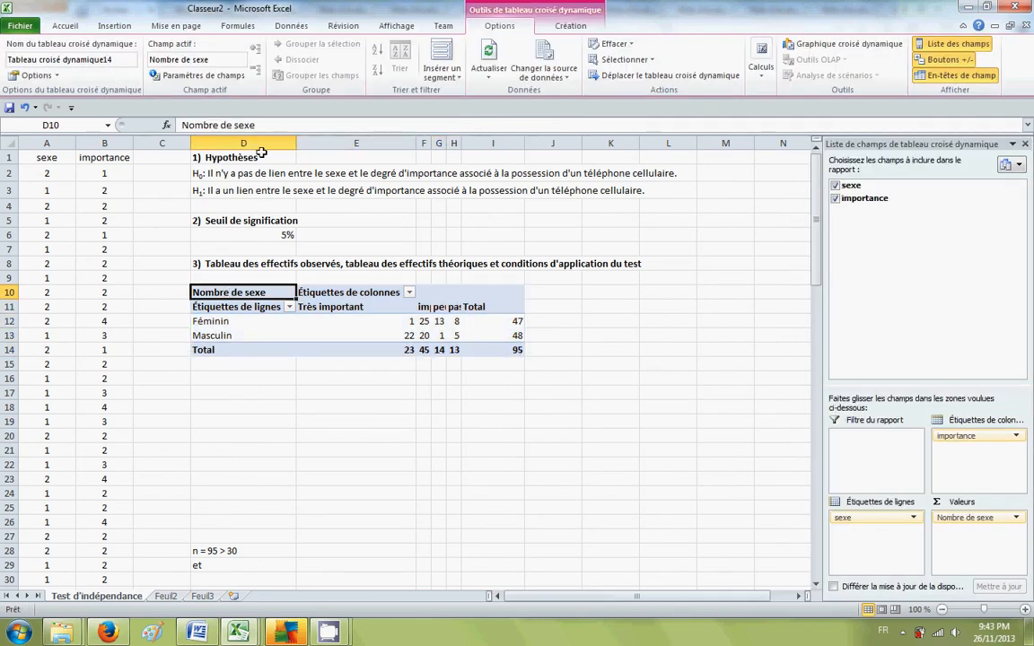
left_click(99, 27)
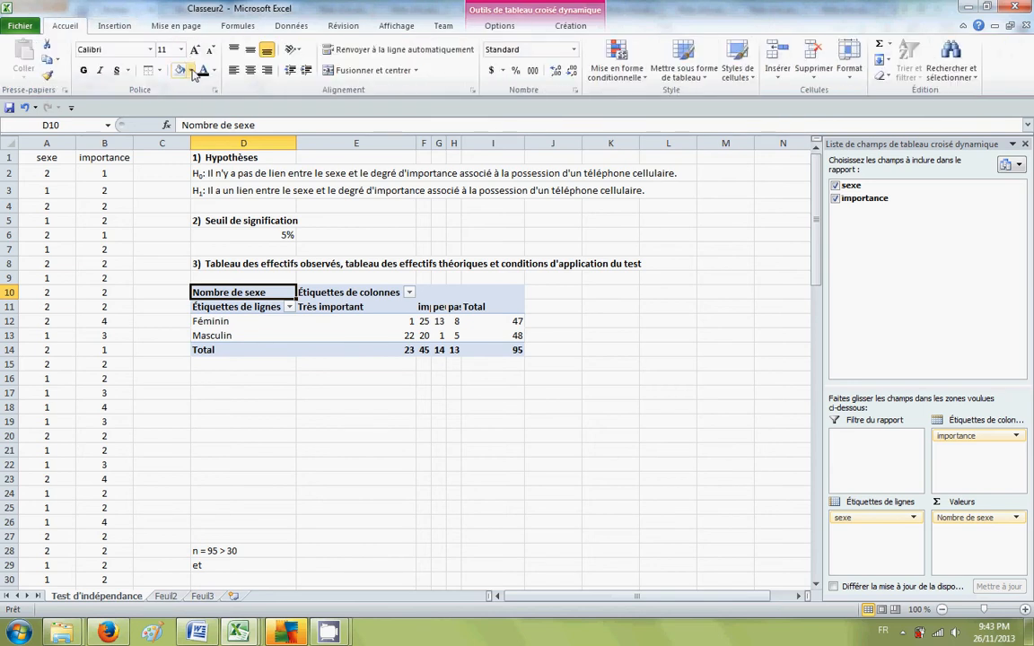
left_click(190, 71)
left_click(257, 296)
left_click(257, 286)
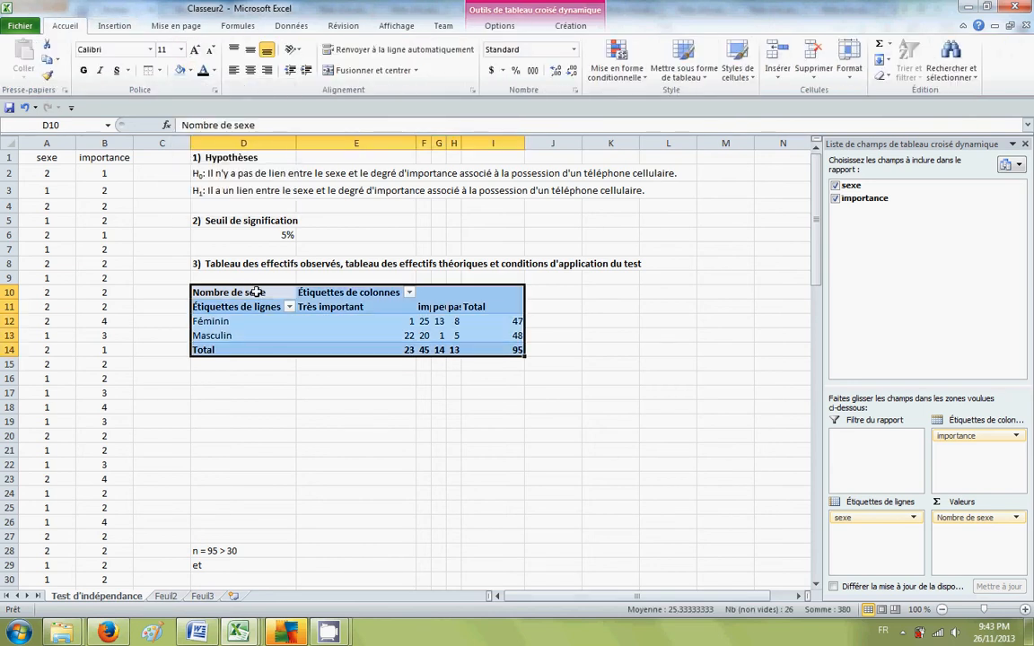
left_click(260, 293)
left_click(213, 76)
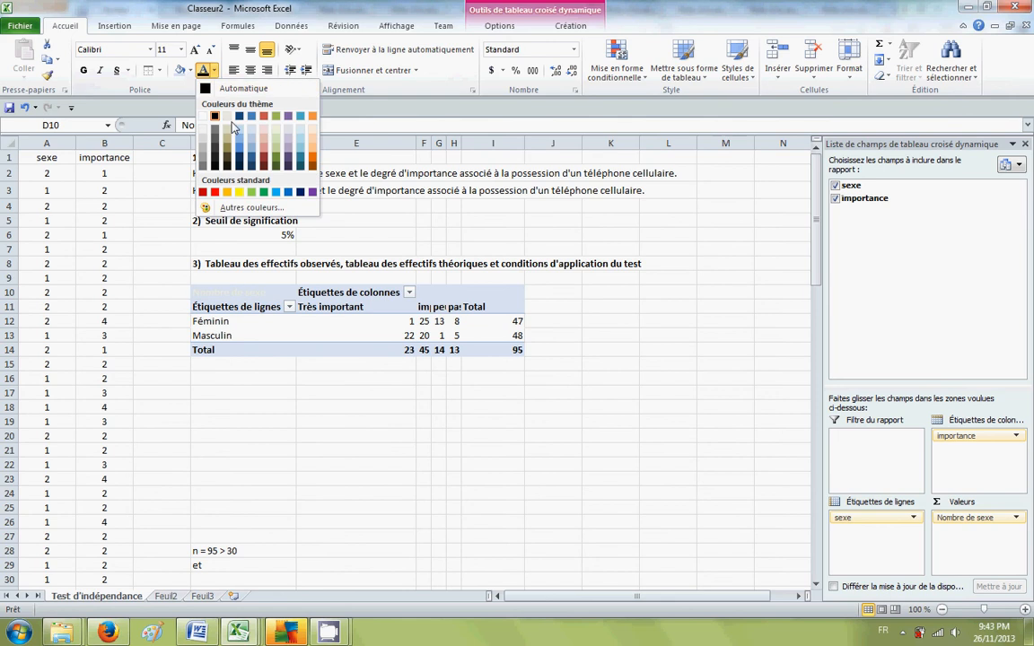
left_click(377, 392)
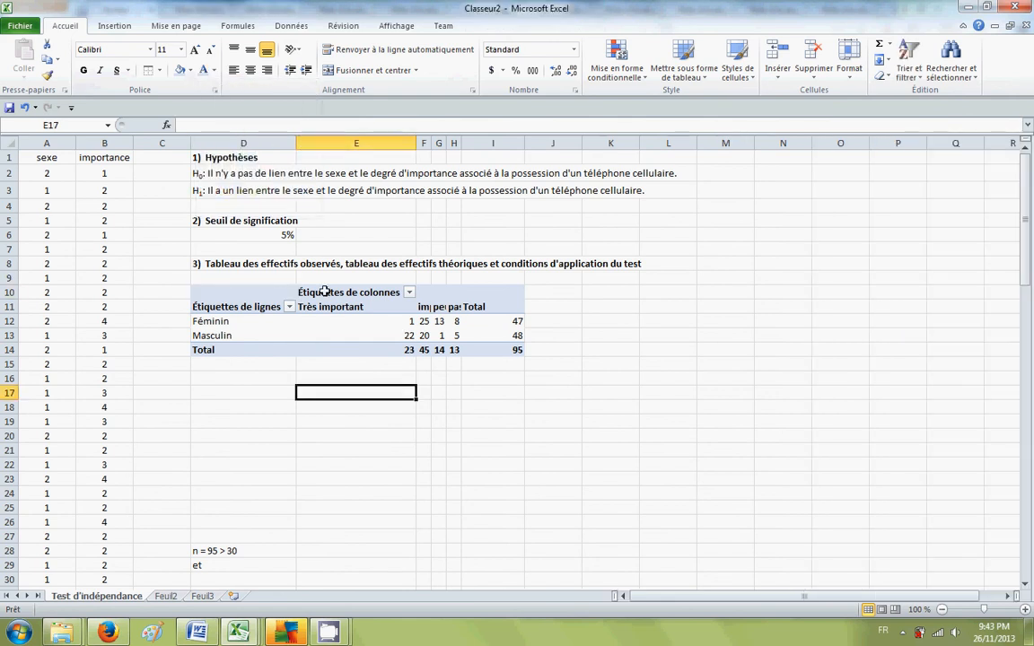
Rename the pivot table's row header as "Sexe" and its column header as "Degré d'importance".
left_click(244, 306)
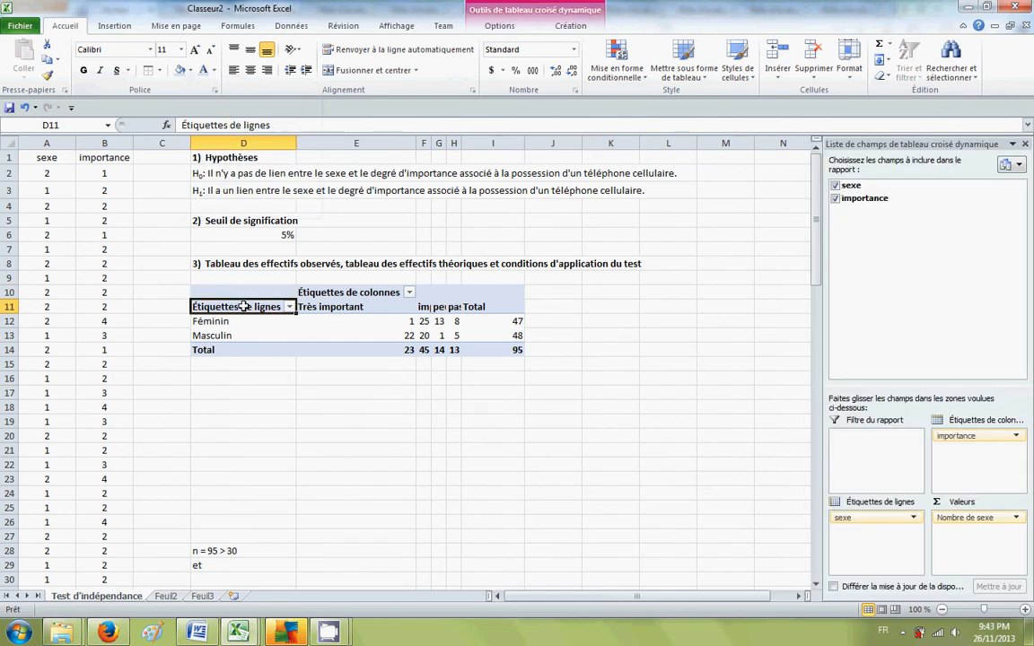
type("Se")
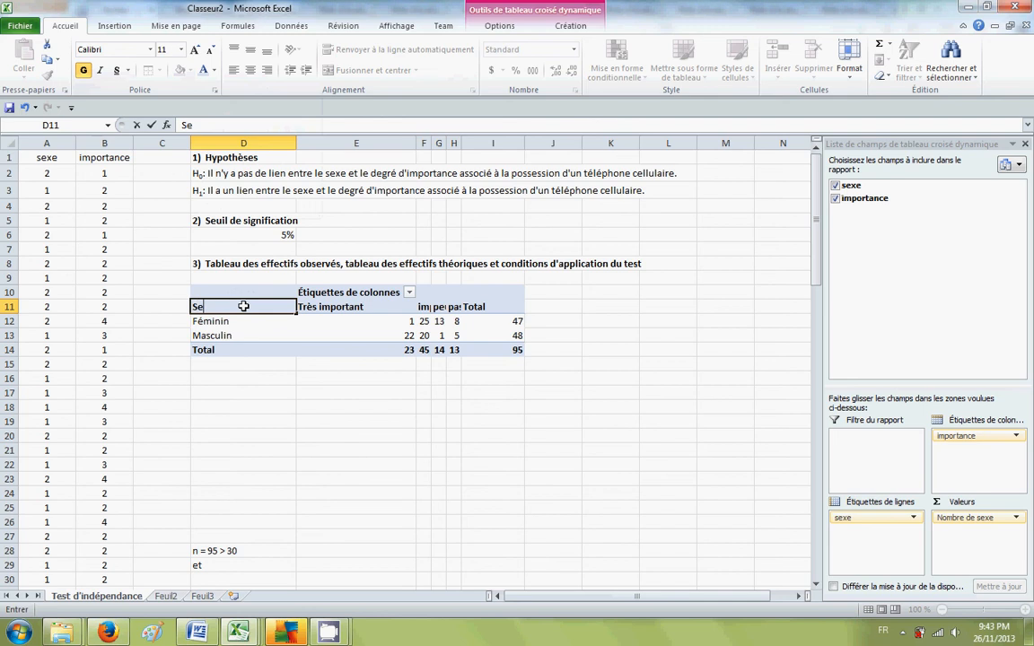
type("xe")
left_click(369, 293)
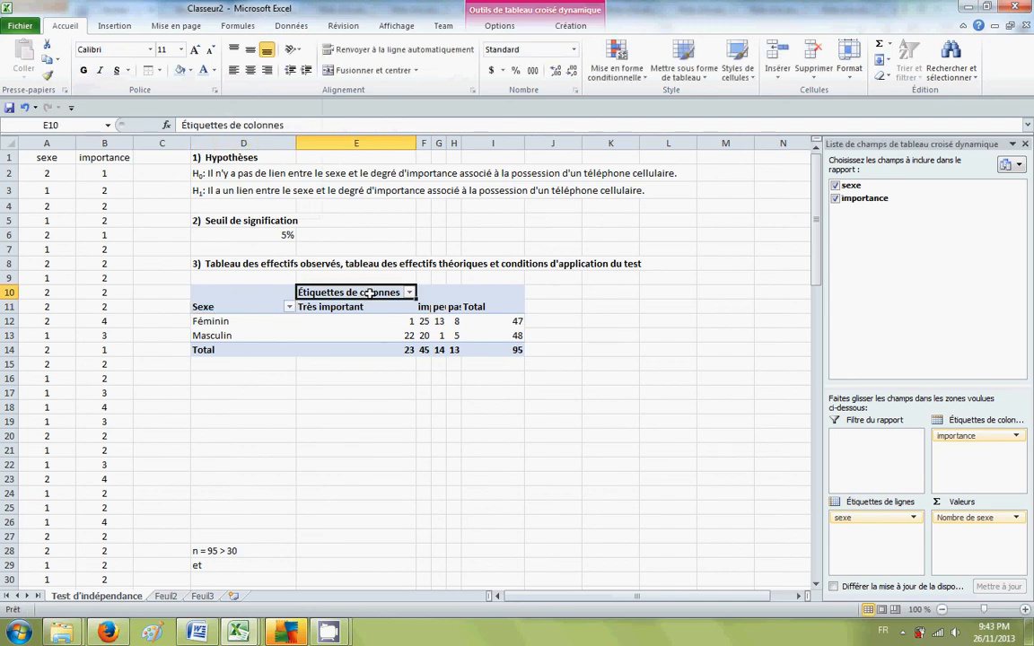
type("Deg")
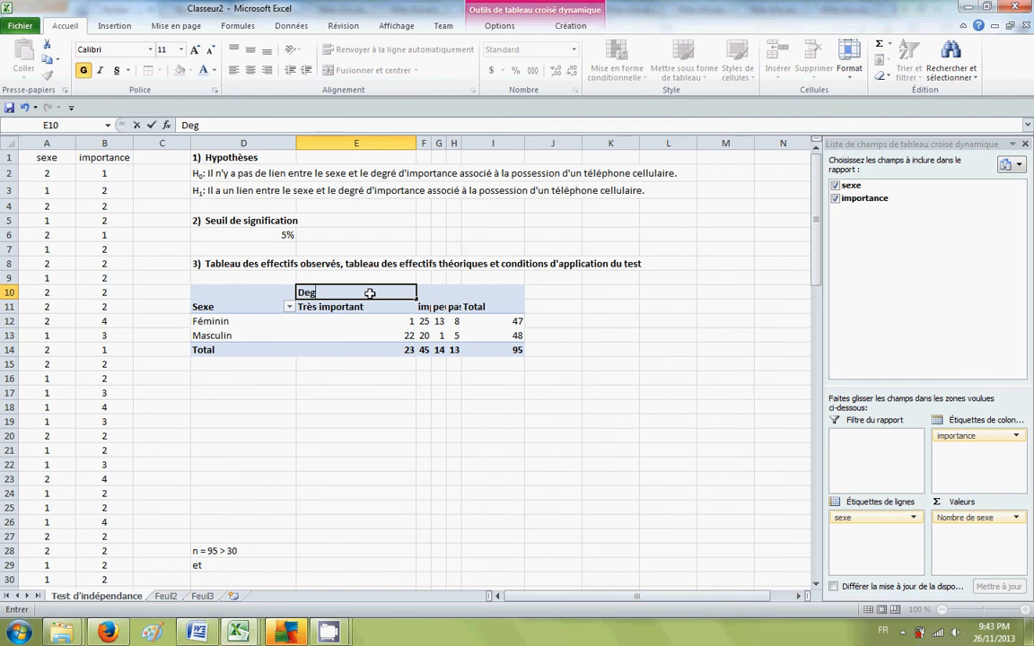
type("ré d'importance")
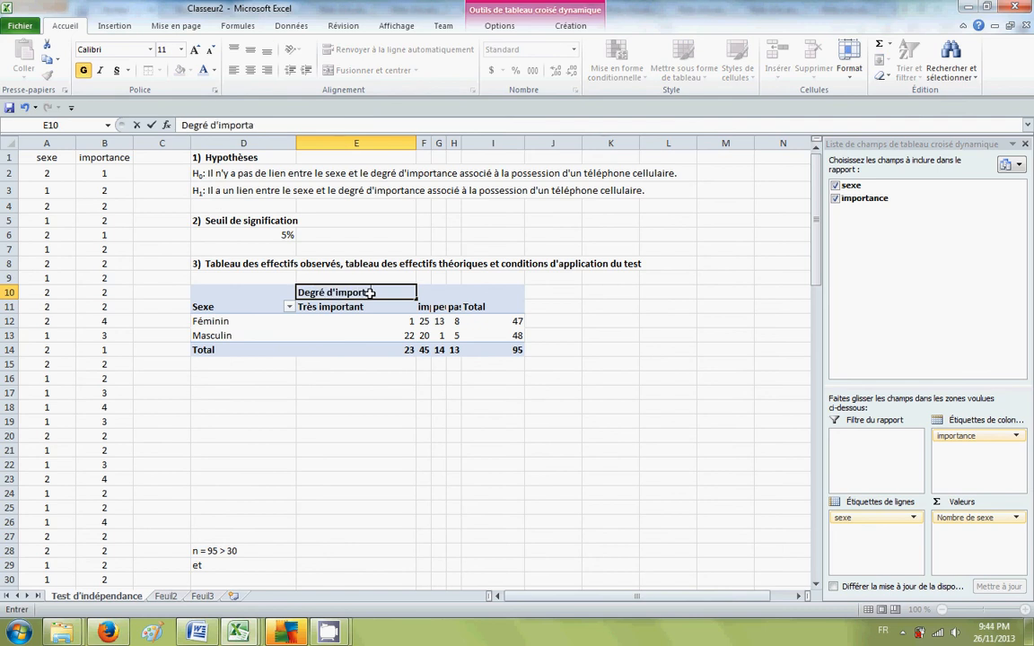
left_click(383, 405)
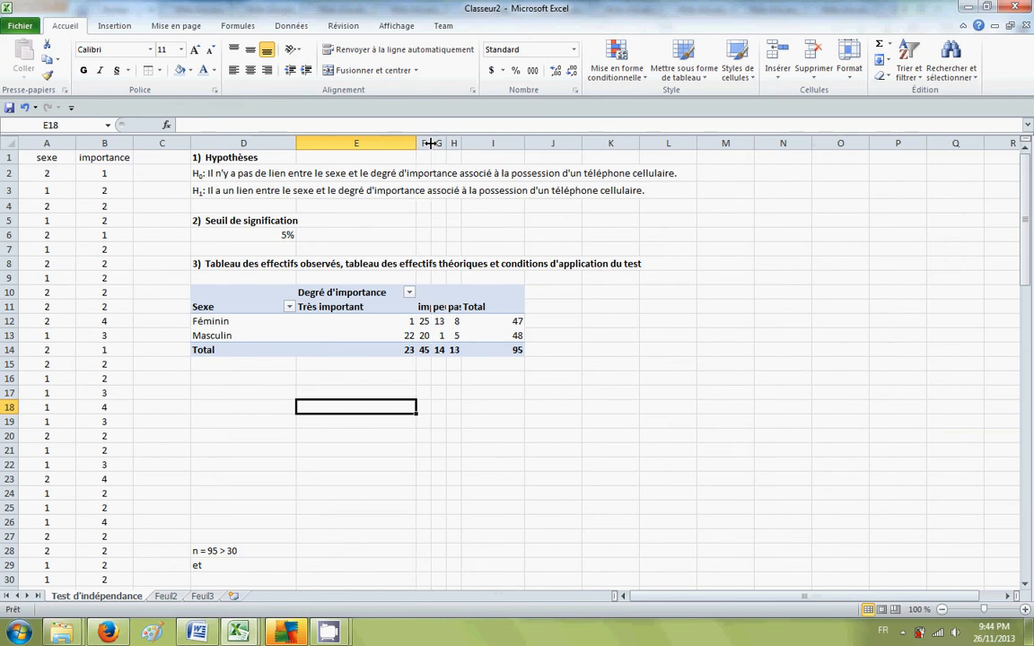
Widen columns F, G and H so the labels "important", "peu important" and "pas important" fit.
left_click_drag(430, 144, 466, 143)
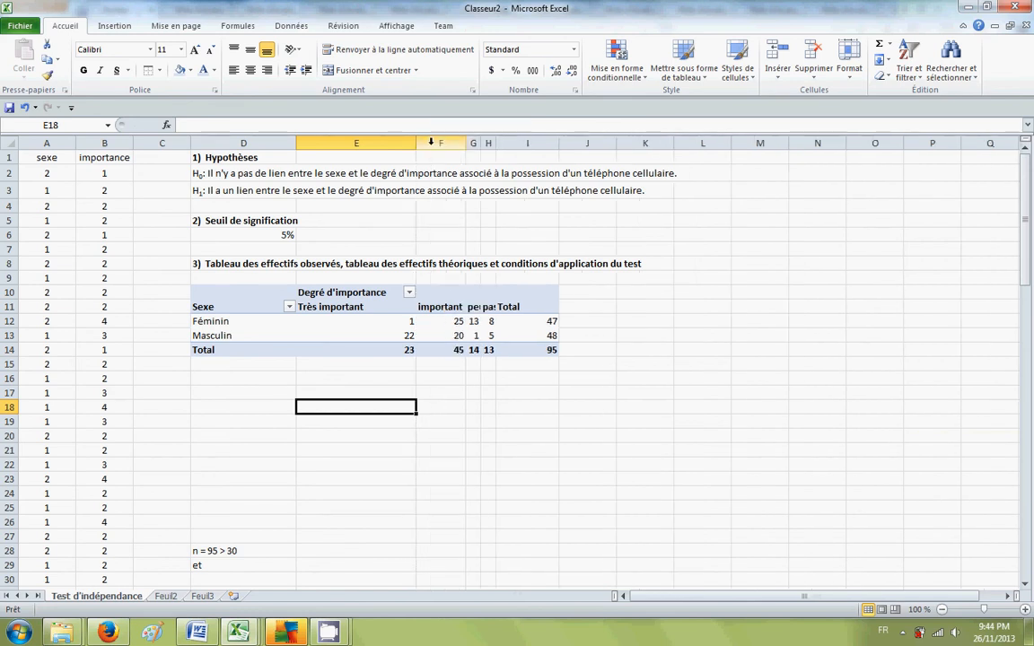
left_click(481, 141)
left_click(480, 142)
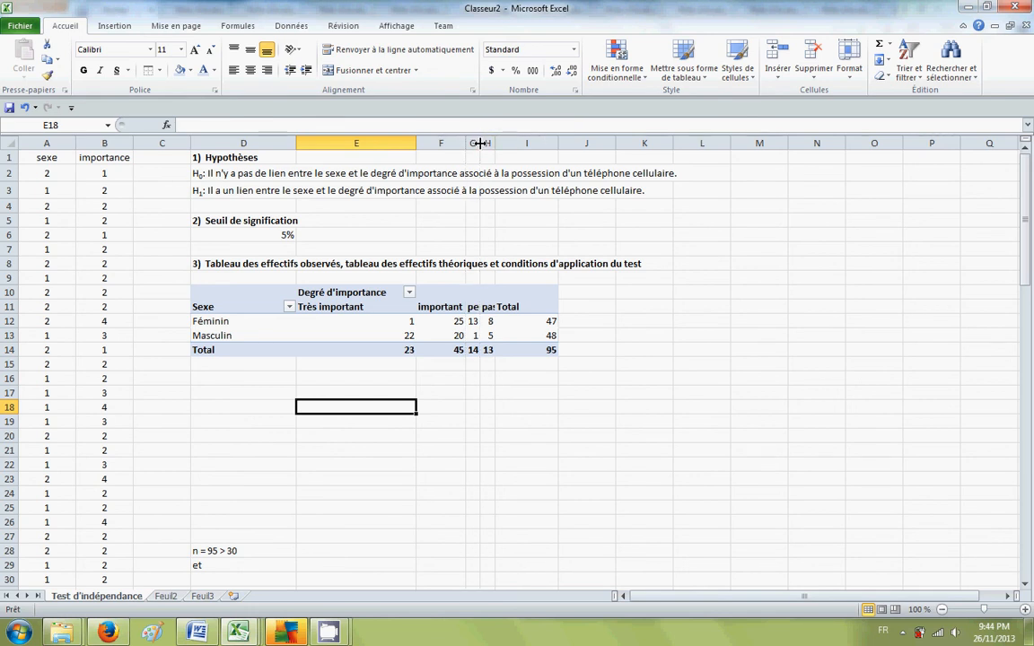
double_click(480, 142)
double_click(550, 143)
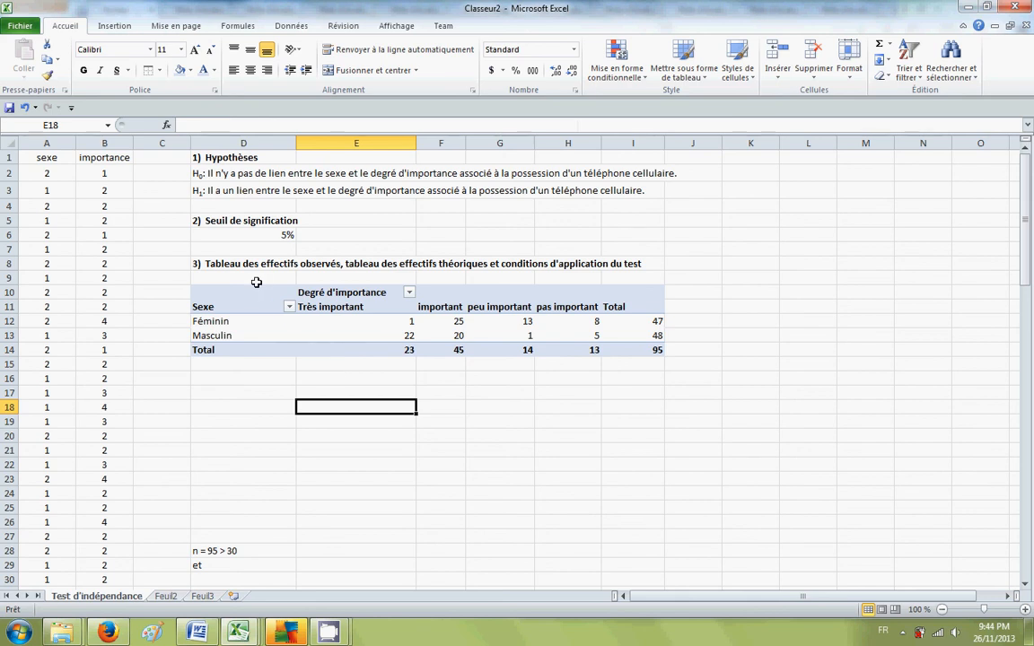
Merge and centre D9:I9 above the pivot table, with wrapped text and middle vertical alignment.
left_click_drag(291, 278, 619, 283)
left_click(364, 70)
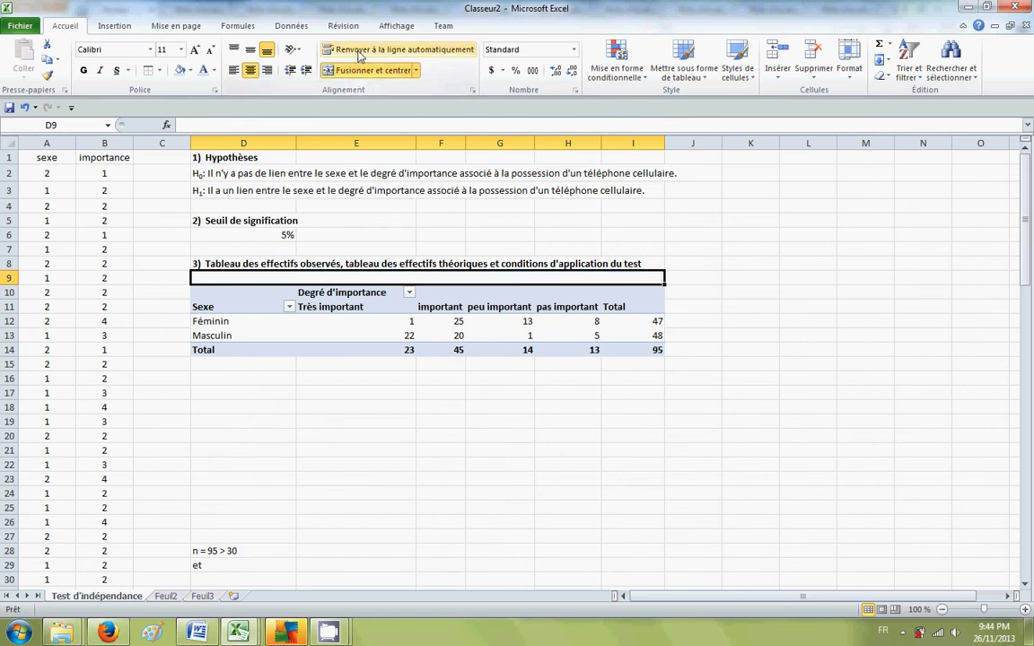
left_click(359, 50)
left_click(252, 52)
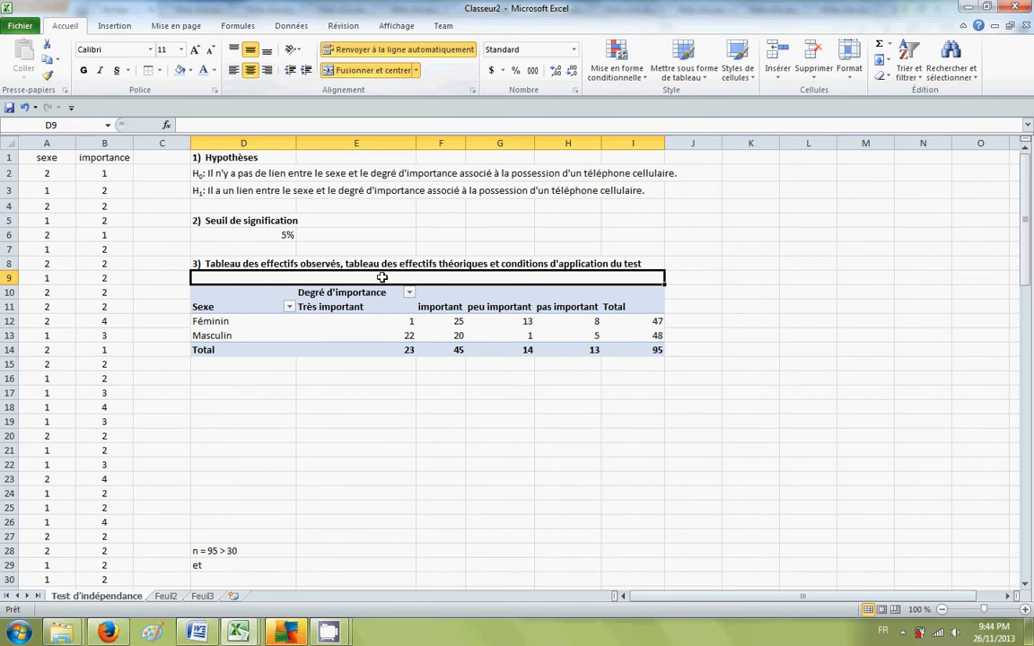
Enter the table title "Distribution de 95 étudiants selon leur sexe et ...." in the merged cell D9.
type("Distriu")
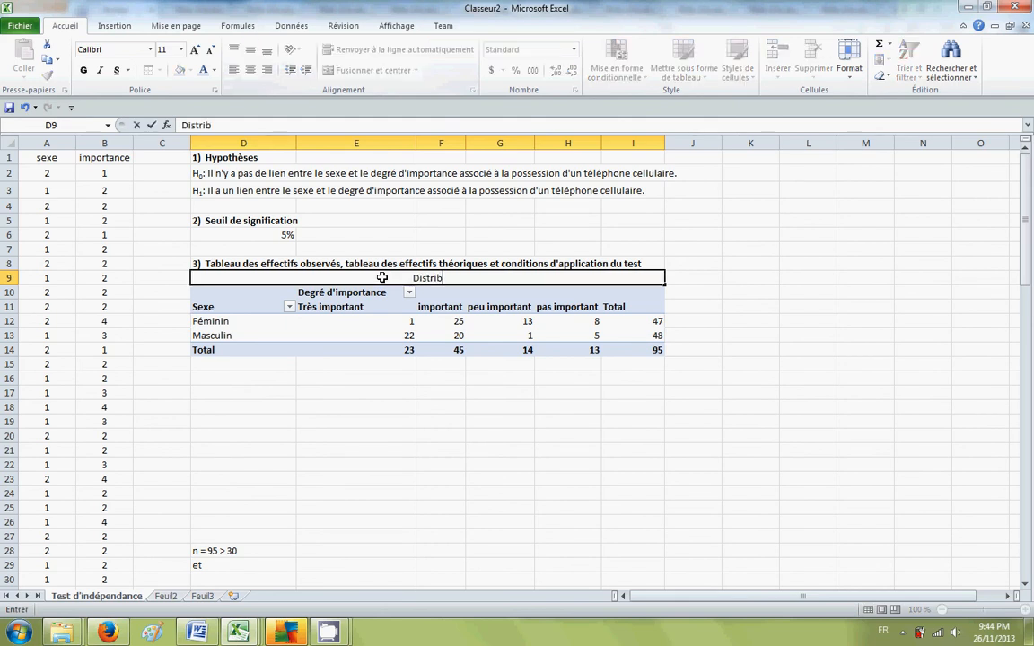
type("ution de 952")
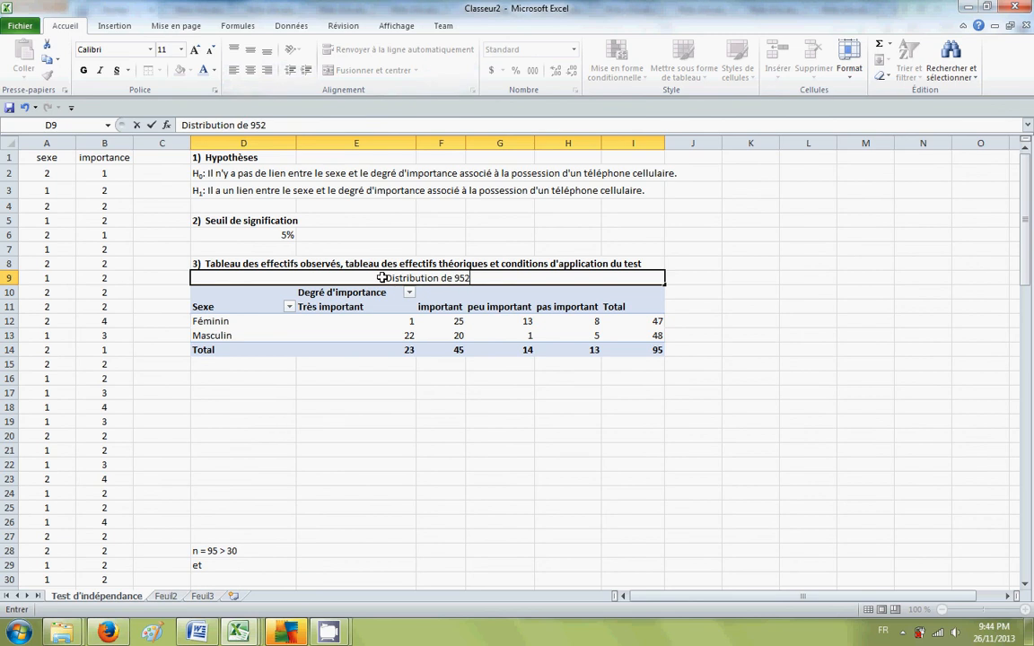
key("BackSpace")
type("étu")
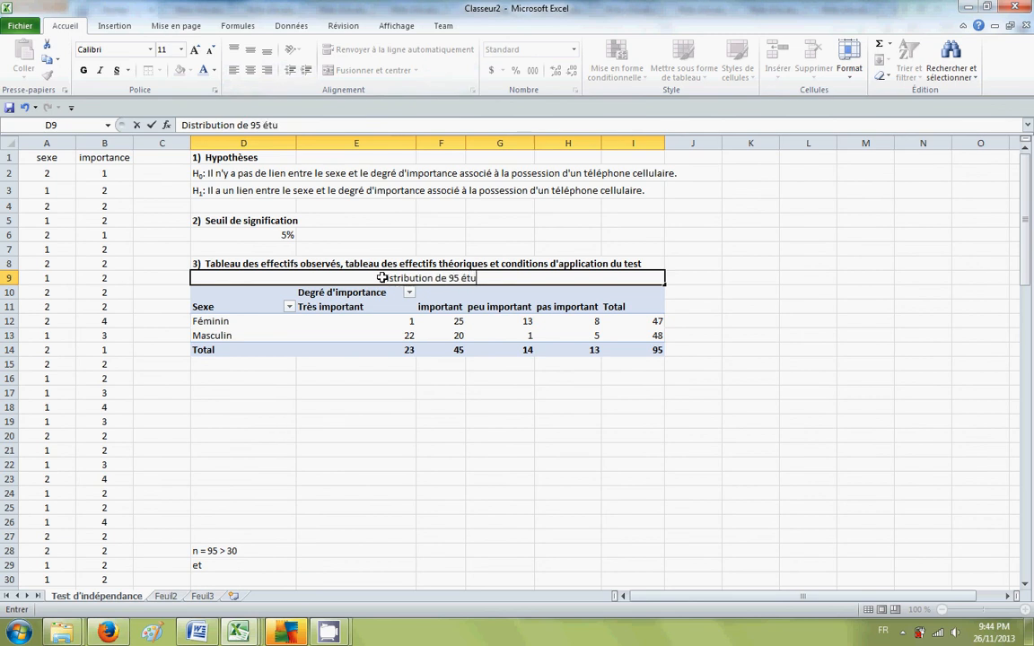
type("diants selon ")
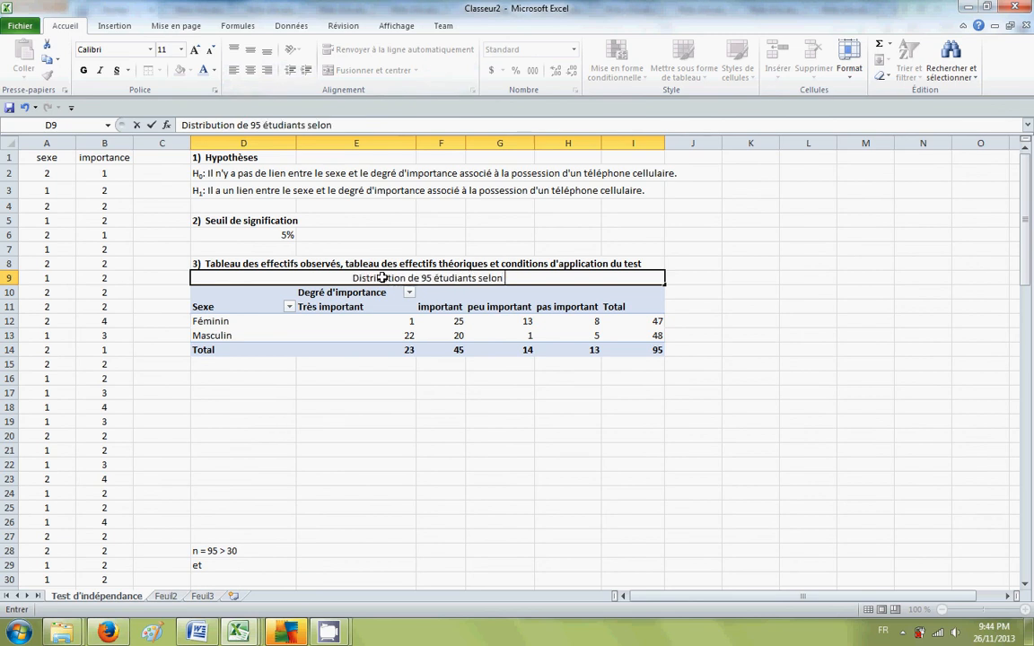
type("leur sexe et")
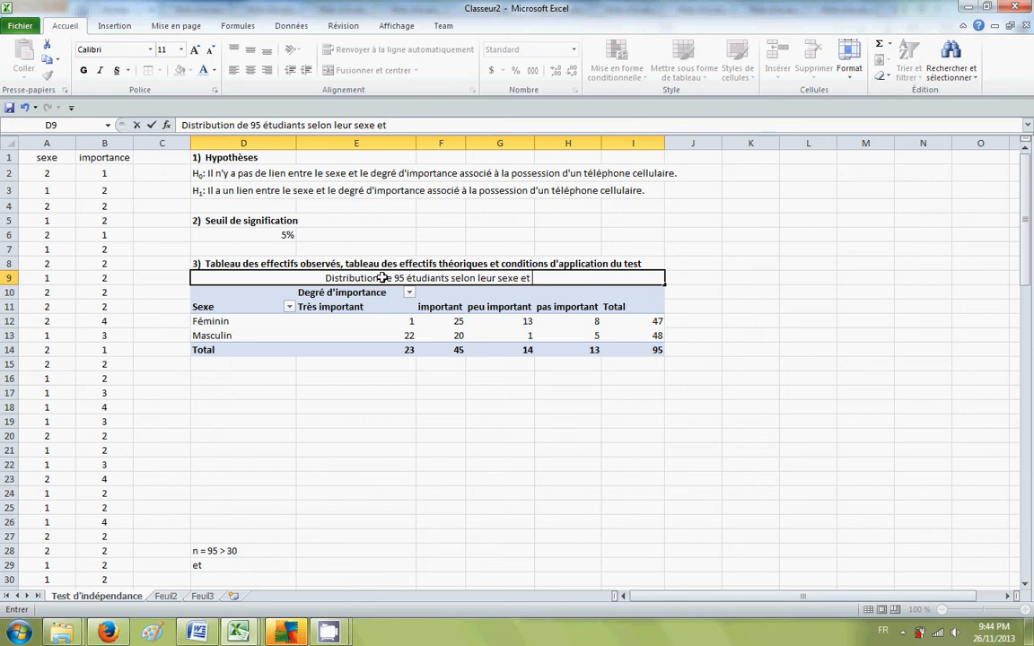
type(" ...")
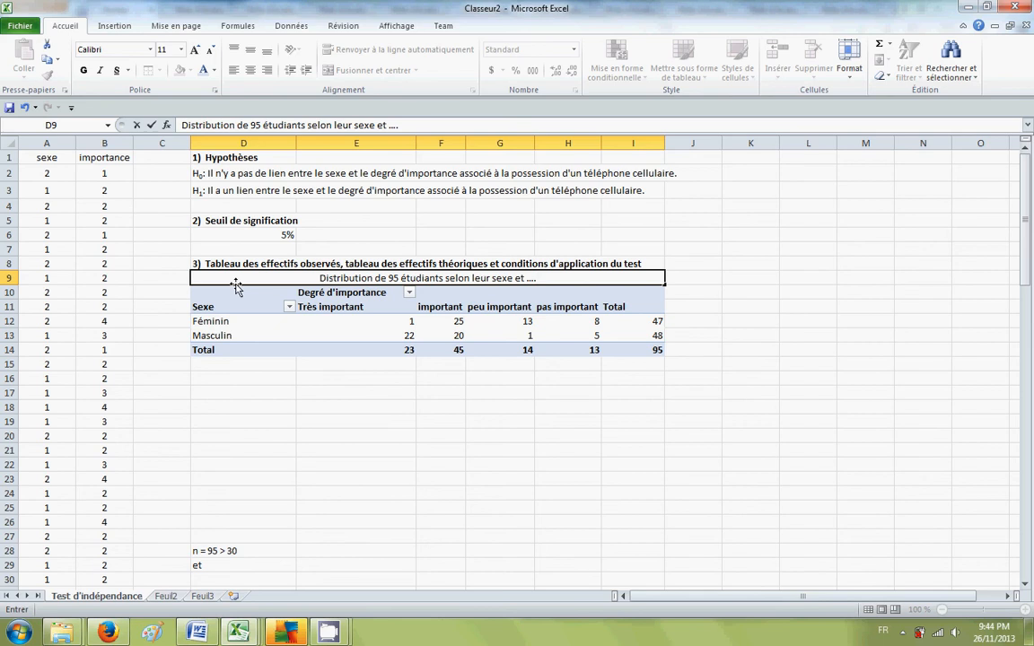
left_click(221, 318)
Copy the titled table D9:I14 and paste it as values only starting at D18.
left_click_drag(219, 284, 358, 350)
right_click(355, 352)
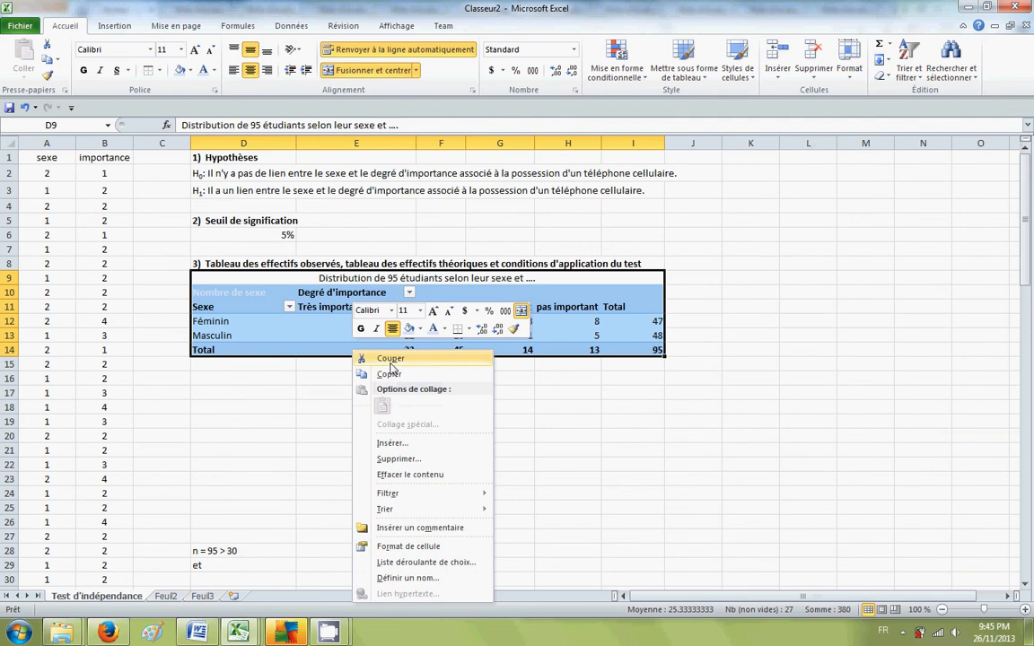
left_click(392, 376)
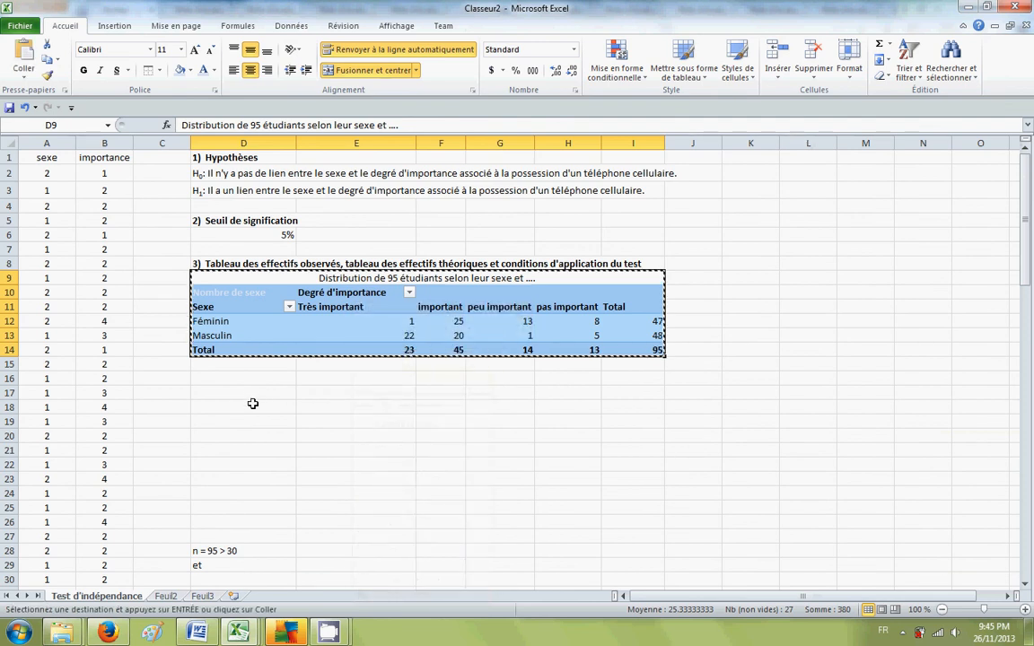
left_click(252, 407)
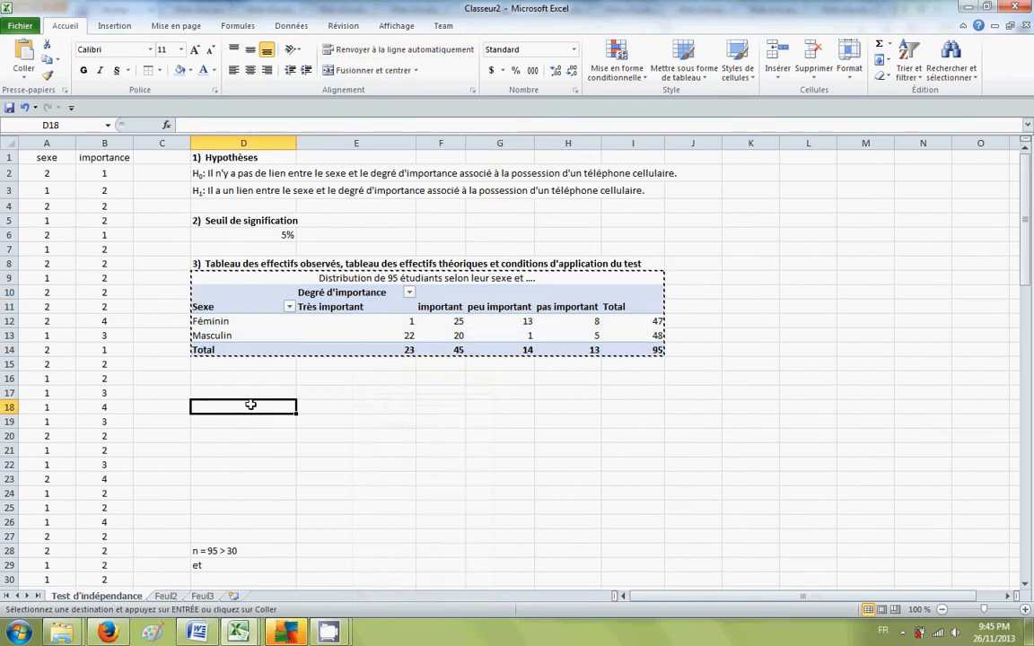
right_click(252, 408)
left_click(304, 208)
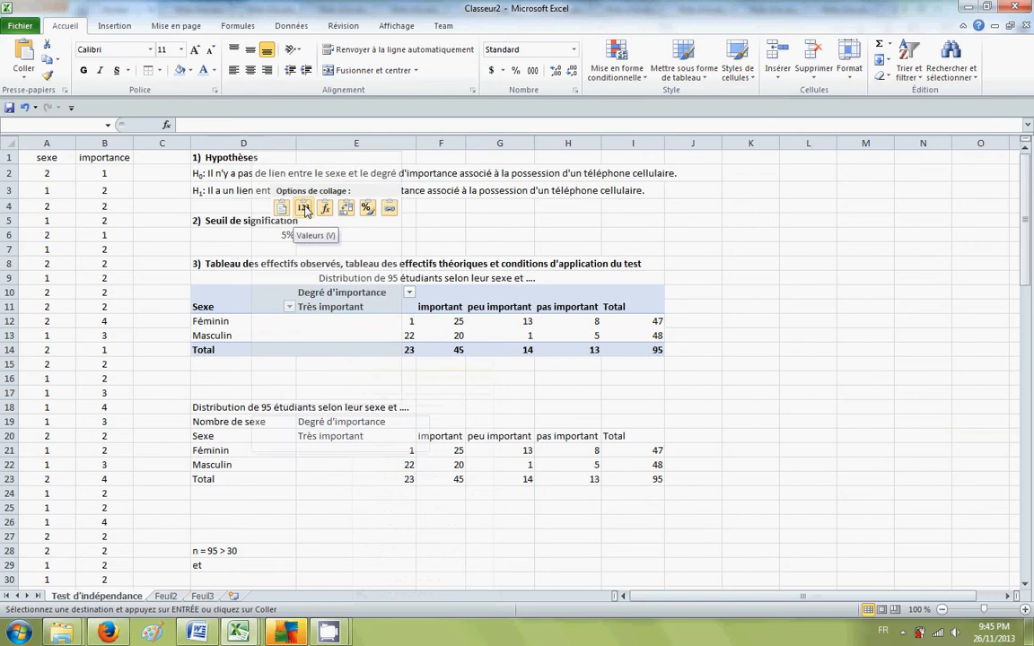
Clear the copied frequencies and totals in E21:I23, keeping the row and column labels.
left_click(346, 450)
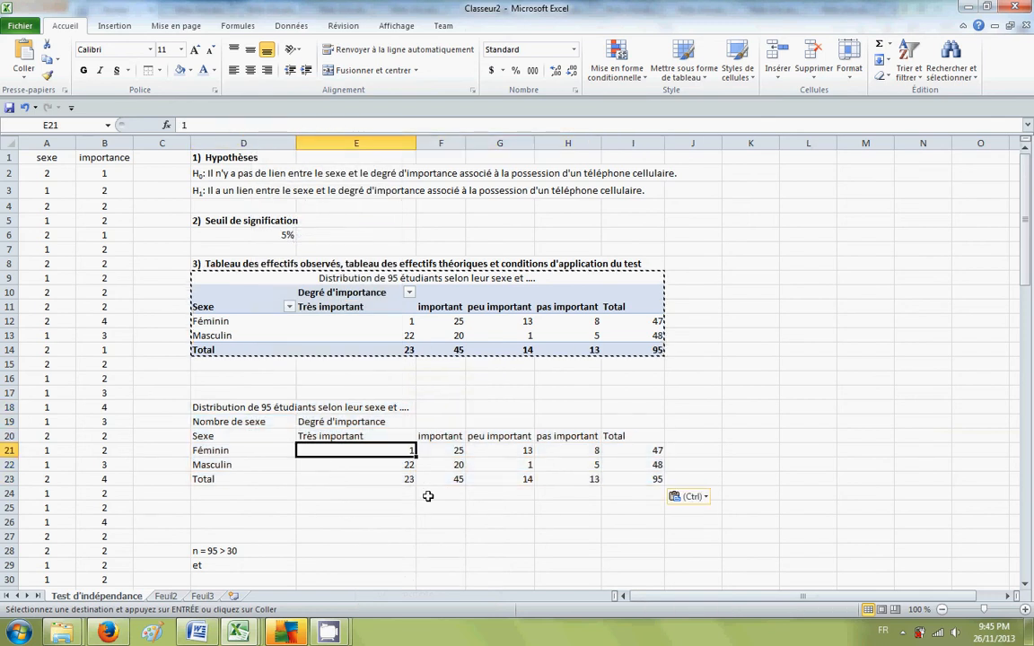
left_click_drag(366, 448, 646, 483)
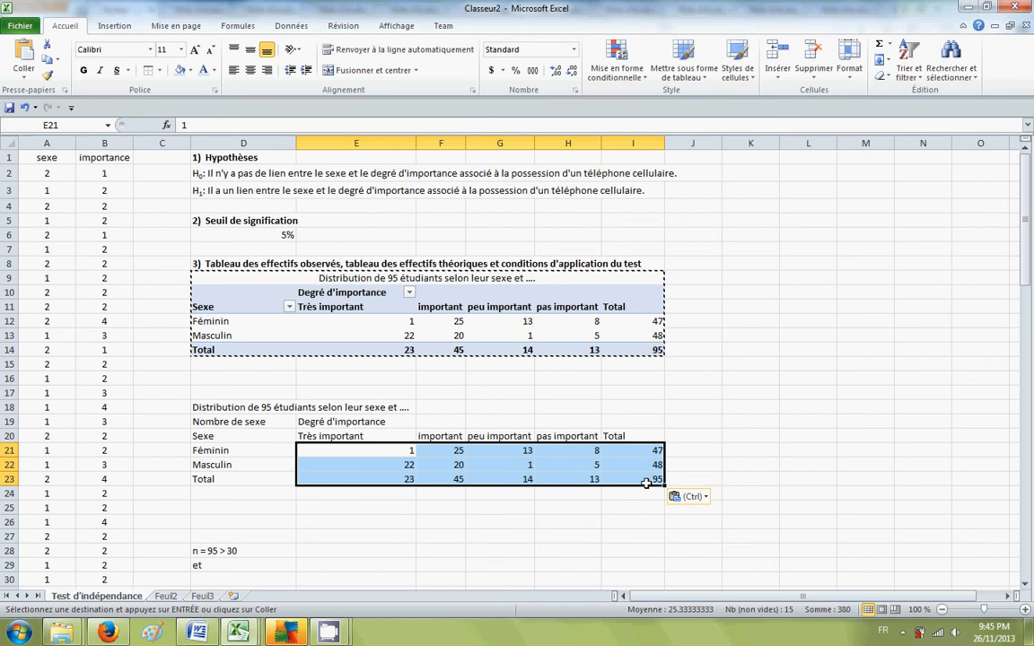
key("Delete")
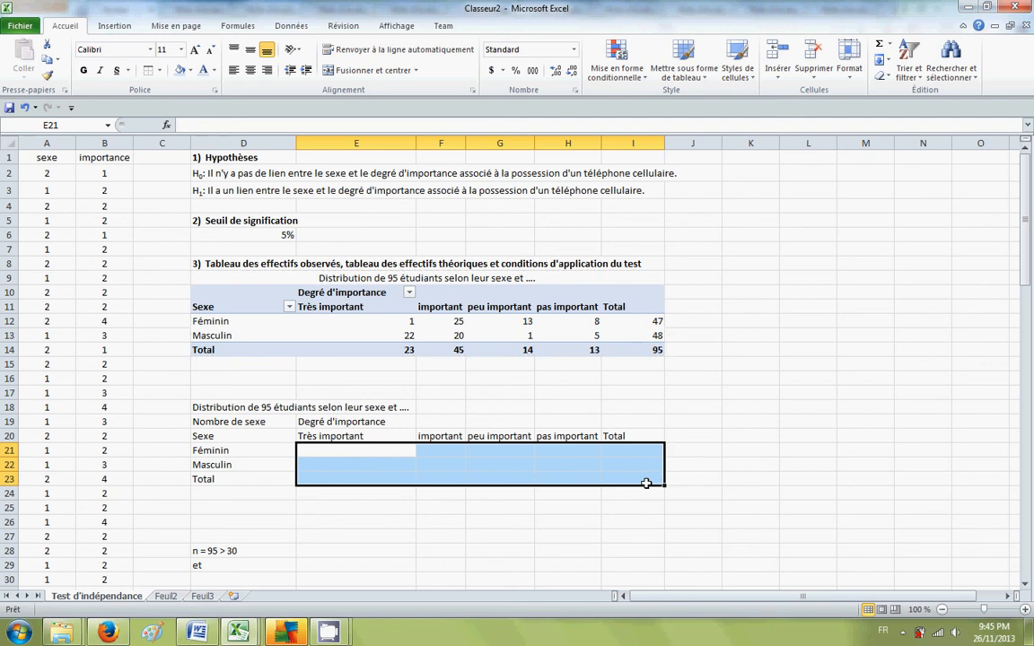
Replace the copied table's title in D18 with "Effectifs théoriques".
left_click(374, 451)
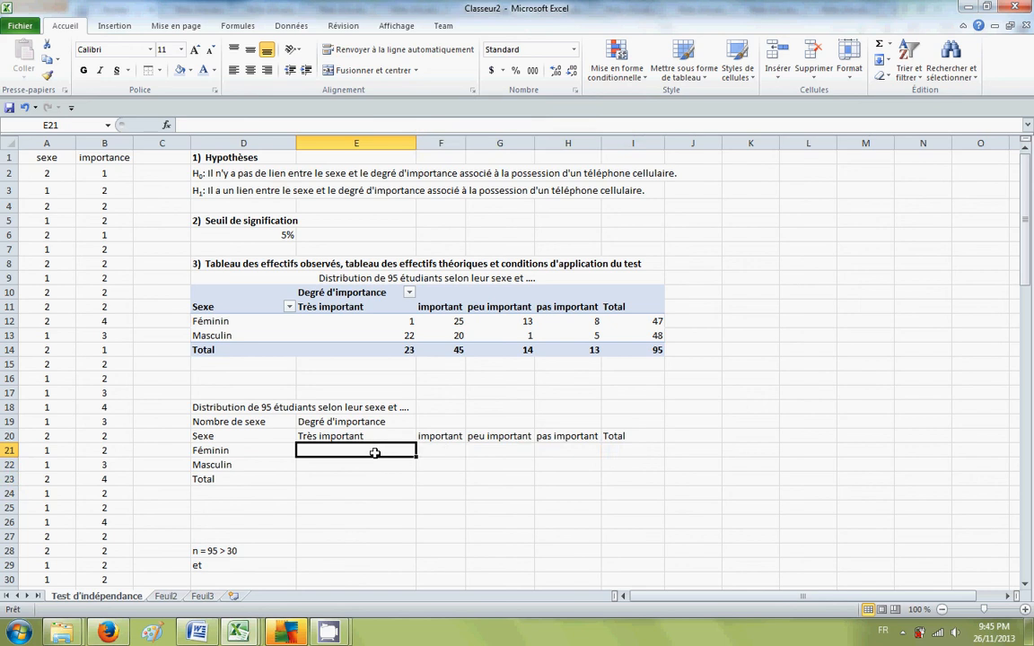
left_click(235, 409)
type("E")
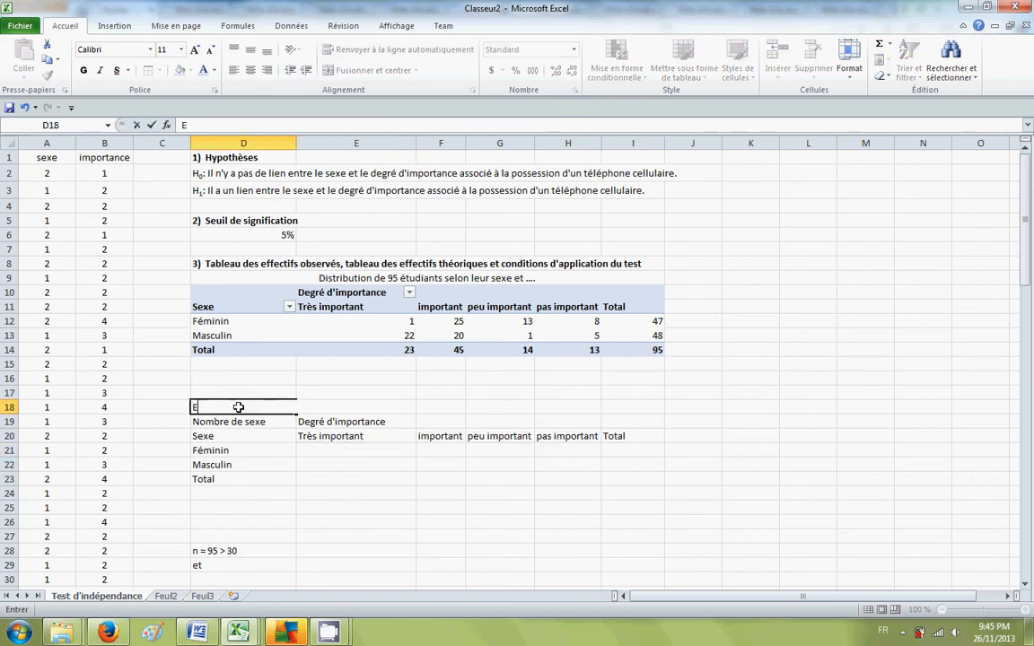
type("ffectifs théo")
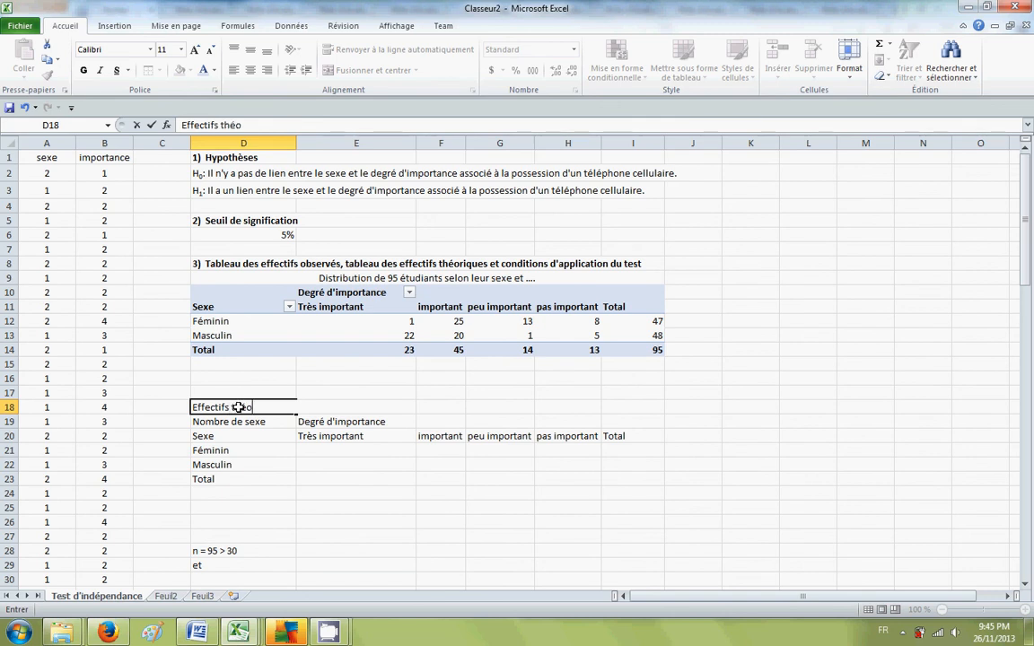
type("riques")
Write the formula =i12/i14*e14 in E21 for the theoretical frequency of Féminin and Très important.
left_click(361, 451)
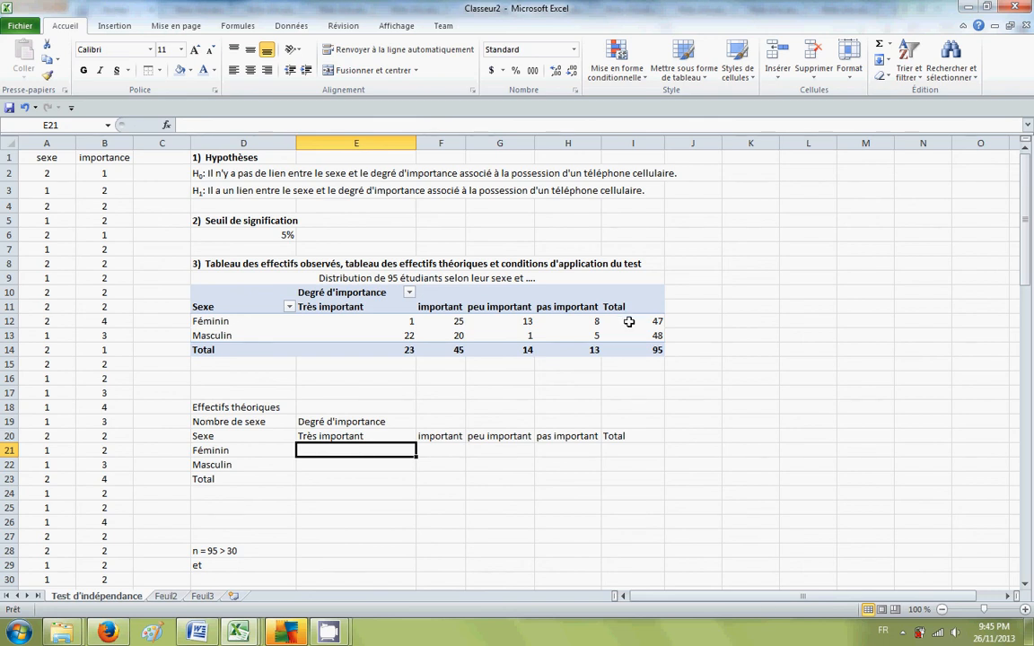
mouse_move(649, 322)
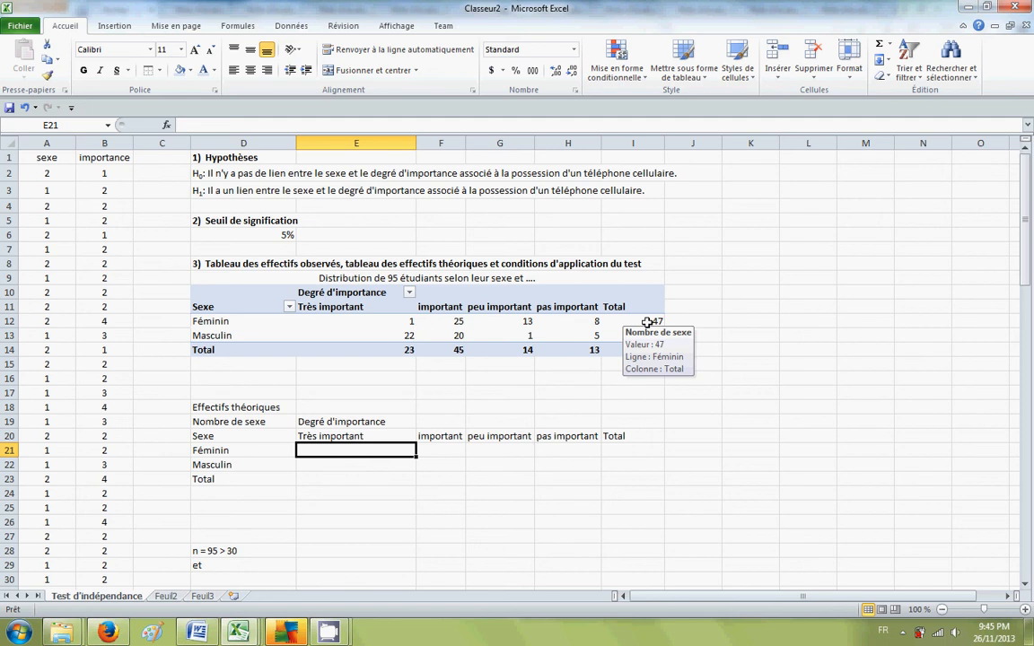
type("=")
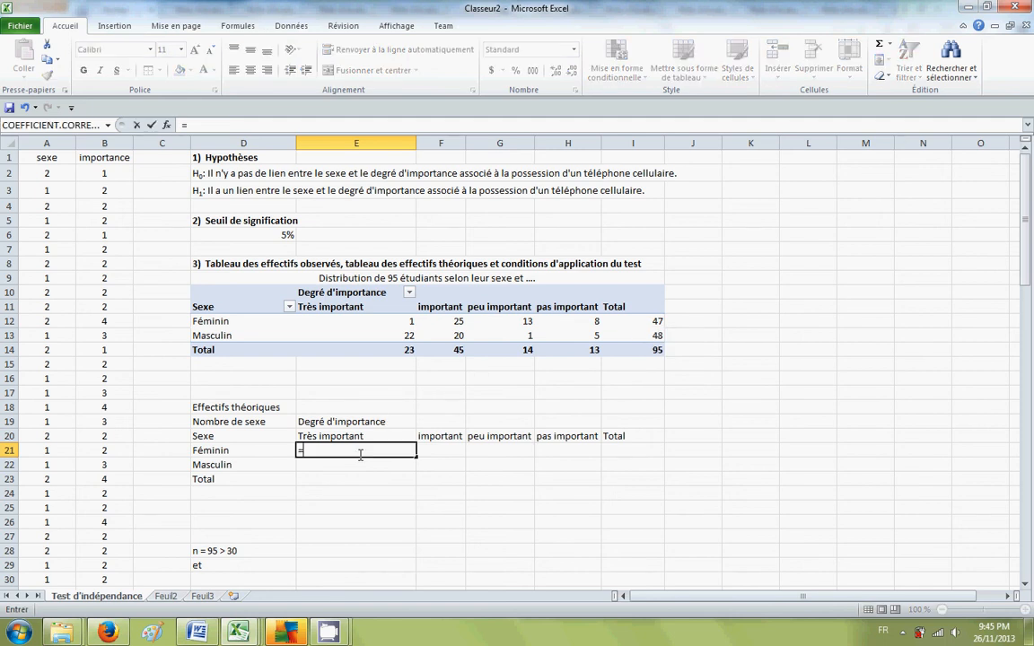
type("i12")
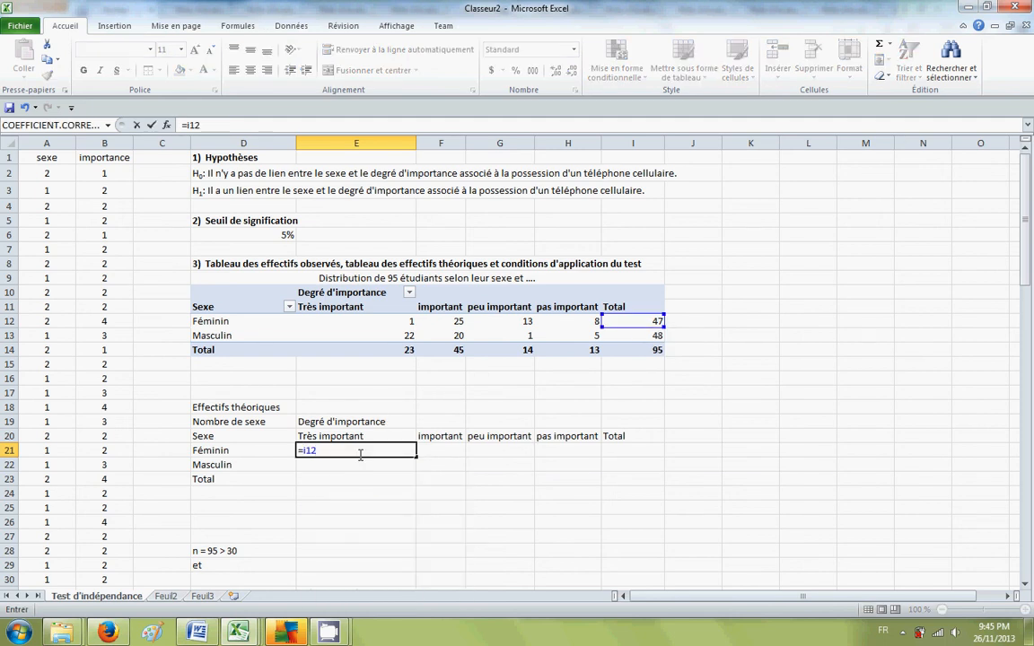
type("/1")
key("BackSpace")
type("i14*")
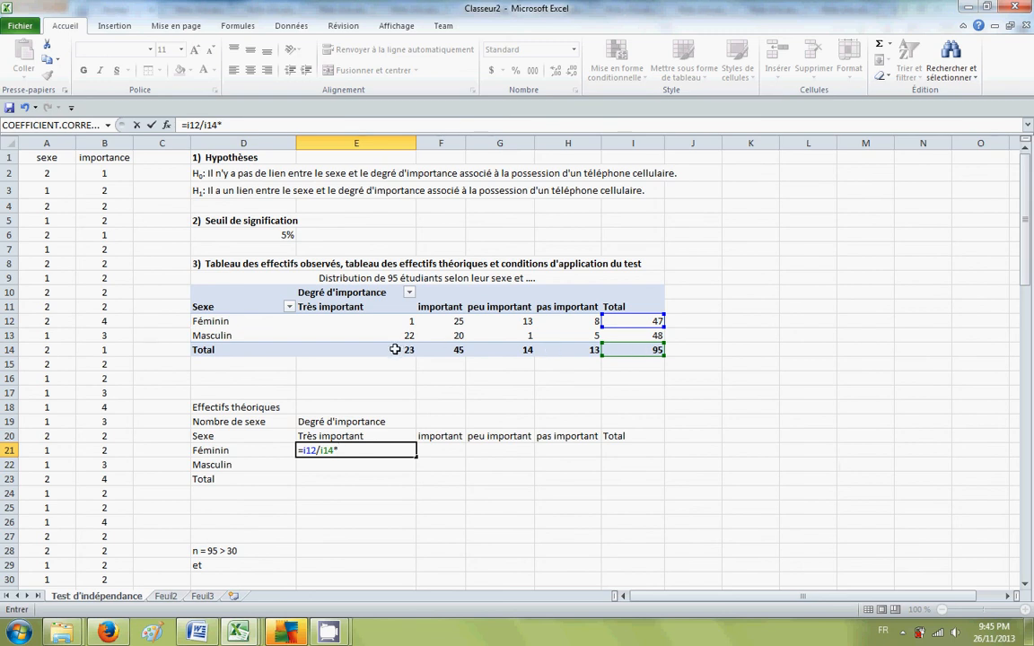
type("e14")
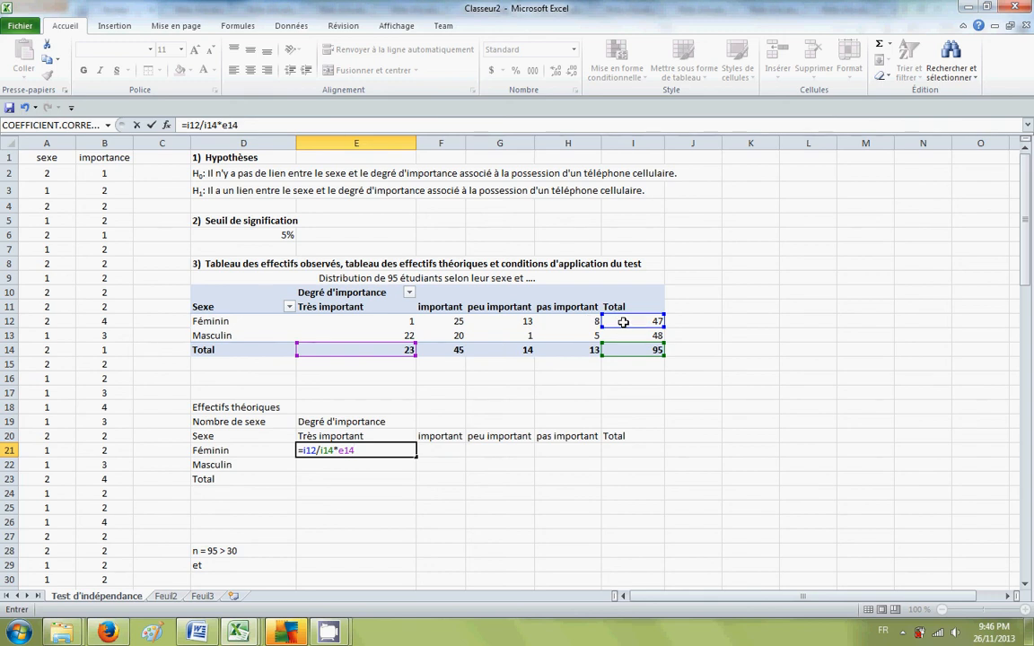
Lock the references in the E21 formula so it reads =$I12/$I$14*E$14.
left_click(302, 450)
type("$")
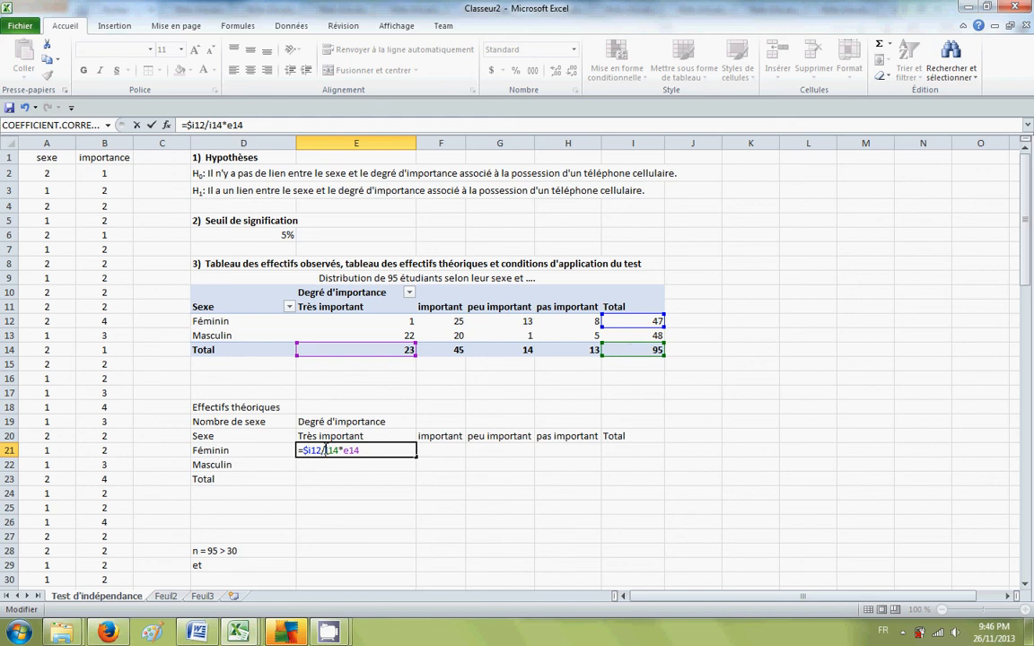
left_click(325, 449)
type("$I$")
left_click(332, 449)
type("$i$")
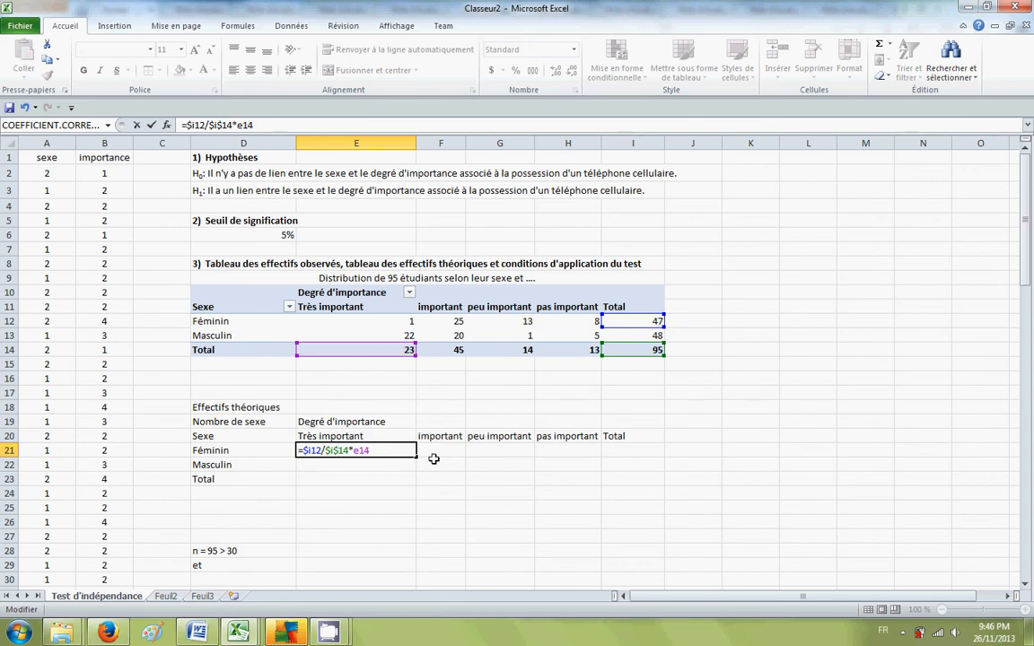
key("Left")
key("Left")
type("$")
key("Return")
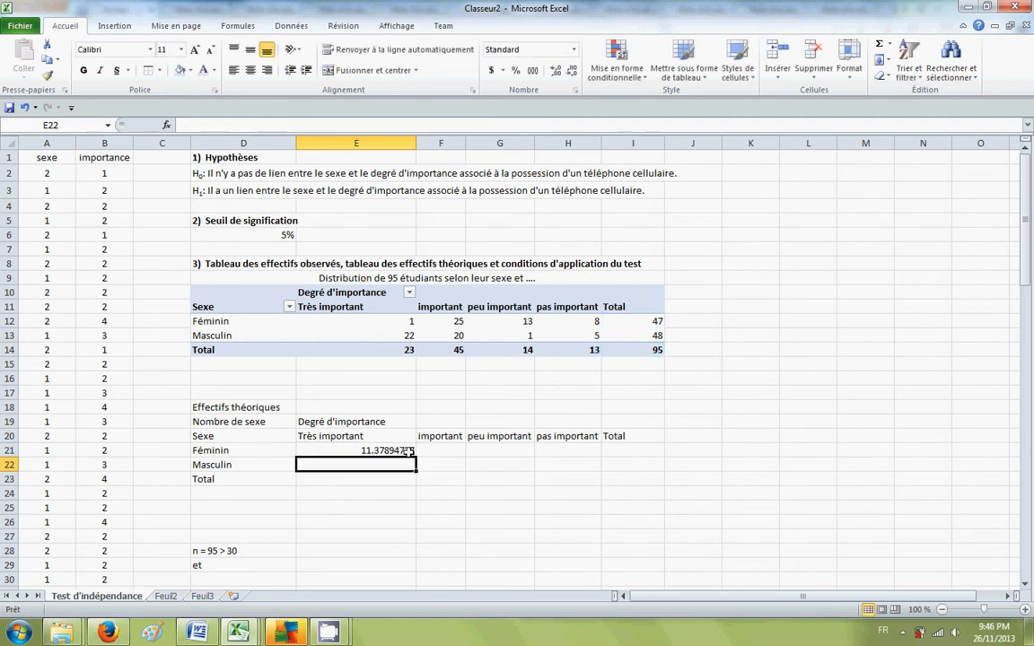
Fill the E21 formula across and down the theoretical frequencies table through I23.
left_click(408, 452)
left_click_drag(416, 457, 593, 459)
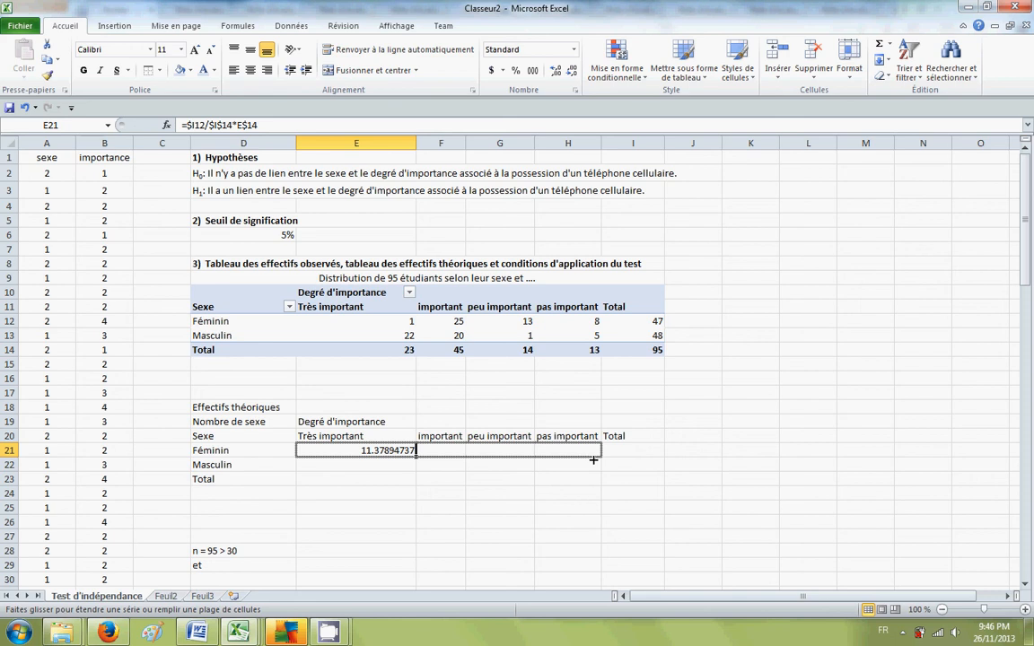
left_click_drag(593, 459, 672, 491)
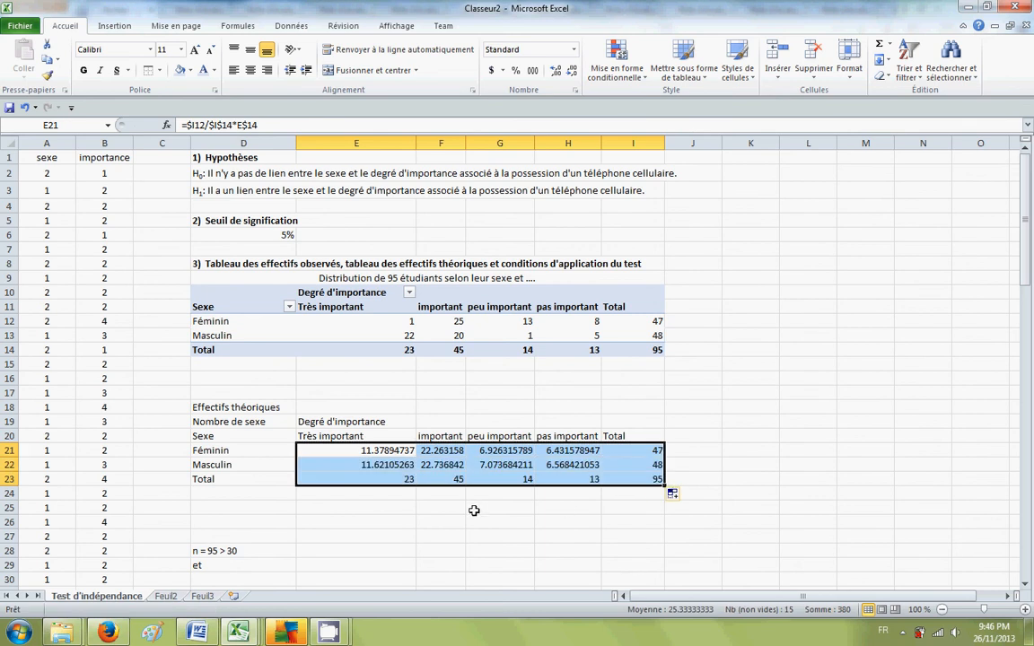
Shade the header rows D19:I20 and the total row D23:I23 of the theoretical table in the observed table's light blue.
scroll(474, 511, "down", 1)
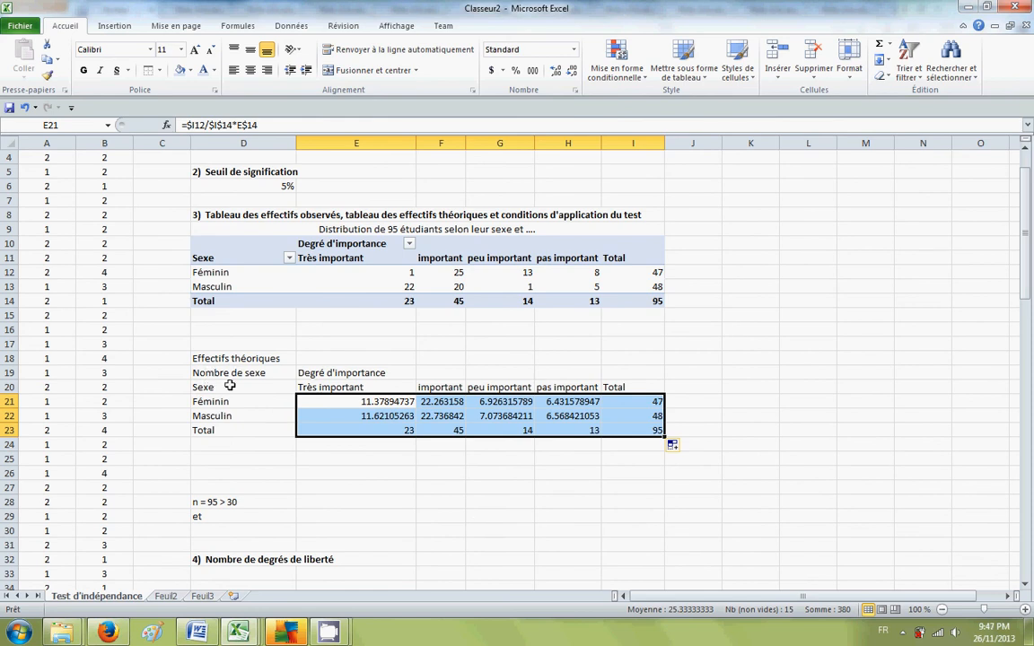
left_click_drag(230, 385, 464, 394)
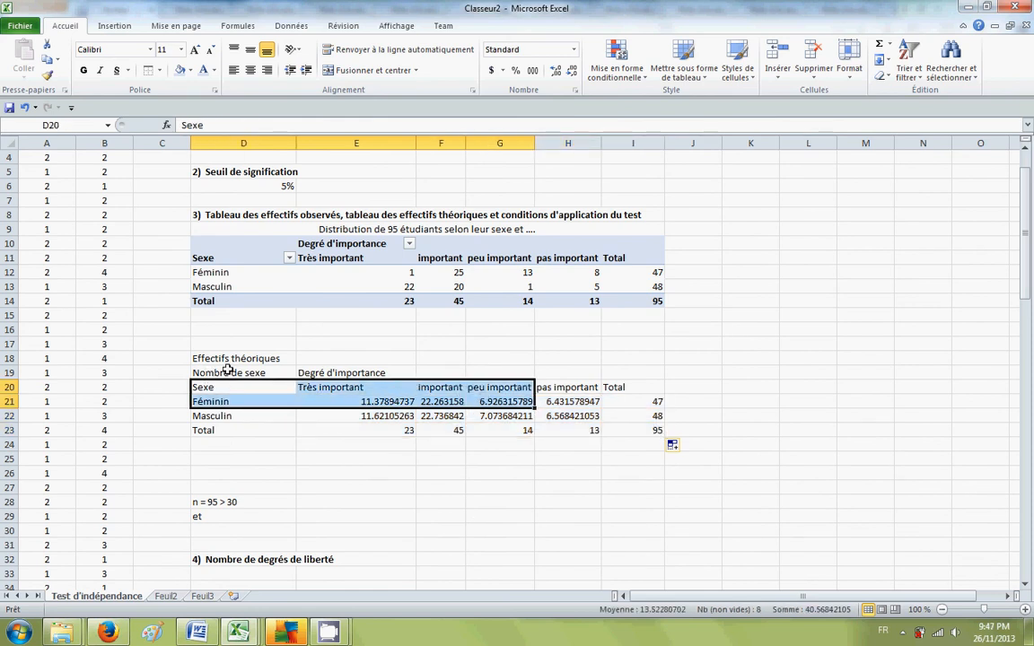
left_click_drag(232, 373, 609, 387)
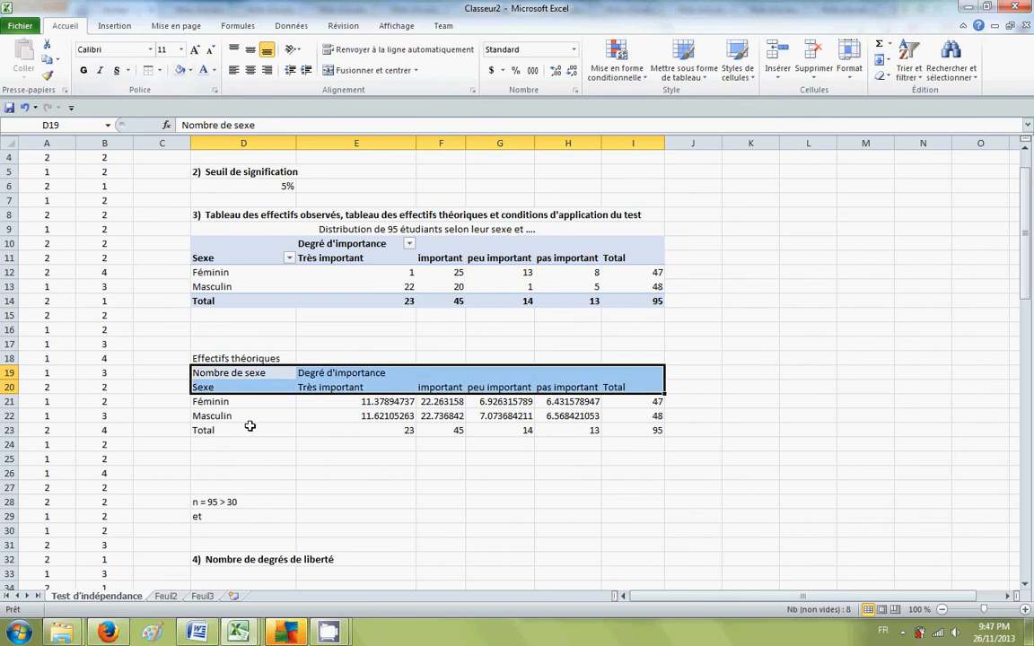
left_click_drag(208, 430, 627, 431)
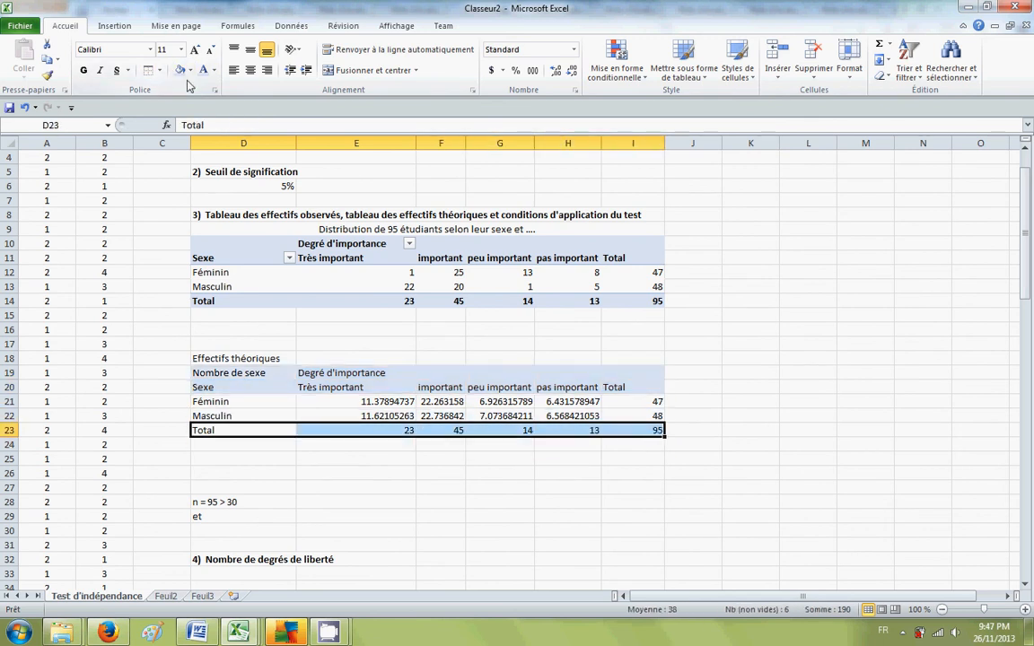
Enter the second application condition "tous les effectifs théoriques sont supérieurs à 5." in D30.
scroll(334, 466, "down", 2)
scroll(334, 466, "down", 1)
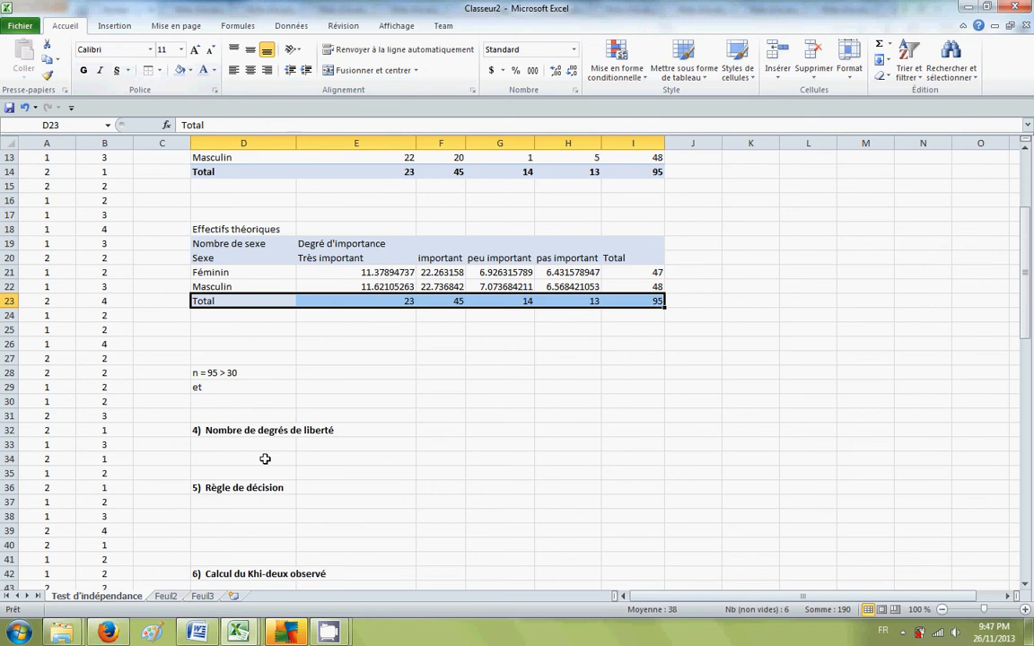
left_click(215, 401)
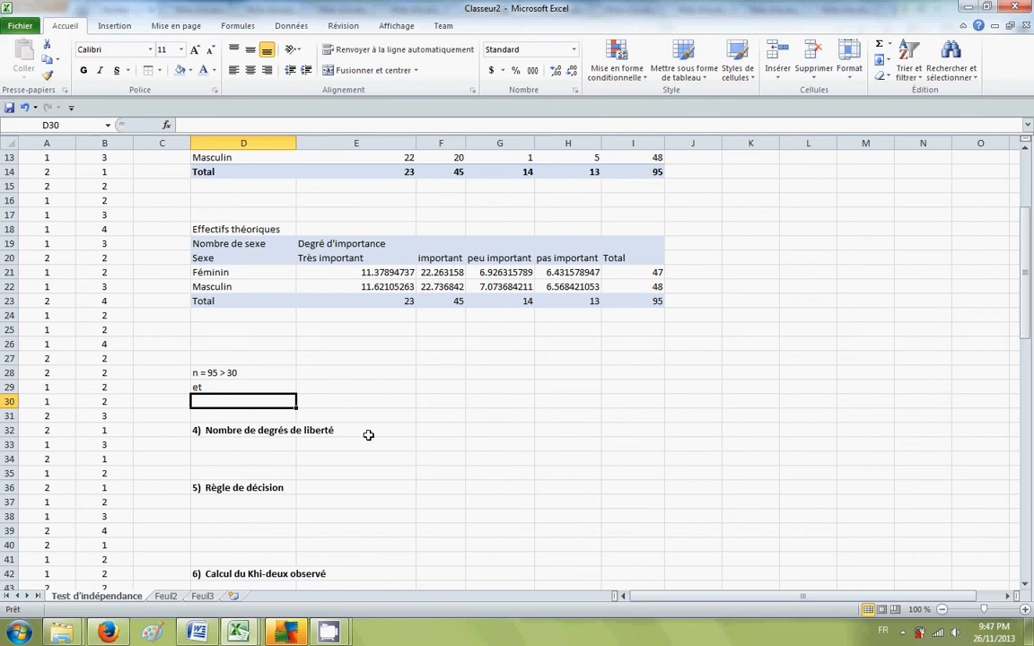
type("tou")
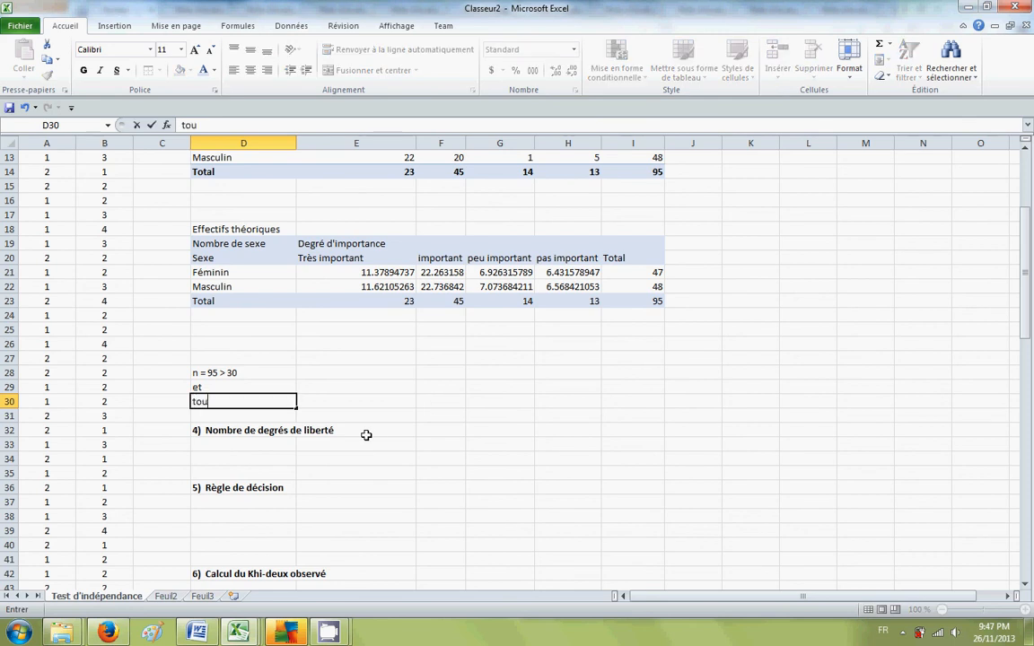
type("s les effecti")
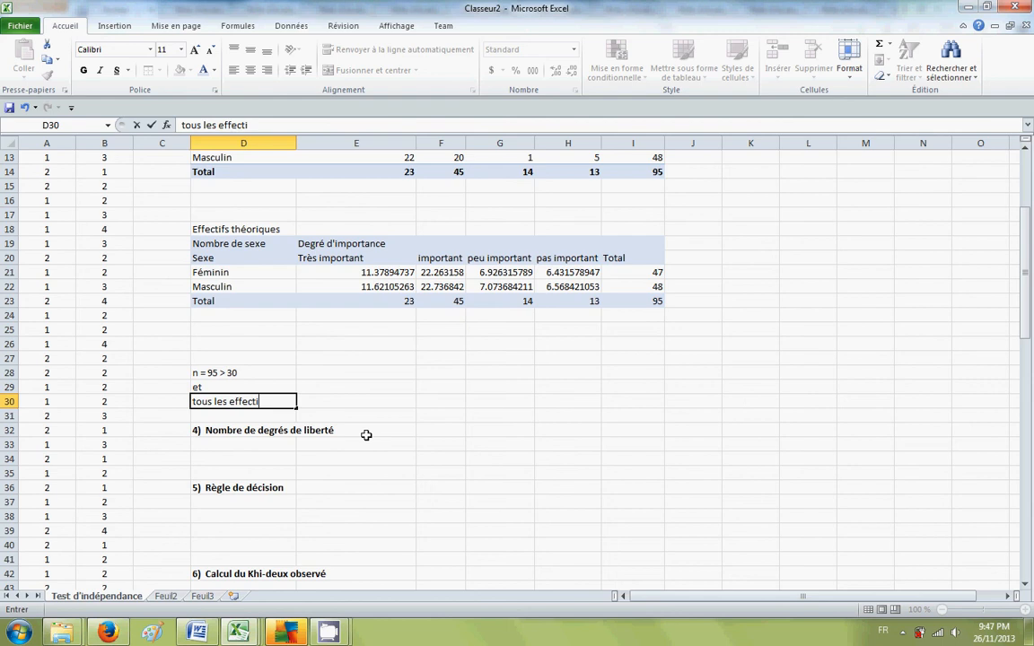
type("fs théoriques d")
key("BackSpace")
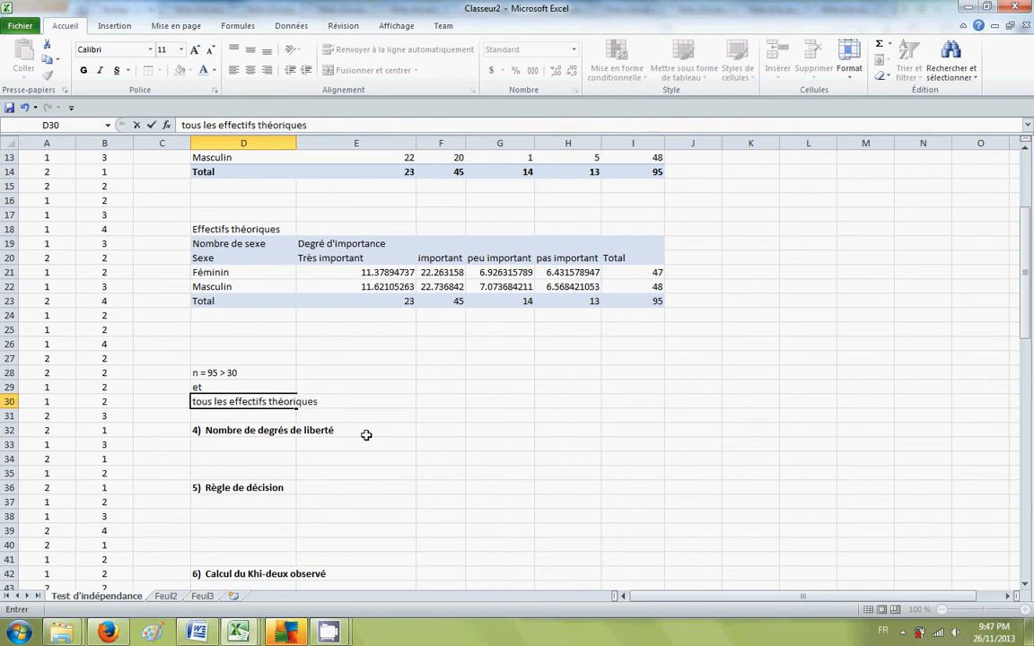
type("sont supérieurs à 5.")
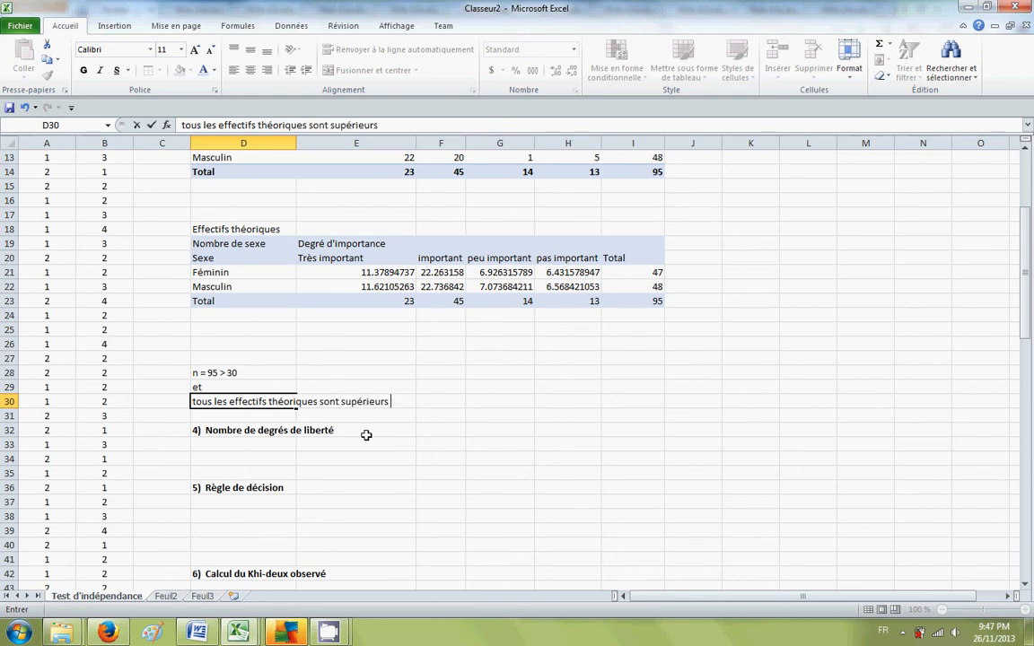
Calculate the degrees of freedom in D33 with the formula =(2-1)*(4-1).
left_click(272, 442)
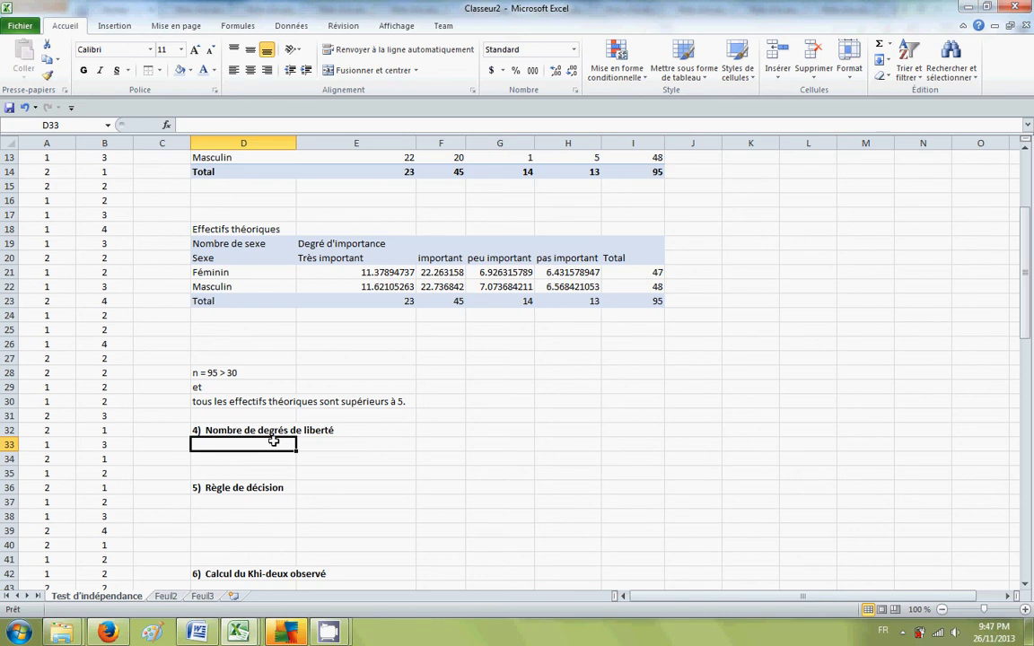
type("=")
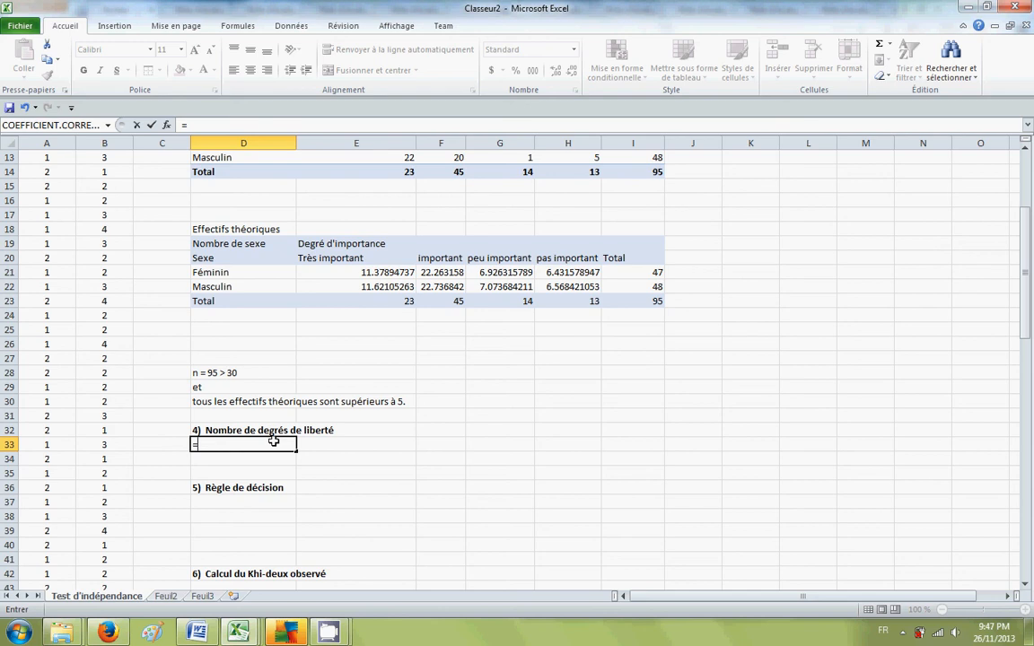
type("(2-1)*(4-1")
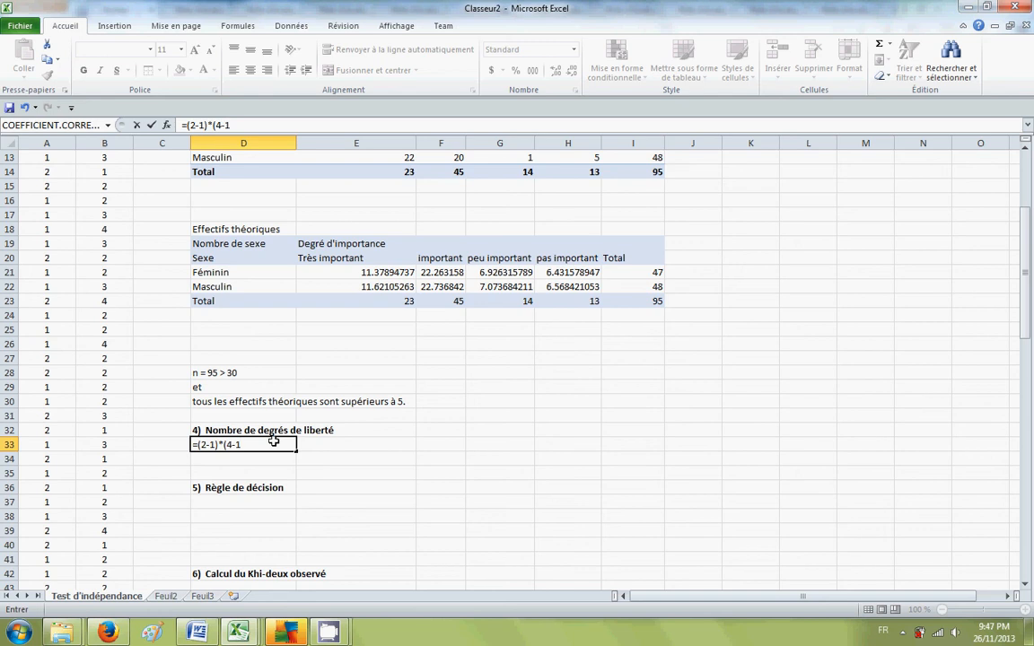
type(")")
key("Return")
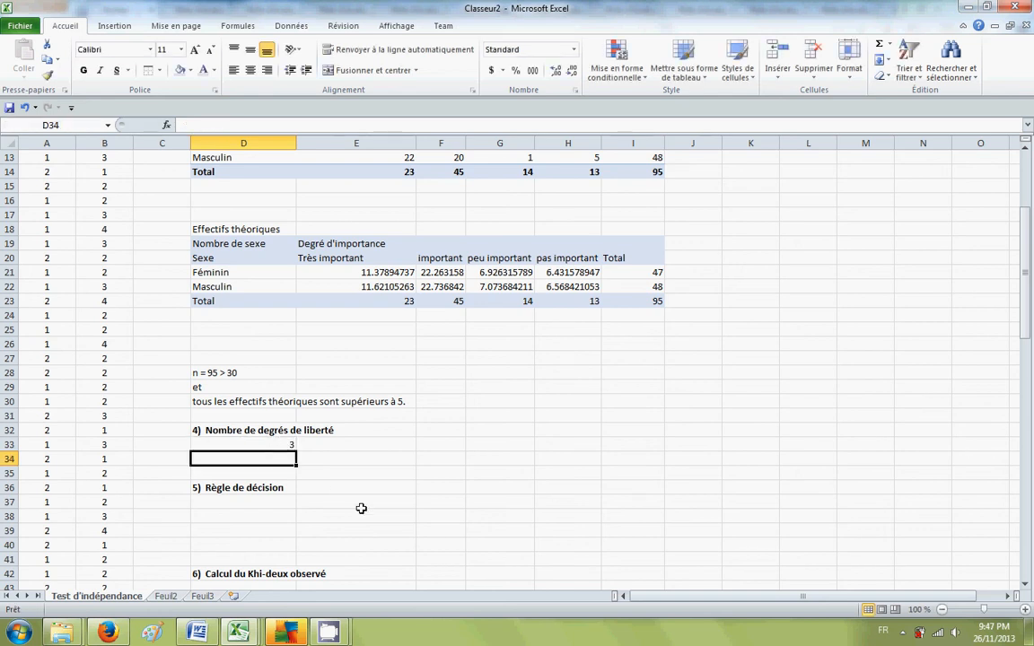
Write the decision rule "Si le Khi-deux calculé dépasse le Khi-deux critique, on rejette H" in D37.
left_click(255, 502)
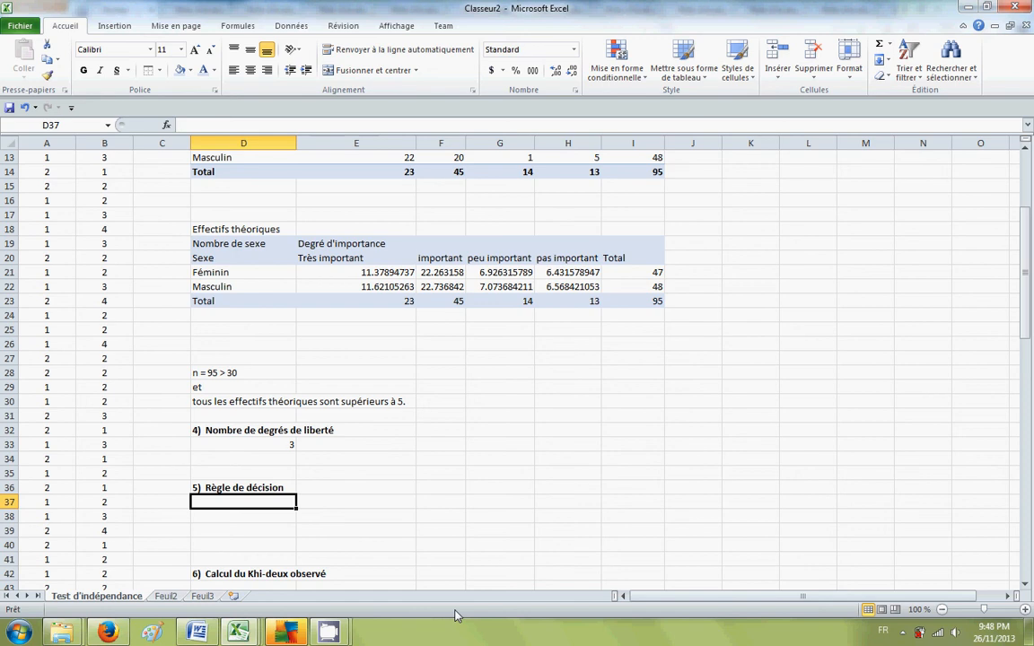
type("Si le")
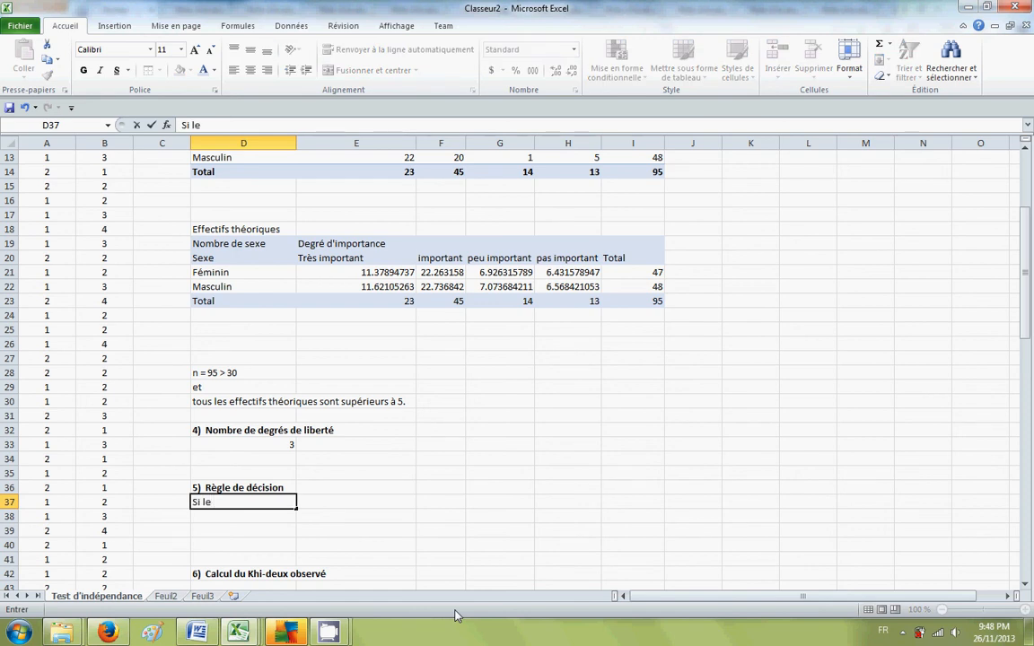
type(" Khi-deux t")
key("BackSpace")
type("calculé ")
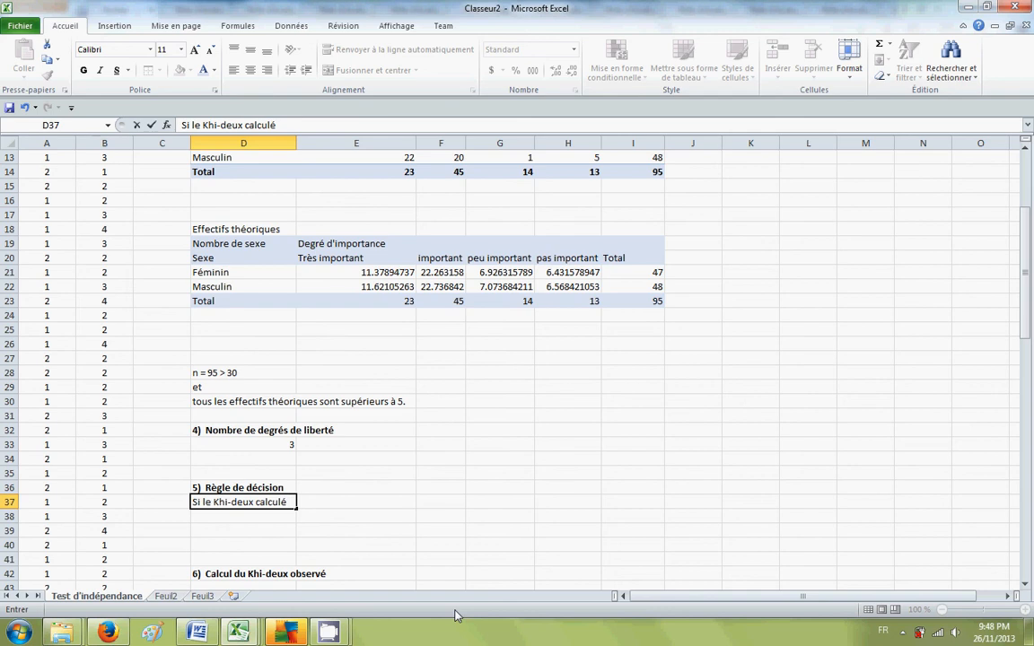
type("dépasse le Khi-deux ")
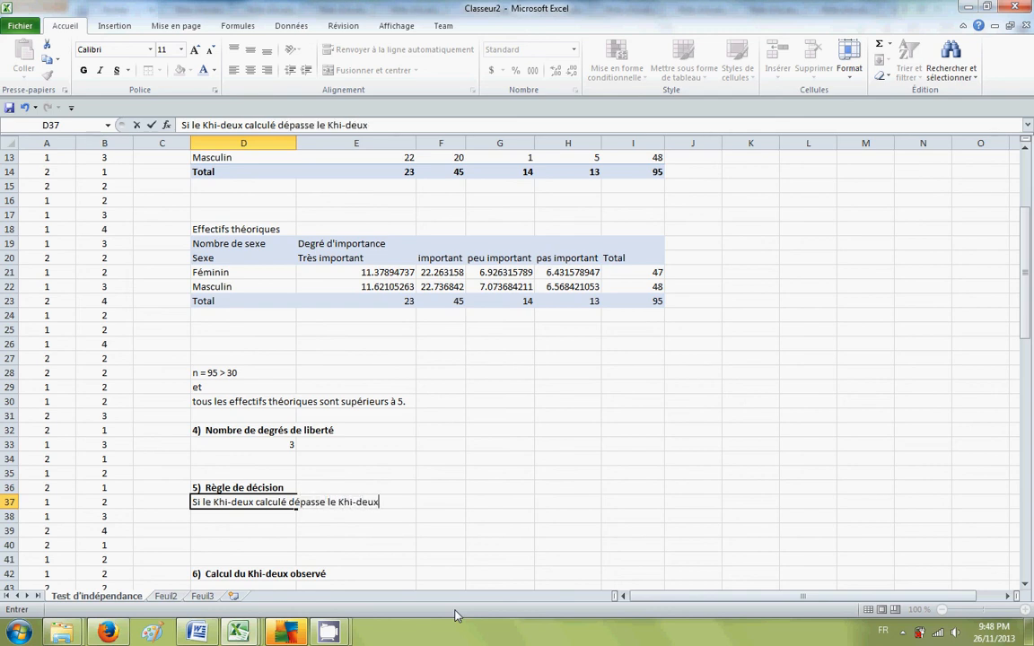
type("critique, on")
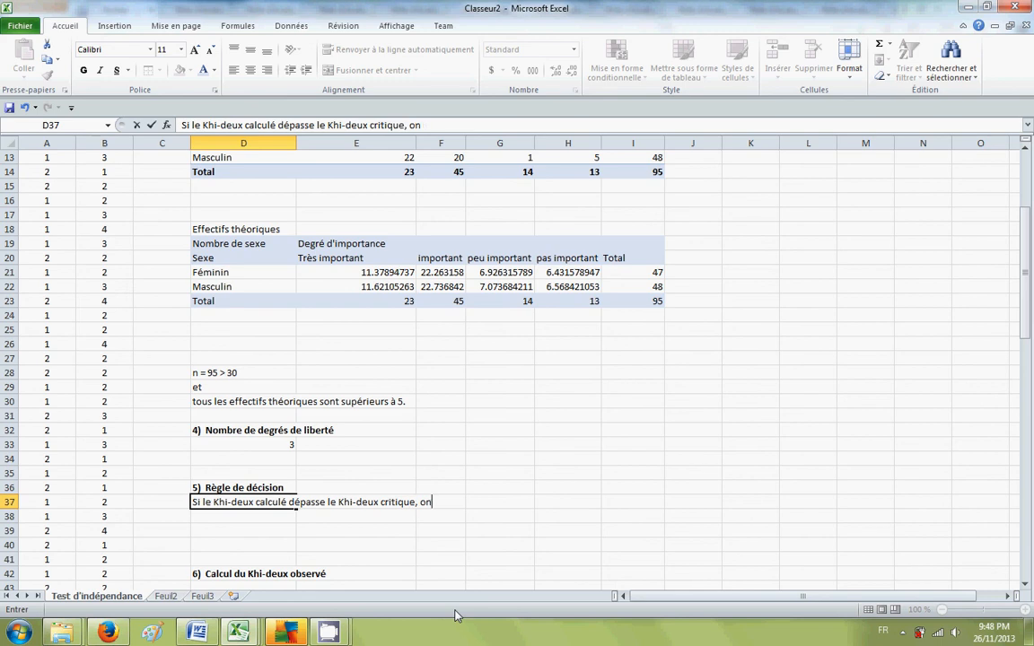
type(" rejette H")
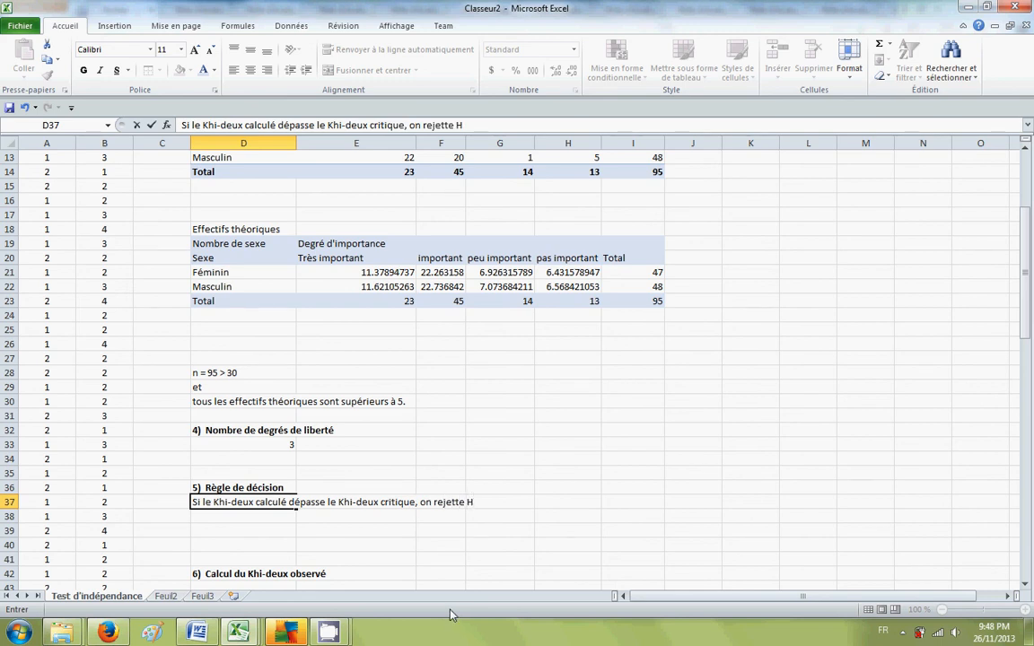
Complete the decision rule in D37 by adding "0." as a subscript after the H.
left_click(215, 90)
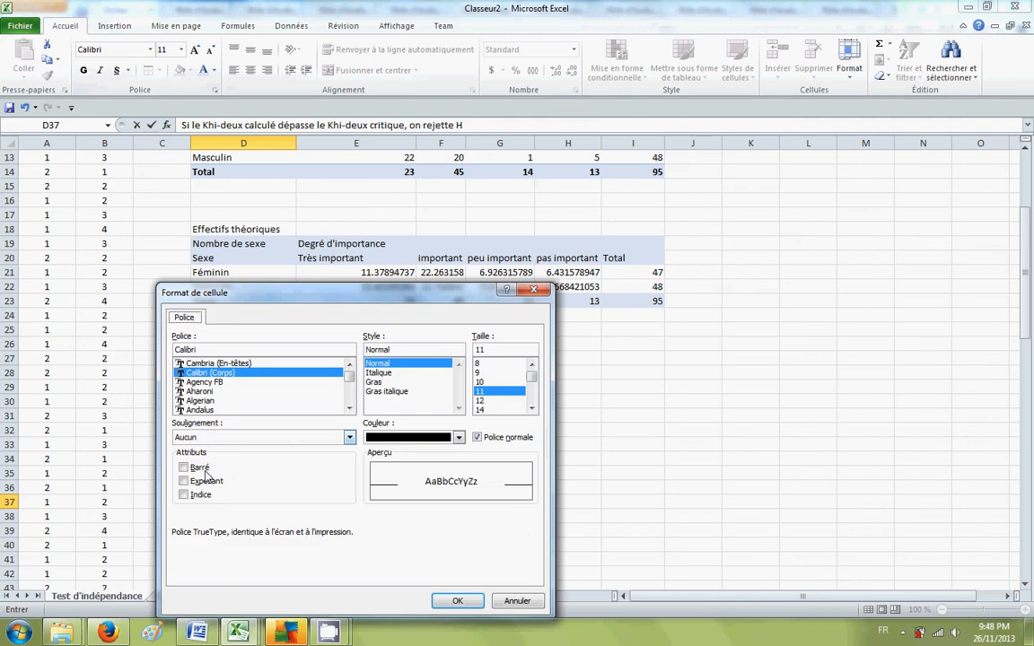
left_click(184, 495)
left_click(457, 600)
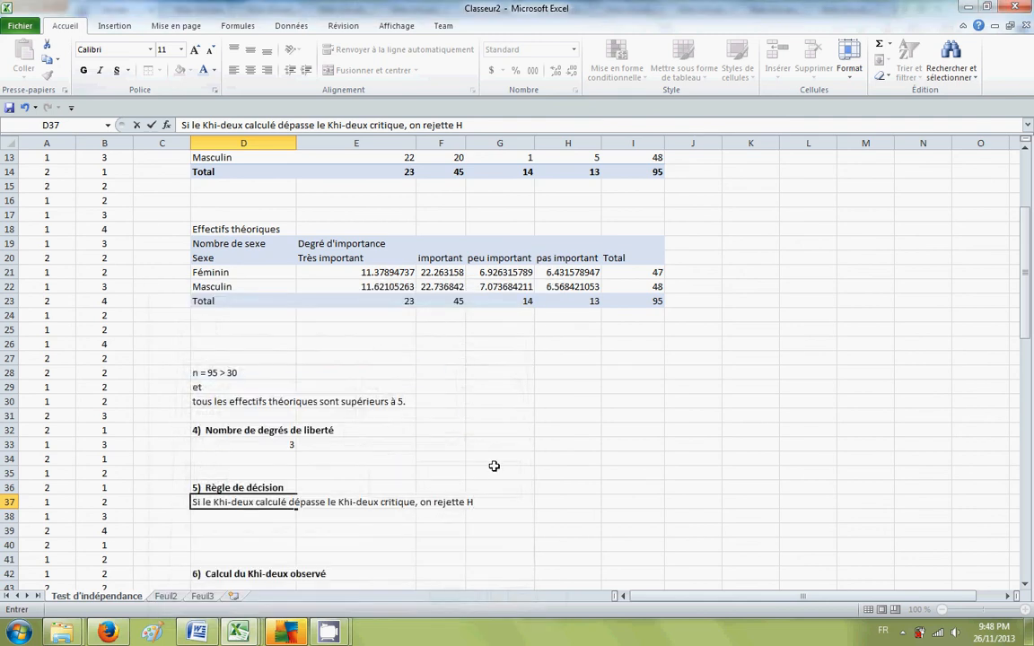
type("0.")
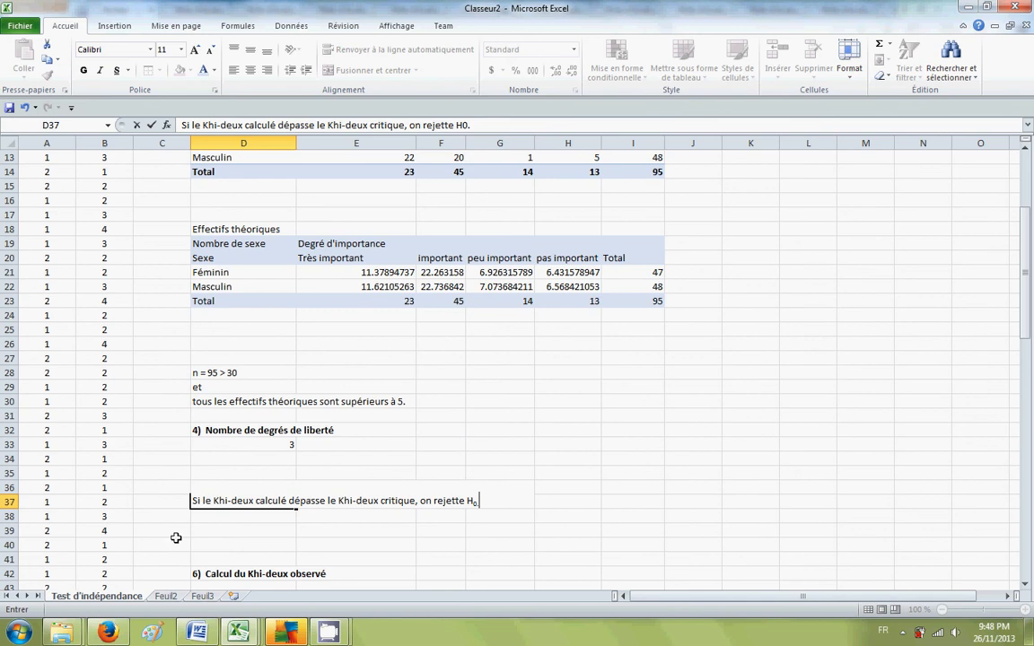
left_click(198, 519)
Change the section 6 heading in D42 to "6) Calcul du Khi-deux calculé".
scroll(261, 505, "down", 1)
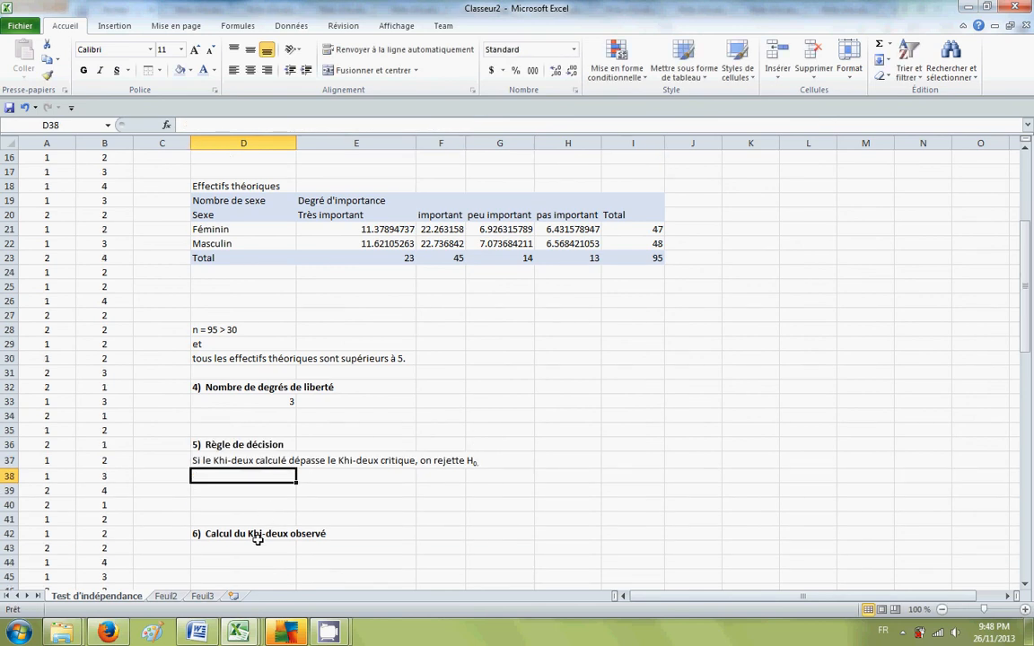
scroll(270, 535, "down", 1)
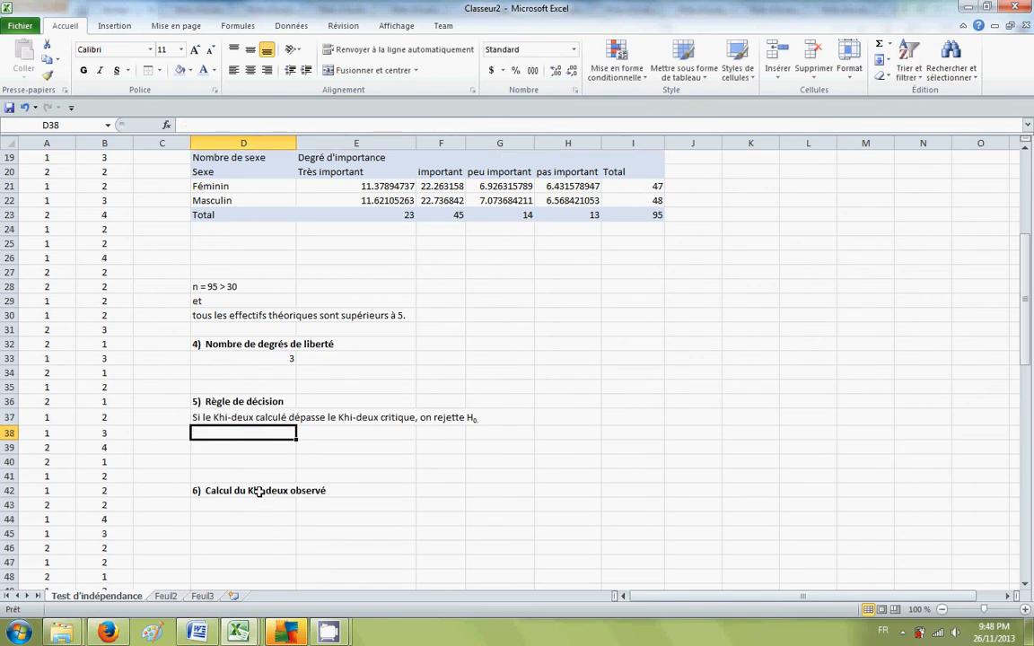
left_click(257, 490)
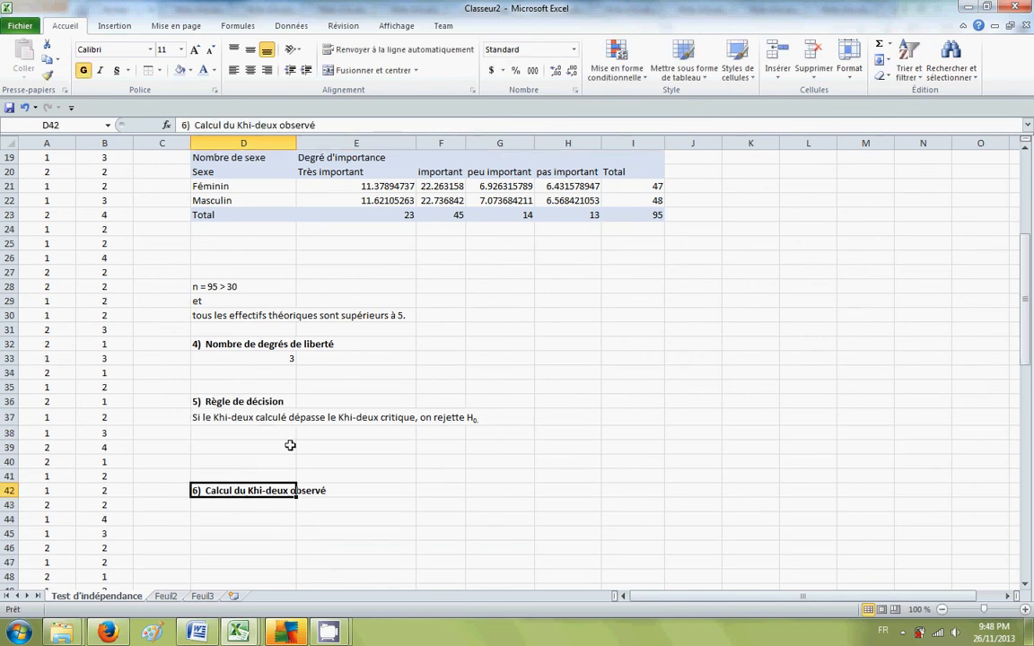
double_click(296, 125)
type("calculé")
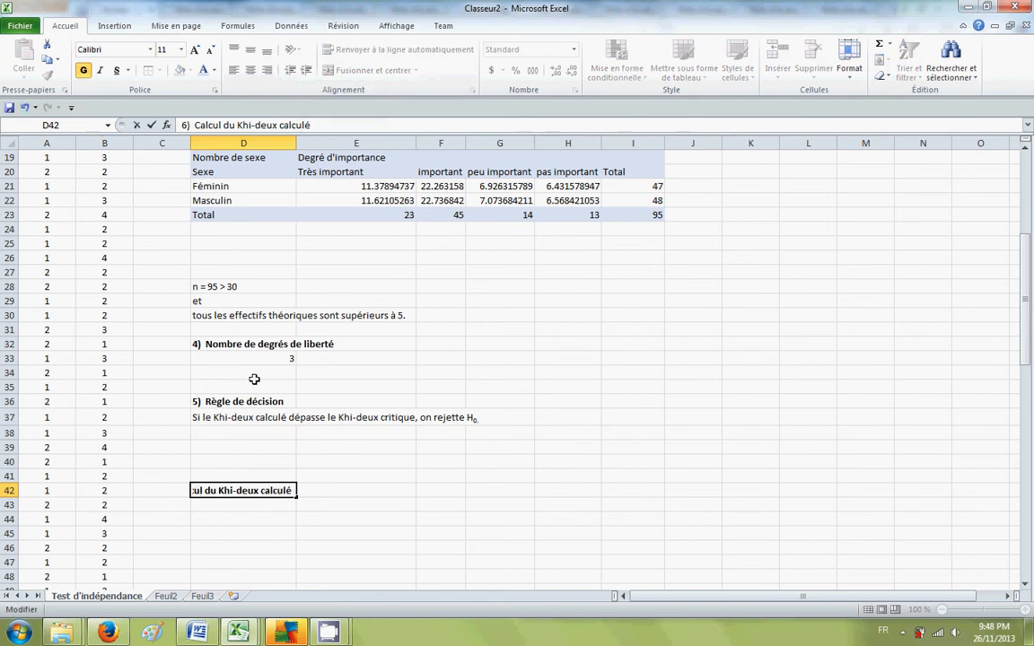
key("Return")
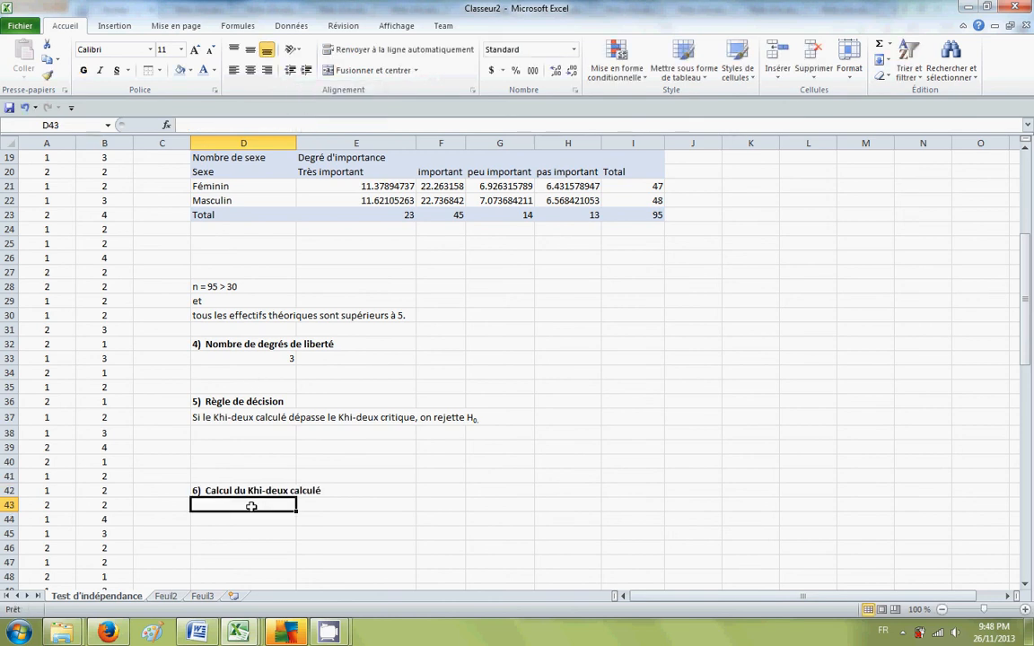
scroll(291, 537, "down", 2)
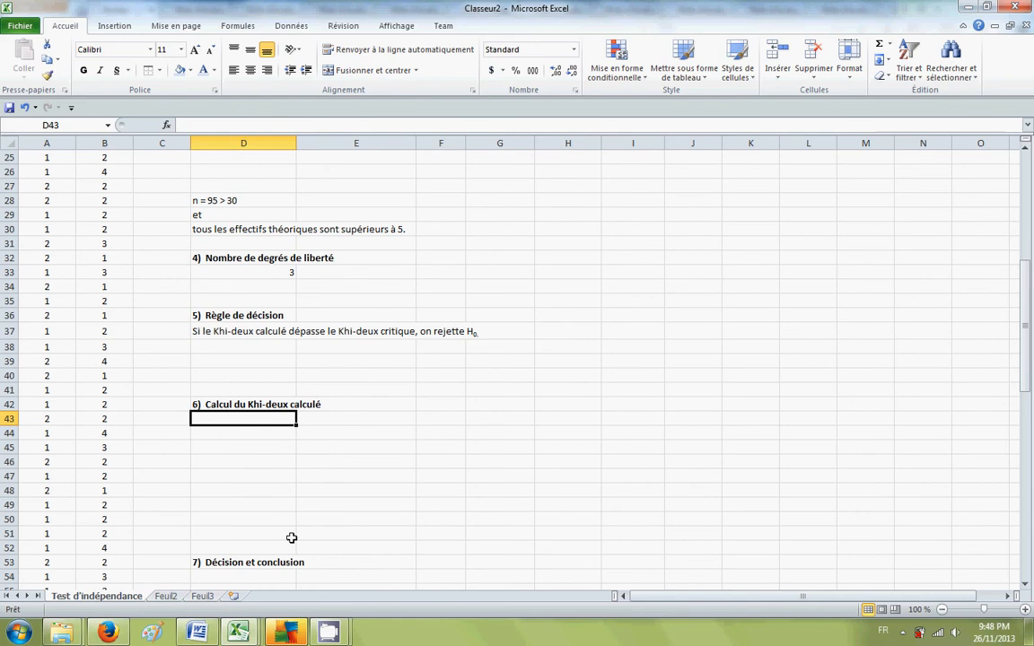
scroll(287, 521, "up", 5)
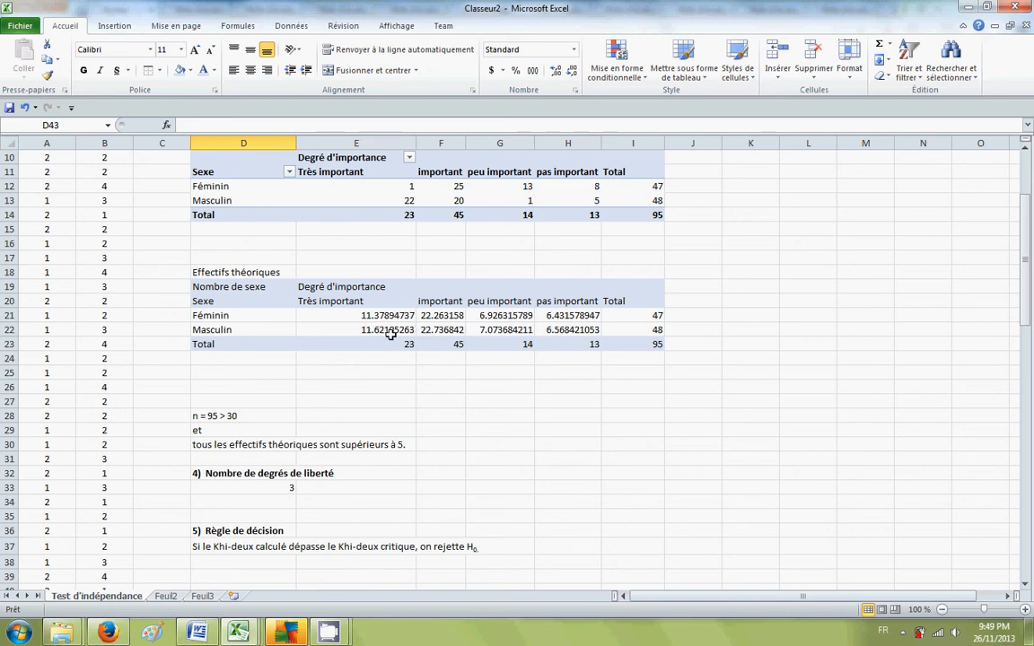
Copy the theoretical frequencies table D19:I23 to D44 as values only and clear the copied numbers in E46:I48.
left_click_drag(270, 288, 622, 345)
key("ctrl+c")
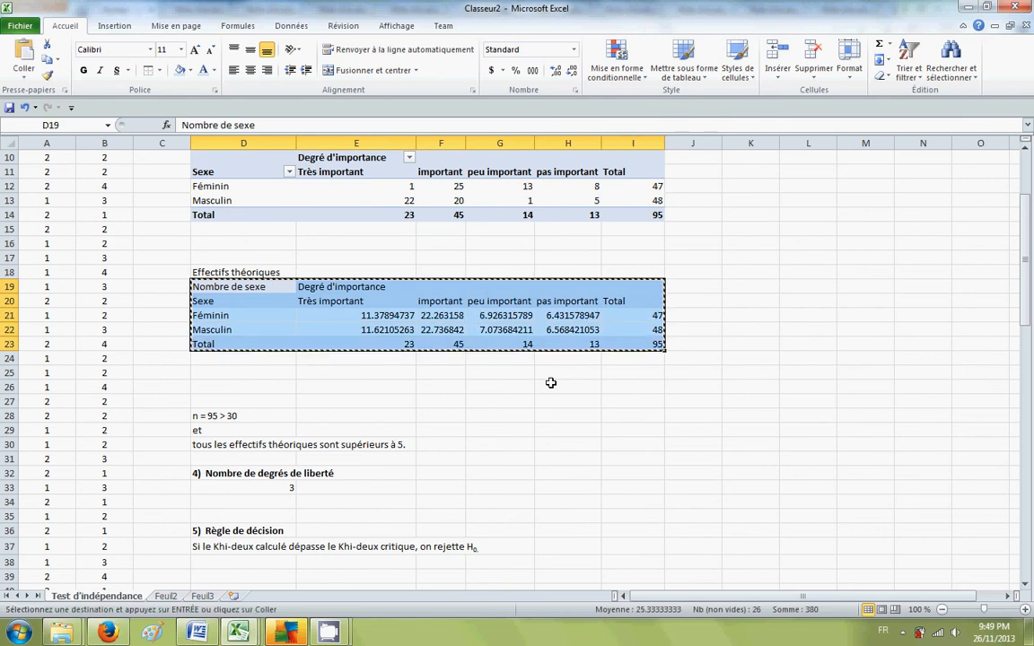
scroll(529, 429, "down", 5)
left_click(250, 433)
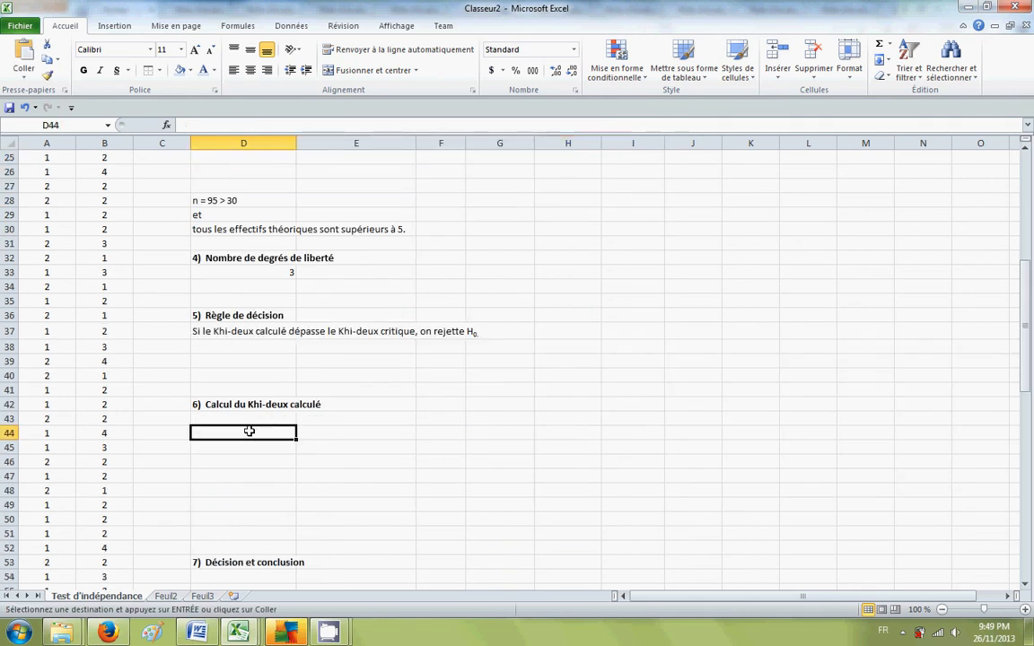
right_click(249, 432)
left_click(302, 235)
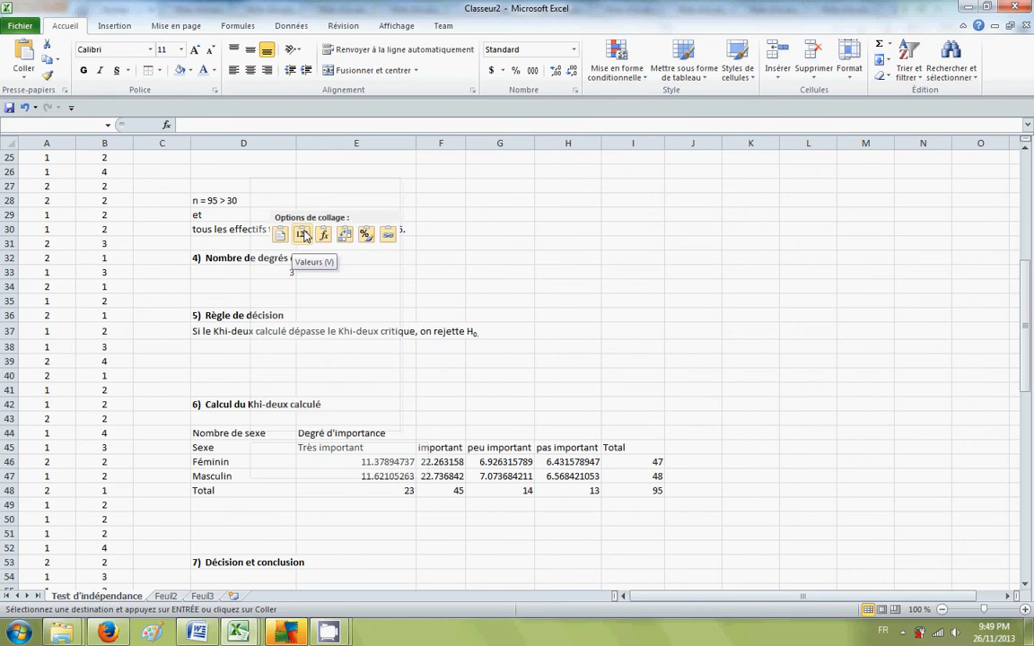
left_click_drag(359, 462, 626, 485)
key("Delete")
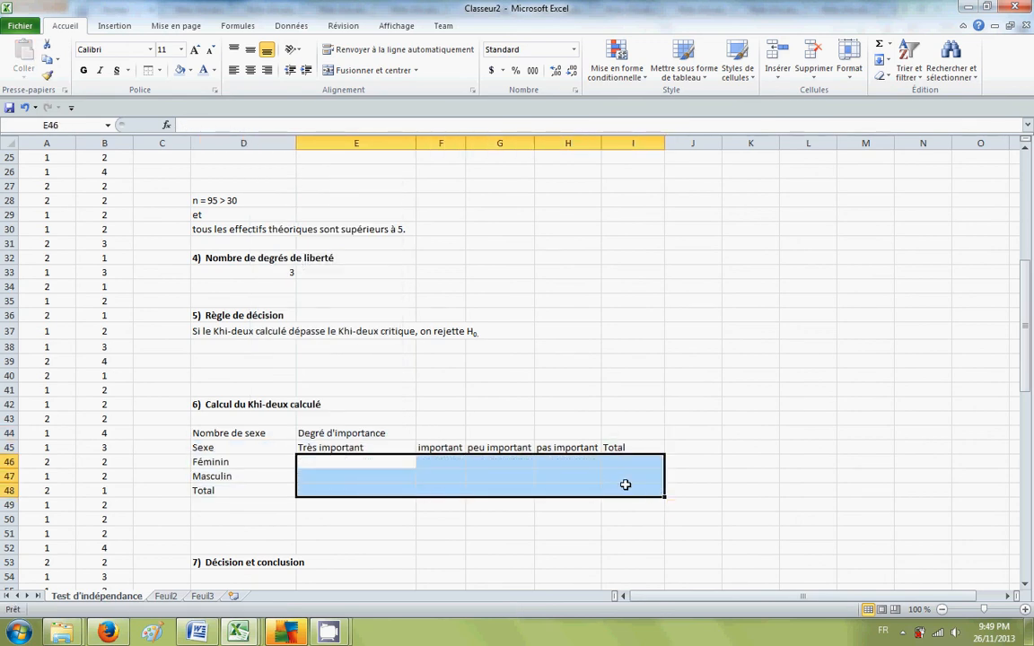
Start the formula in E46 with the observed minus theoretical frequency in parentheses, =(E12-E21).
left_click(397, 466)
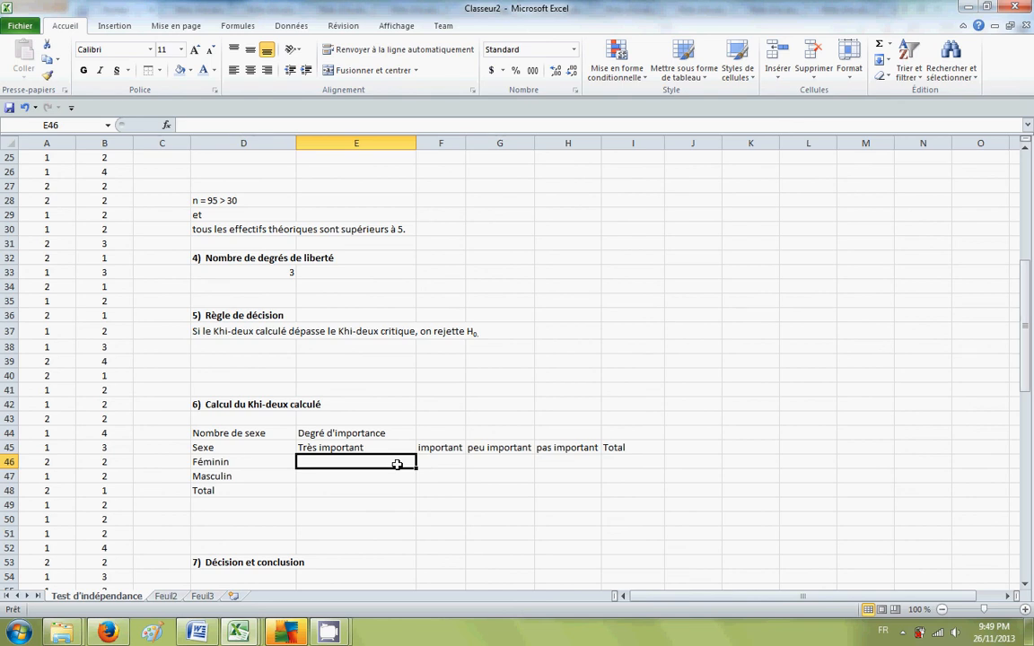
type("=")
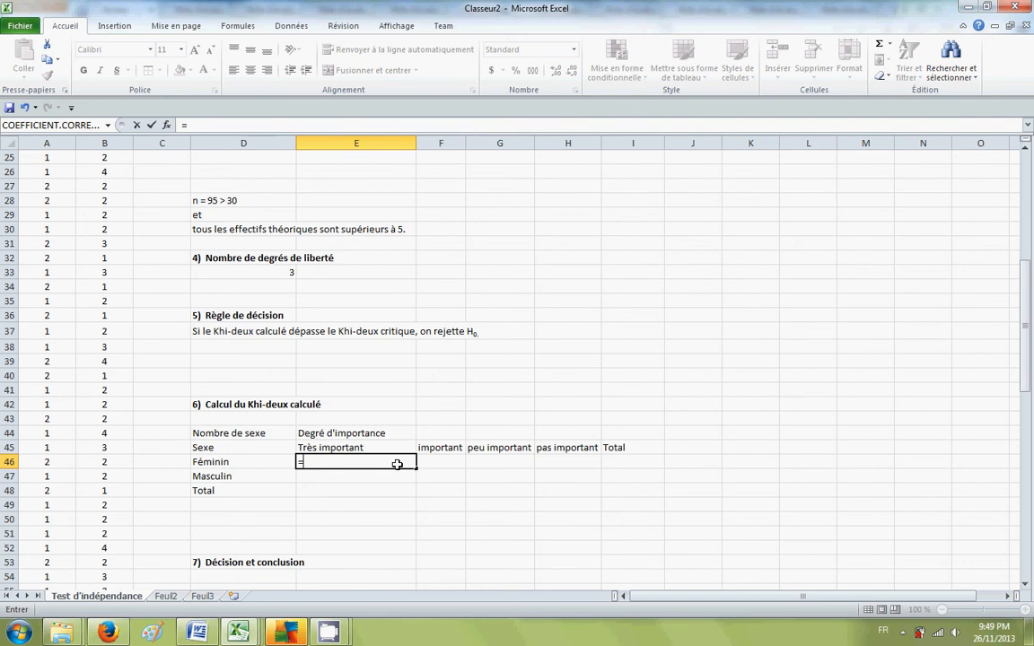
scroll(397, 464, "up", 6)
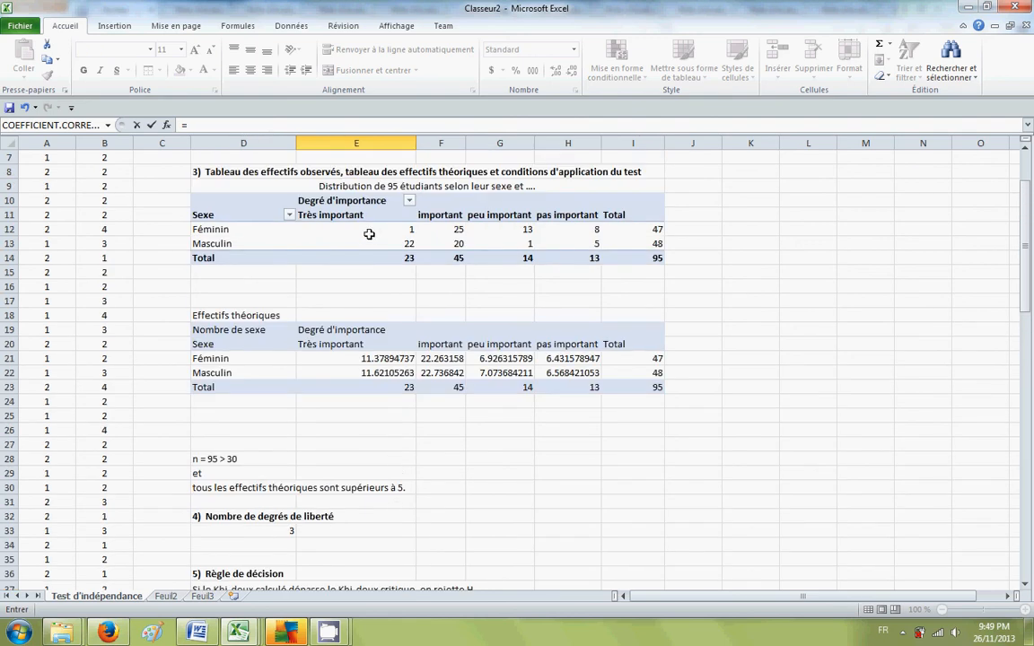
scroll(371, 233, "down", 6)
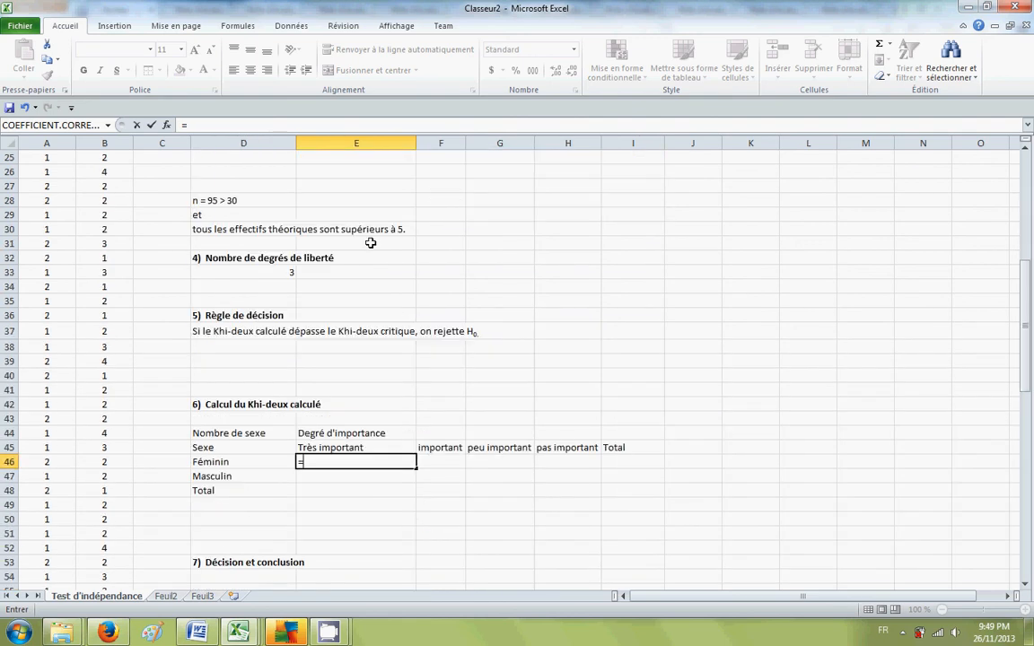
type("e12-")
scroll(371, 242, "up", 3)
left_click(377, 229)
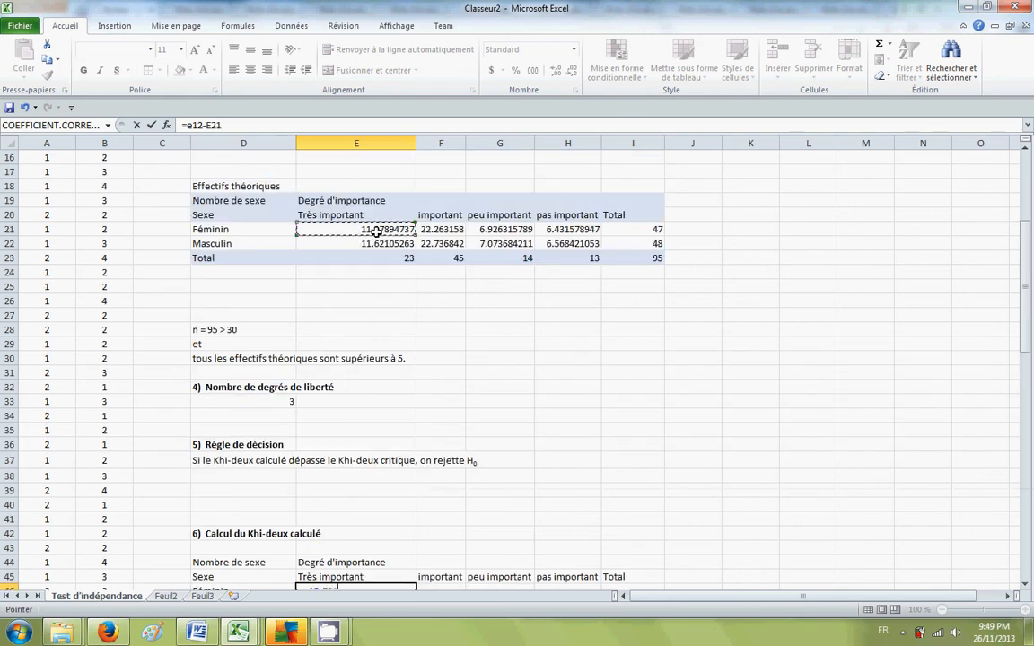
scroll(418, 362, "down", 2)
type(")")
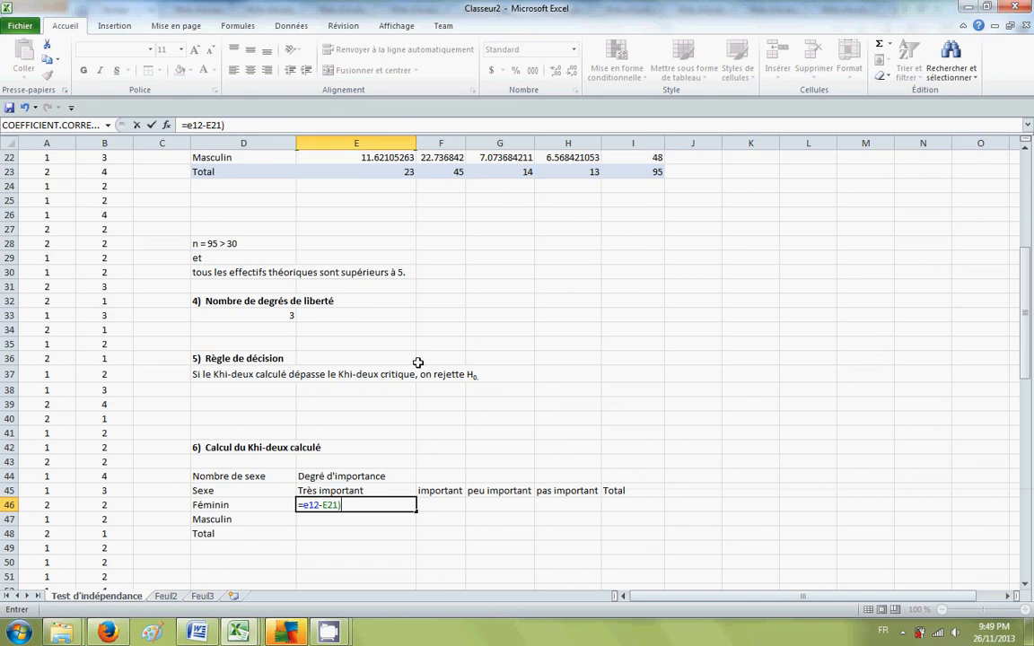
left_click(304, 505)
type("(")
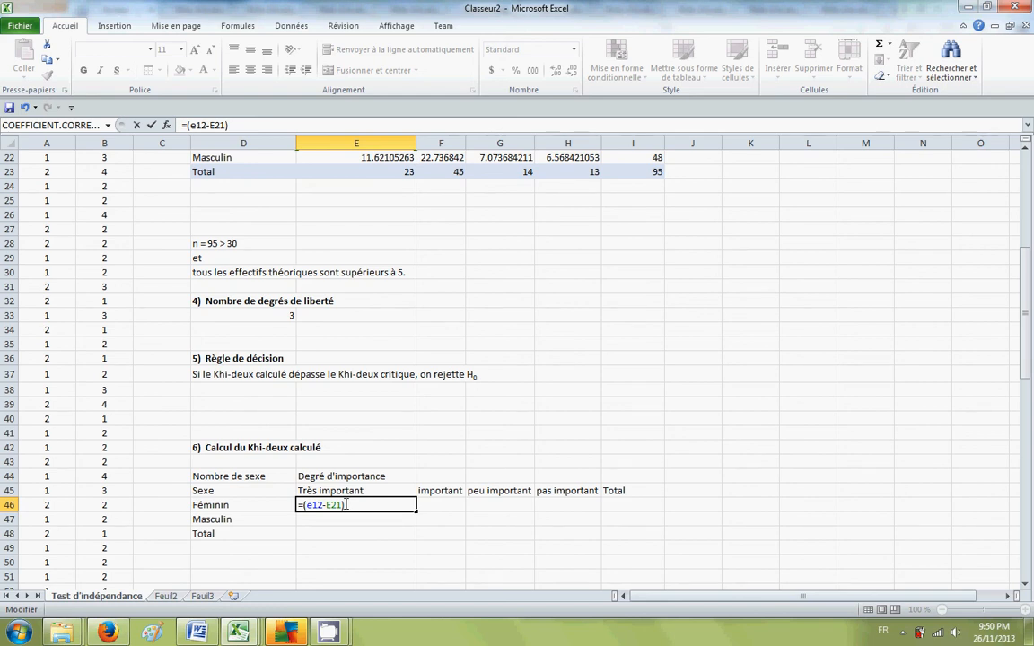
Square the difference and divide it by the theoretical frequency, completing E46 as =((E12-E21)^2)/E21.
type("^2")
left_click(304, 505)
type("(")
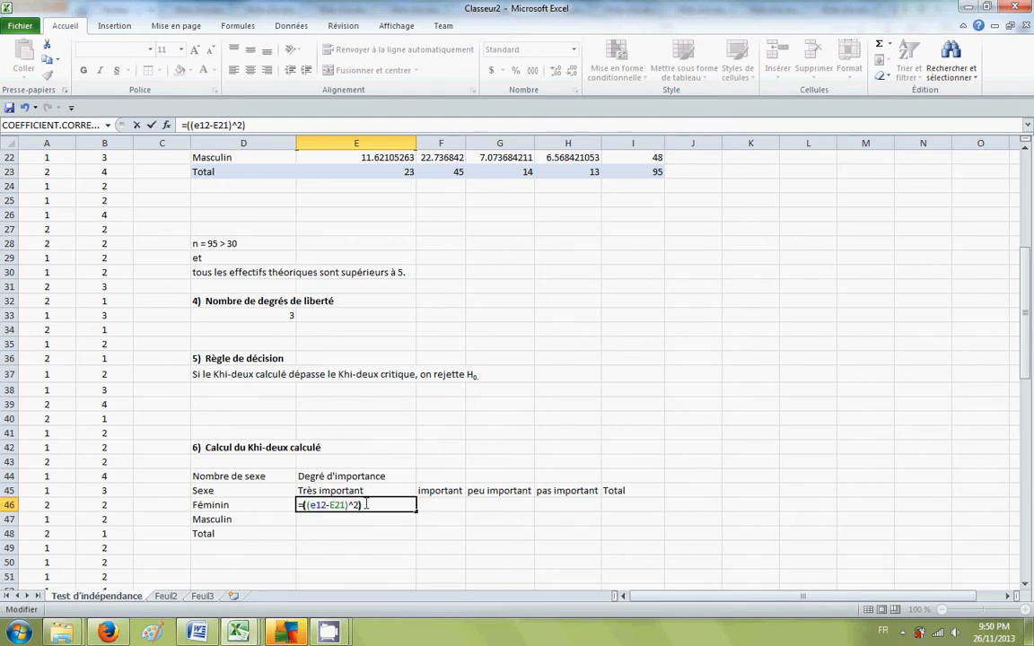
left_click(367, 505)
type(")/")
scroll(395, 294, "up", 2)
left_click(400, 230)
scroll(455, 293, "down", 2)
key("Return")
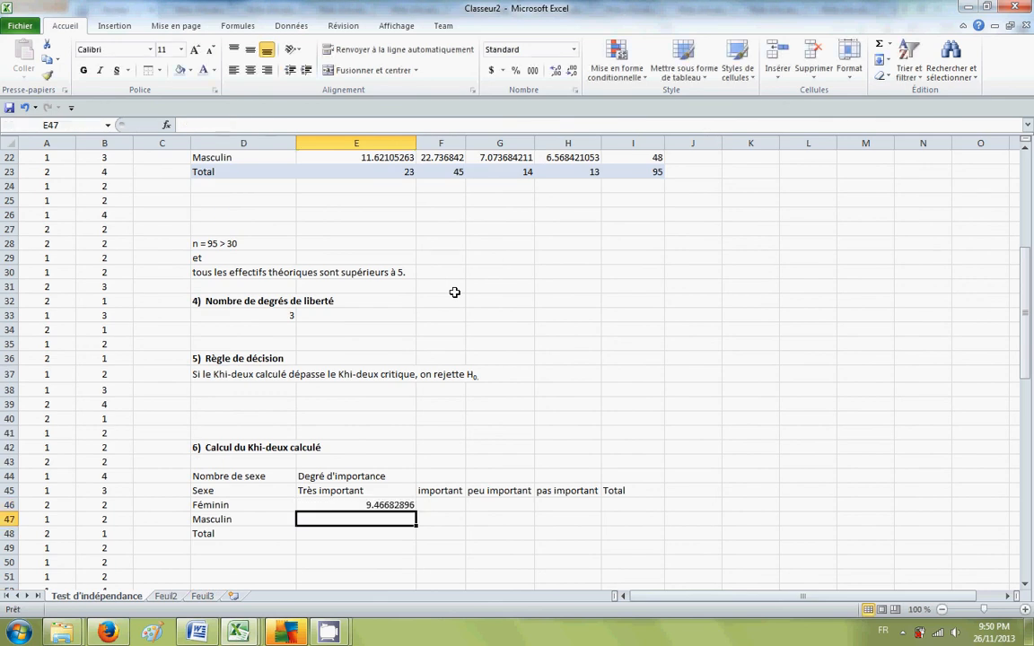
Fill the E46 formula across to H46 and down to row 47, covering E46:H47.
left_click(341, 505)
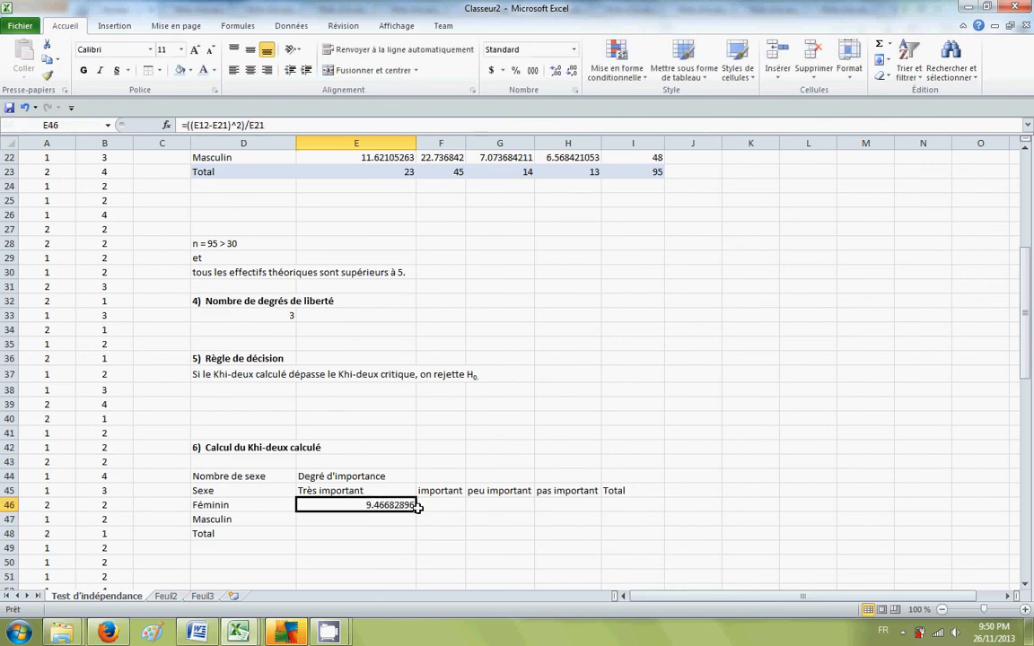
left_click_drag(416, 512, 489, 494)
left_click_drag(567, 509, 610, 521)
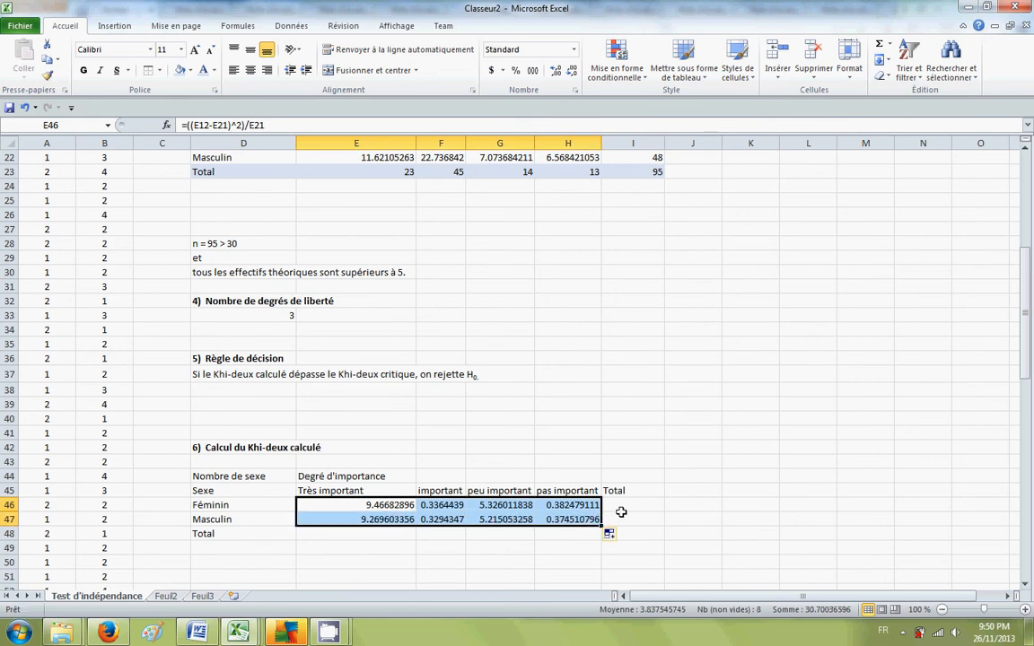
Enter the label "Khi-deux calculé =" in D50.
scroll(634, 517, "down", 2)
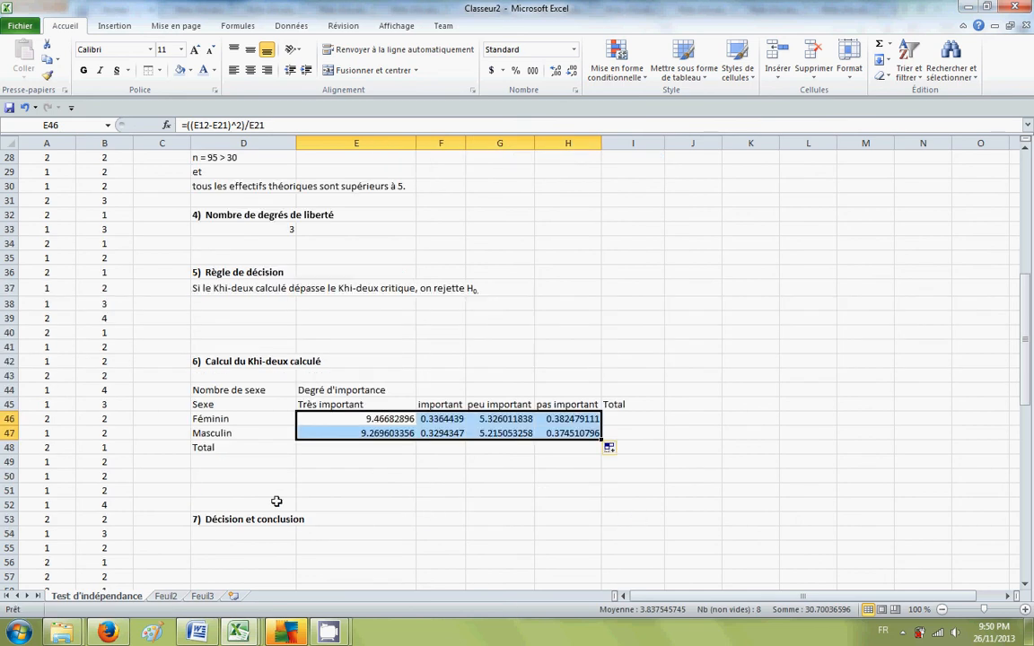
left_click(267, 476)
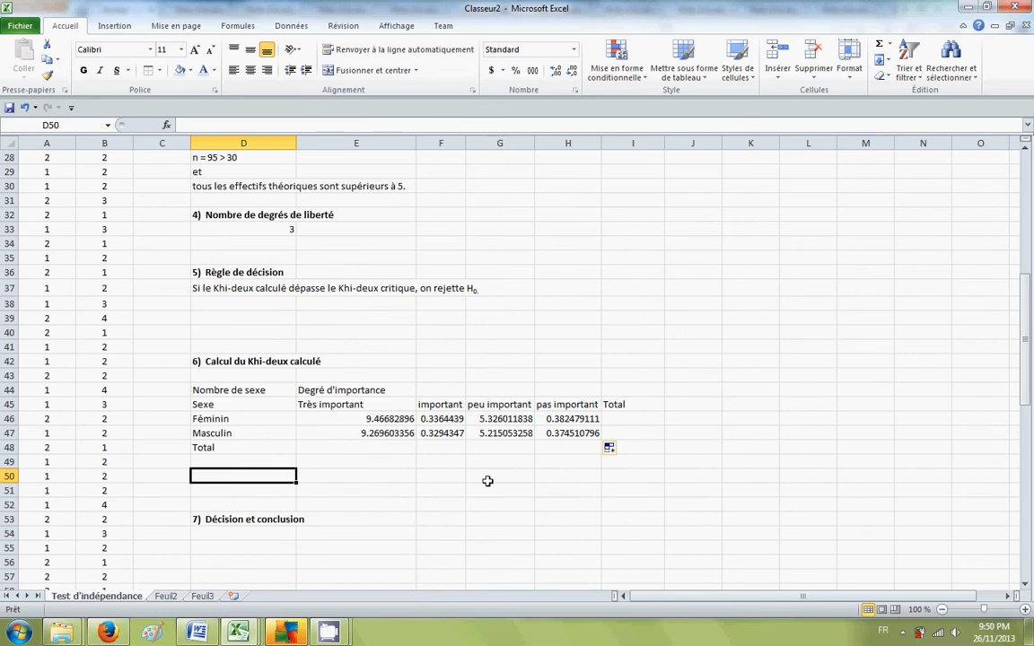
type("Khi")
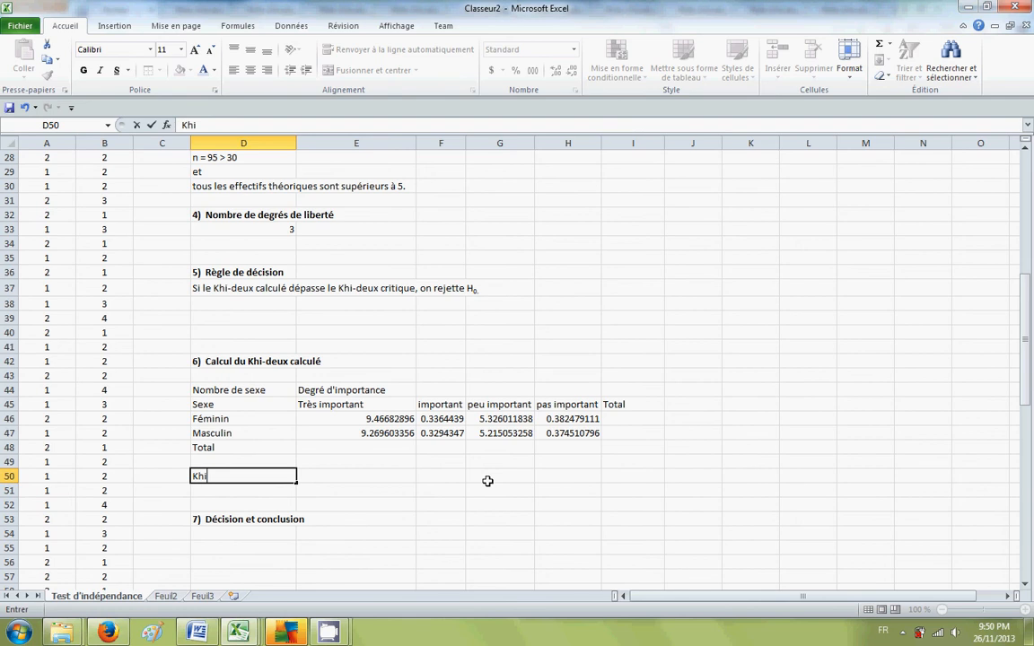
type("-deux calcu")
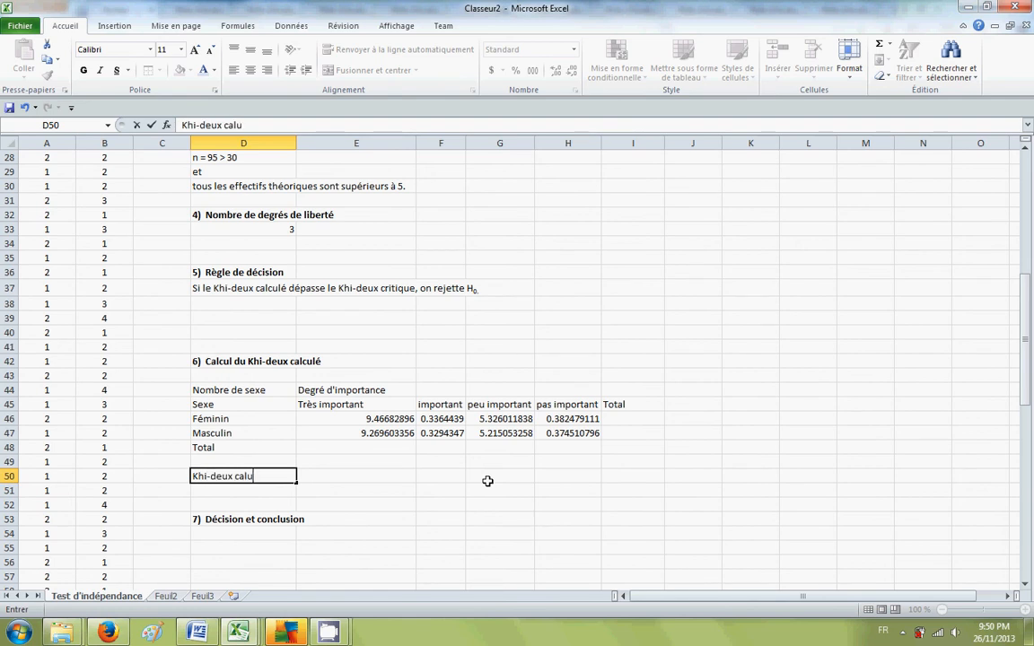
key("BackSpace")
type("culé =")
key("Tab")
Calculate the chi-square in E50 by summing the contributions in E46:H47 with the SOMME function.
type("=s")
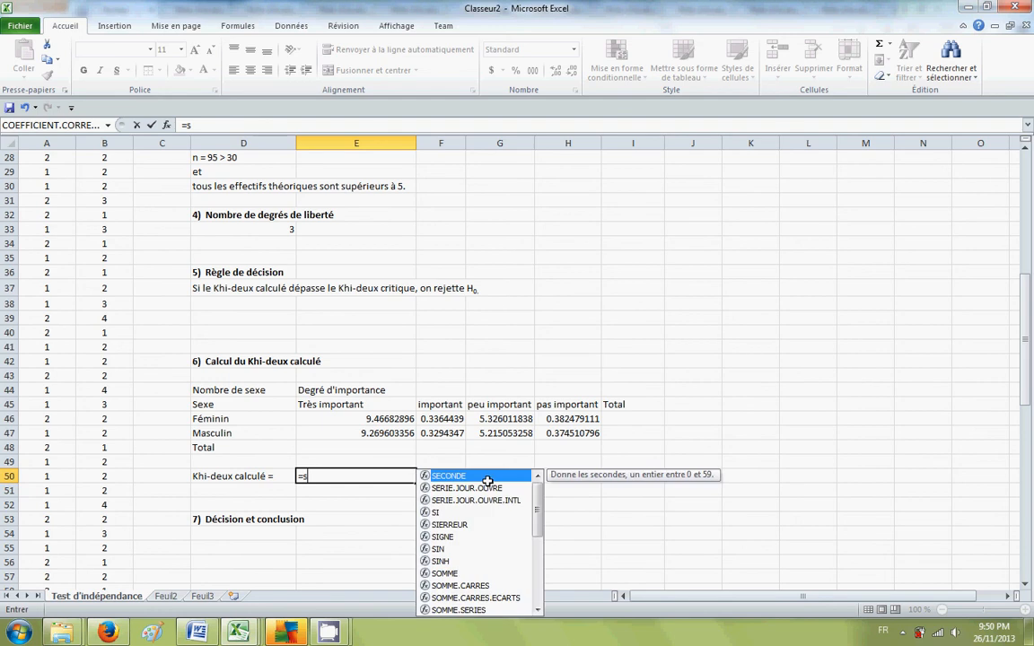
type("omme(")
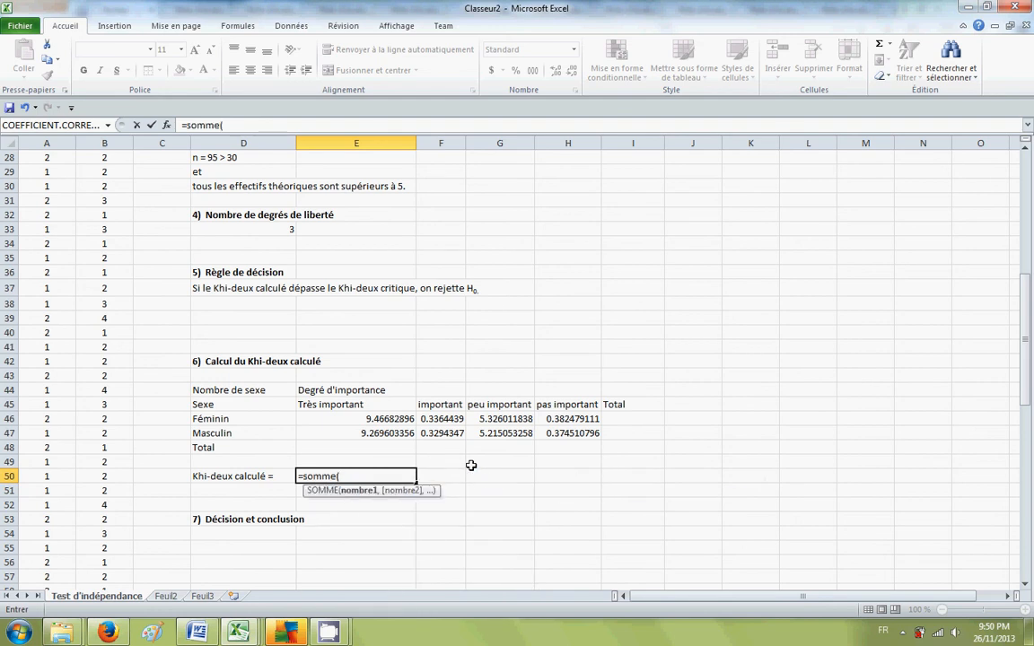
left_click_drag(372, 420, 550, 430)
type(")")
key("Return")
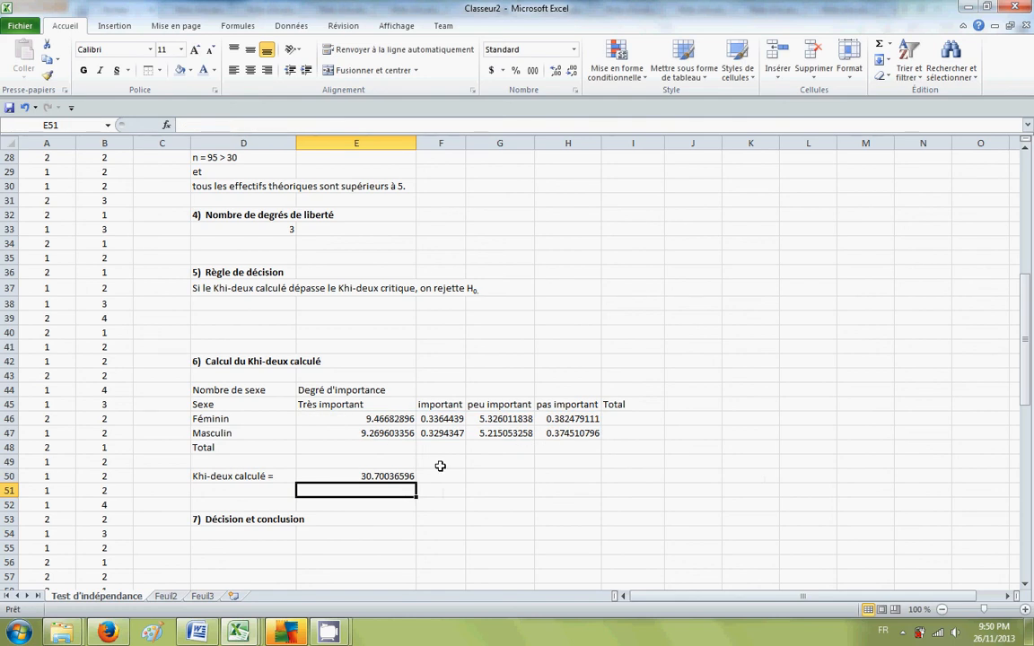
Enter the label "Khi-deux critique =" in D38 and begin a formula in E38.
left_click(261, 304)
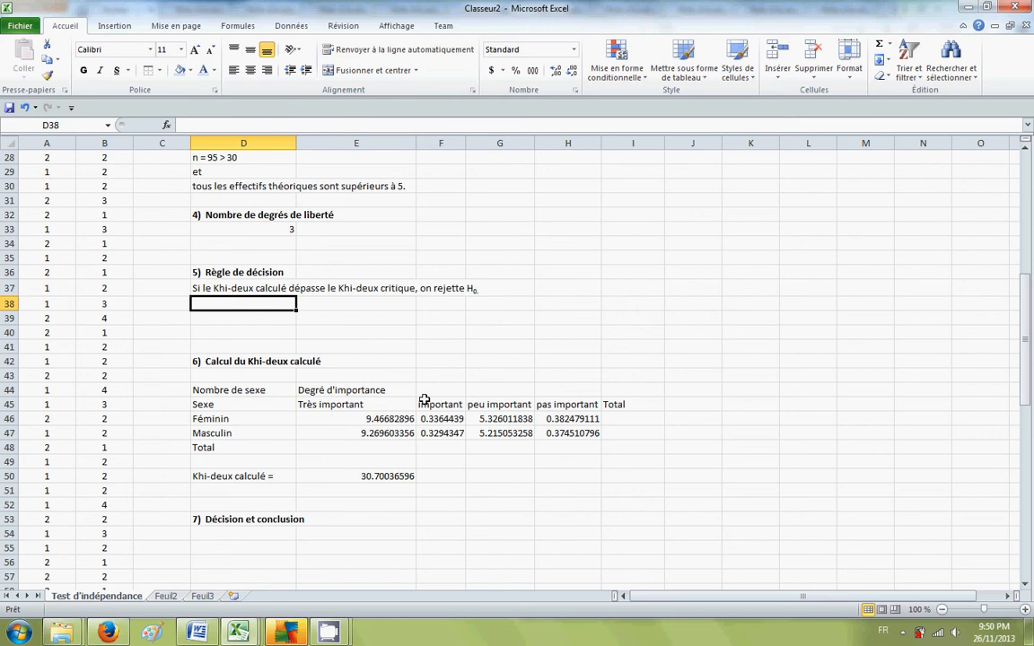
type("Kh")
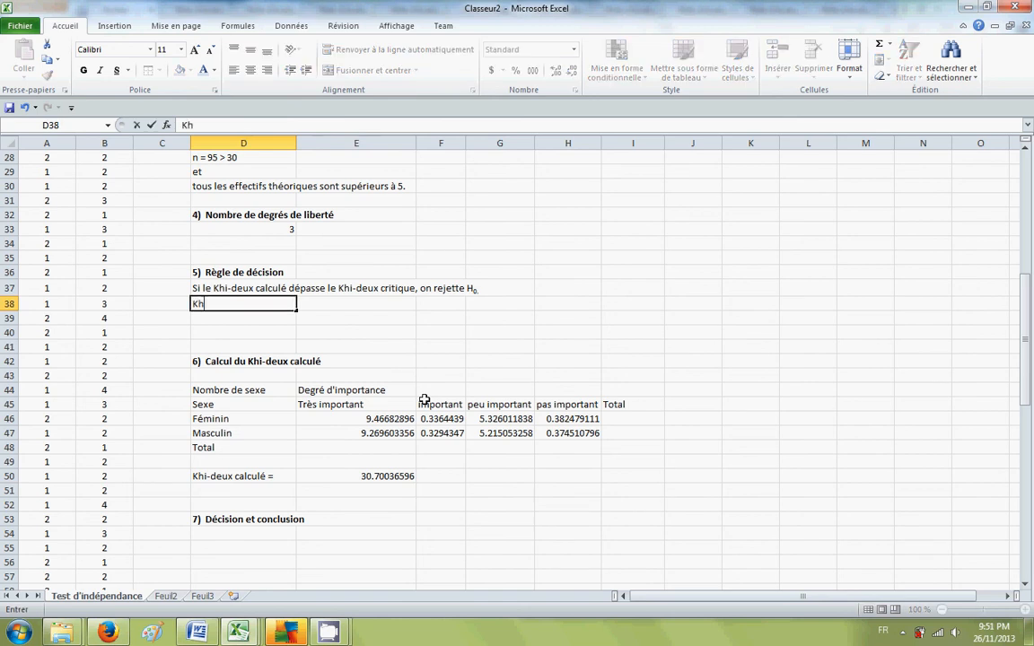
type("i-deux critique =")
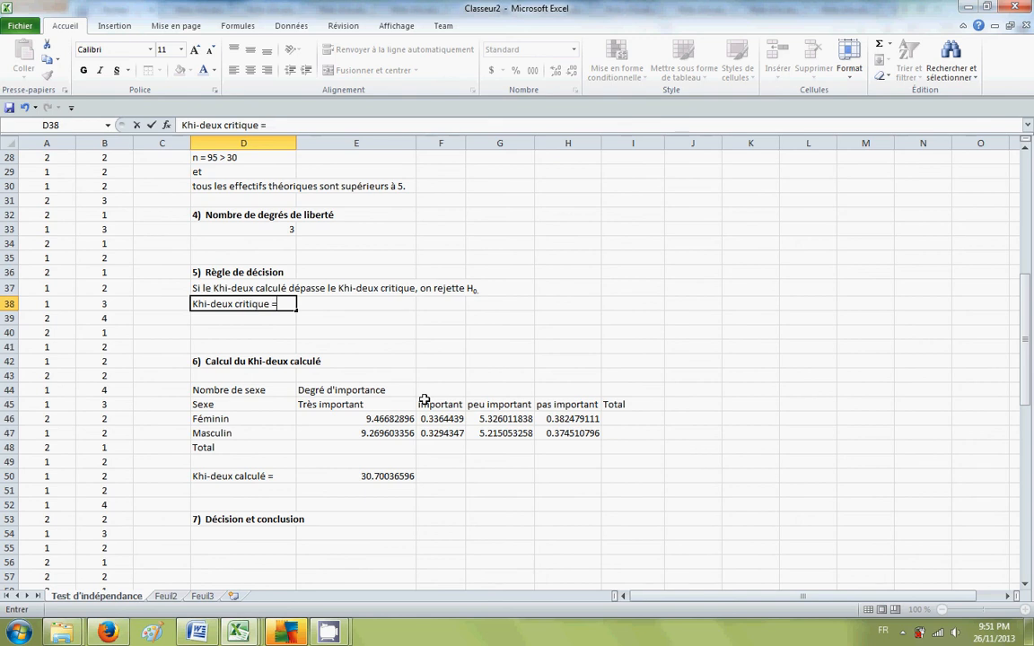
key("Tab")
type("=")
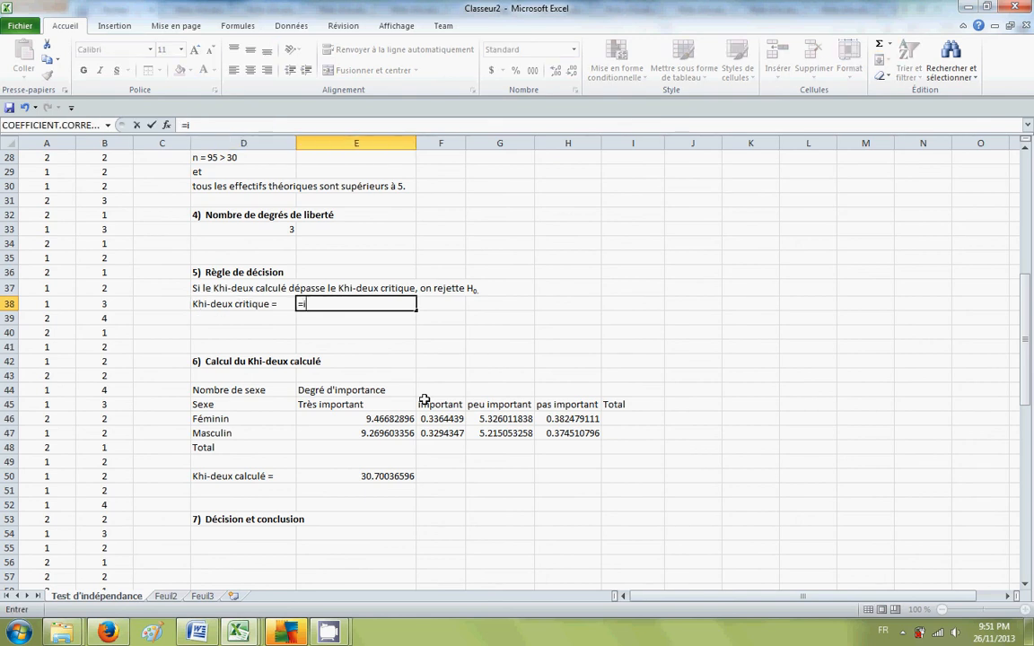
type("inver")
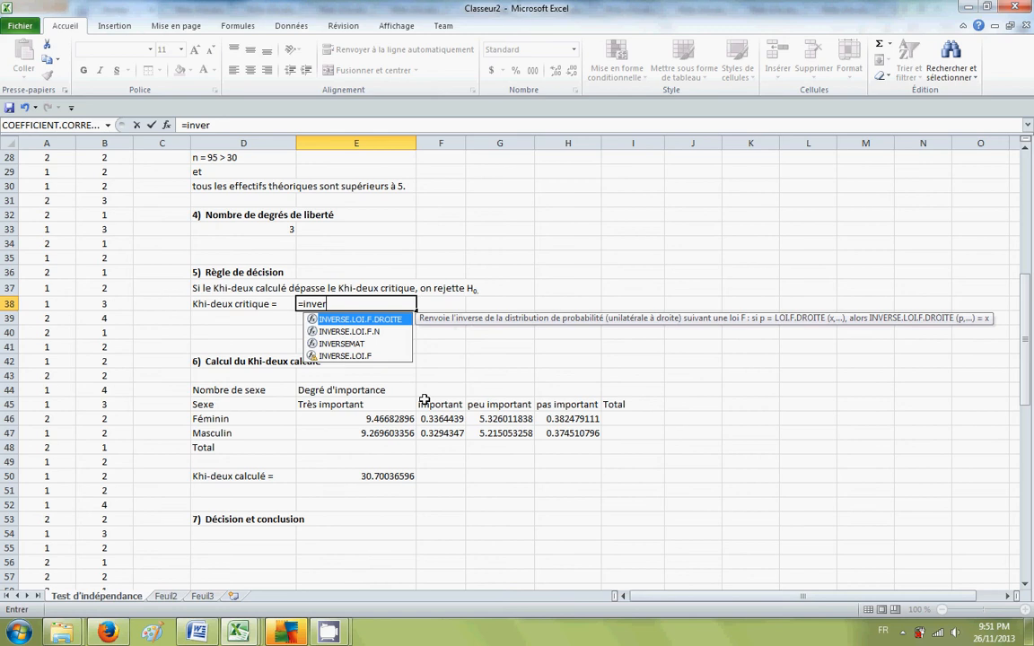
key("BackSpace")
key("BackSpace")
key("BackSpace")
key("BackSpace")
key("BackSpace")
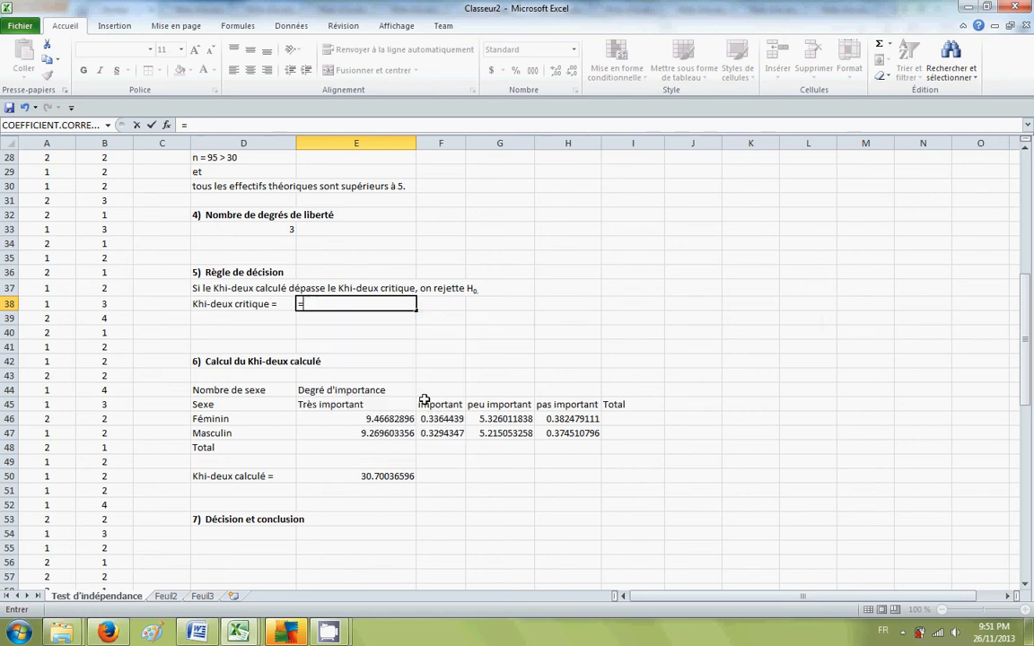
Calculate the critical chi-square in E38 with KHIDEUX.INVERSE, using the significance level in D6 and the degrees of freedom in D33.
type("khi")
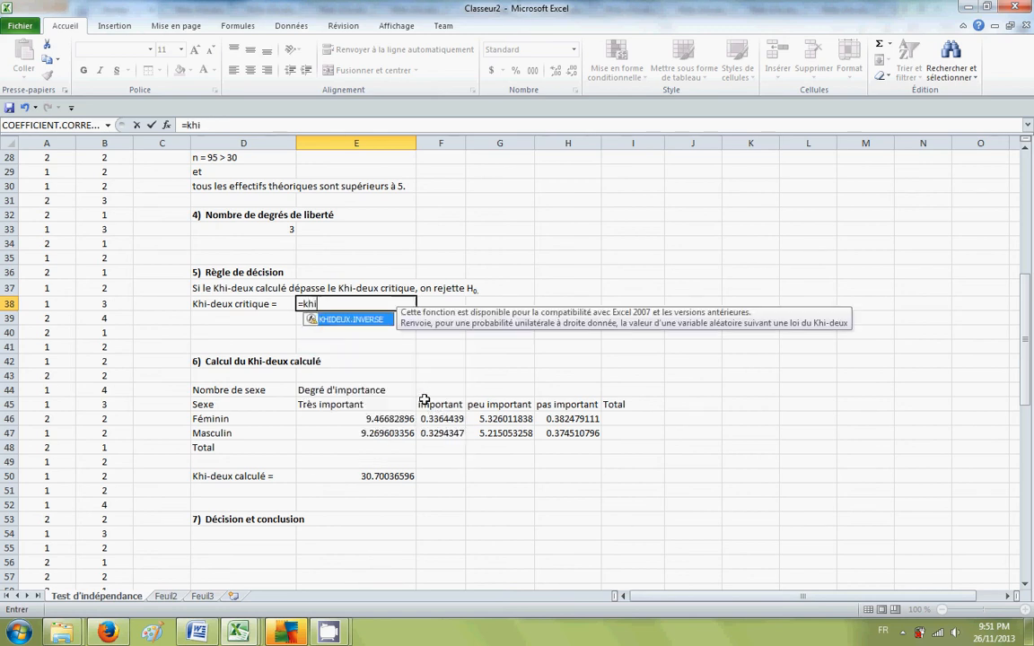
double_click(356, 321)
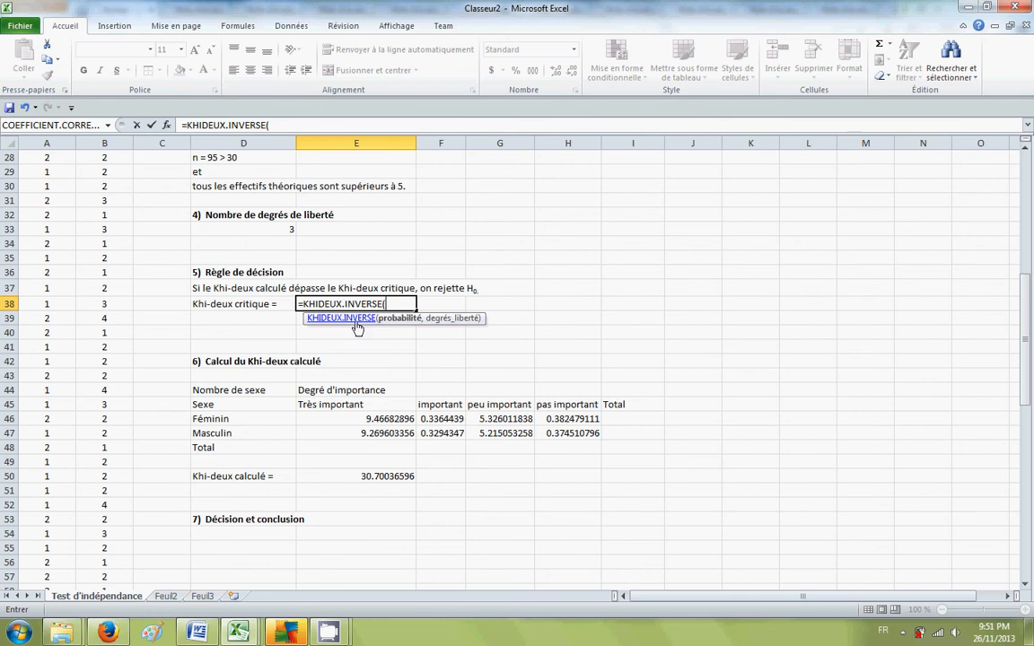
scroll(357, 324, "up", 7)
scroll(340, 314, "up", 2)
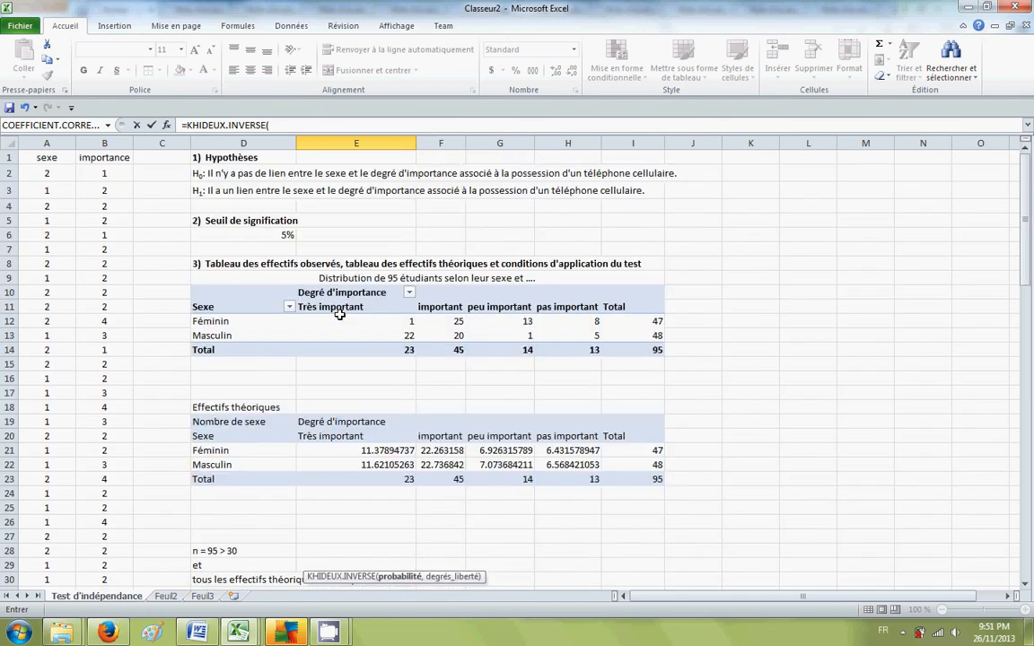
left_click(270, 230)
scroll(355, 279, "down", 2)
key("F1")
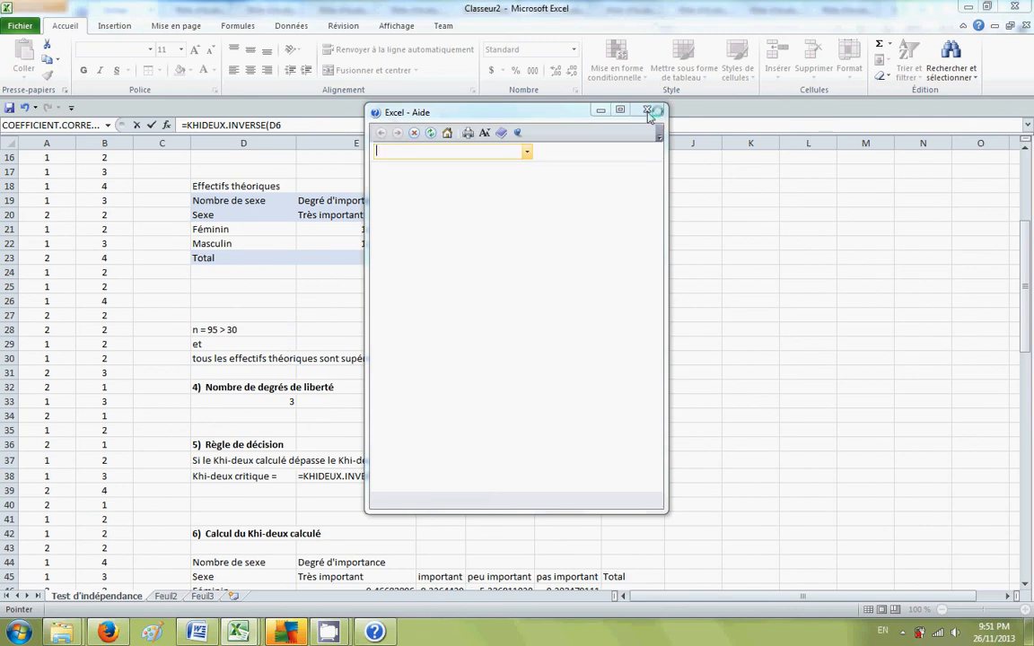
left_click(657, 113)
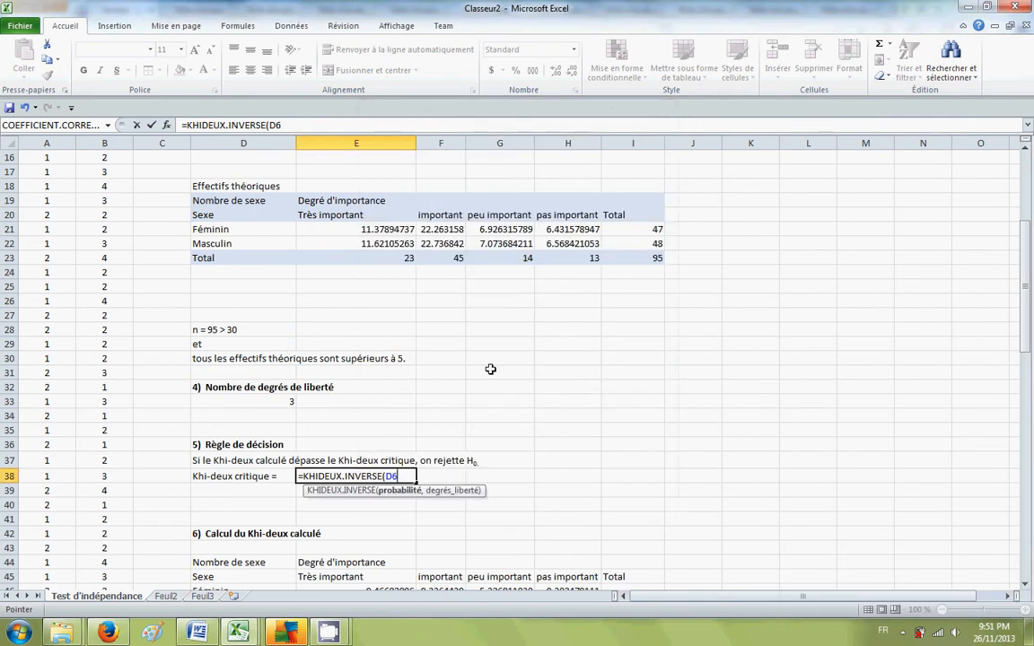
scroll(466, 413, "down", 1)
type(",")
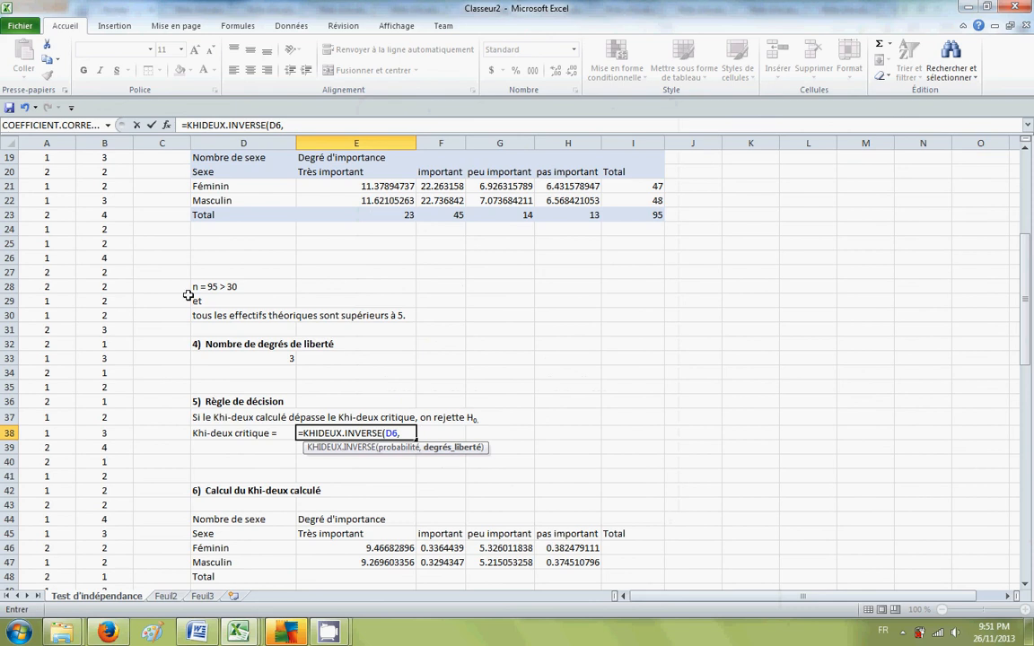
left_click(267, 356)
type(")")
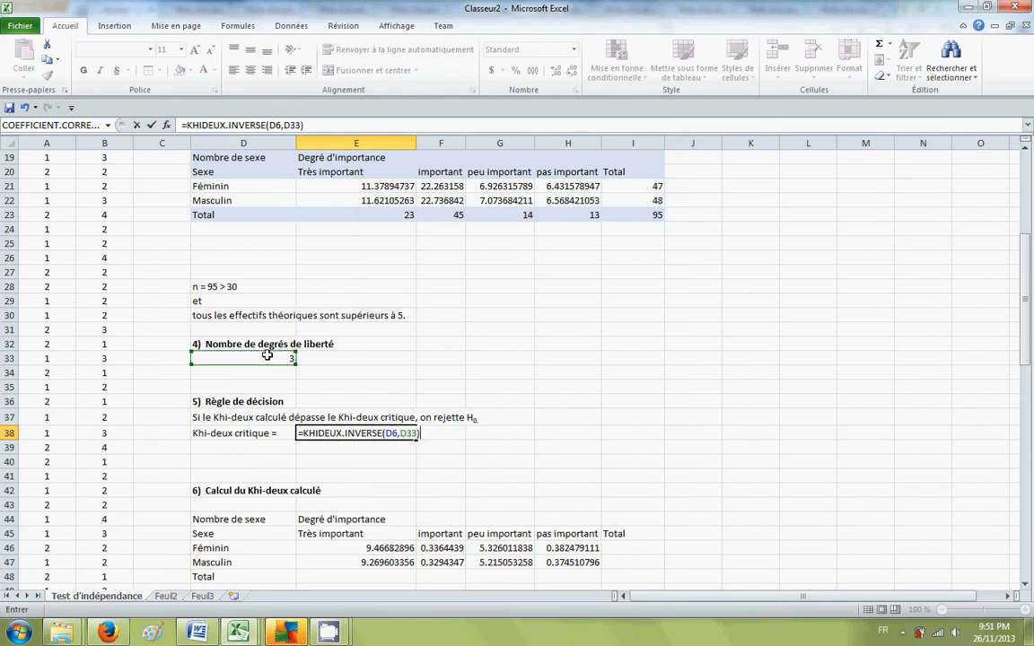
key("Return")
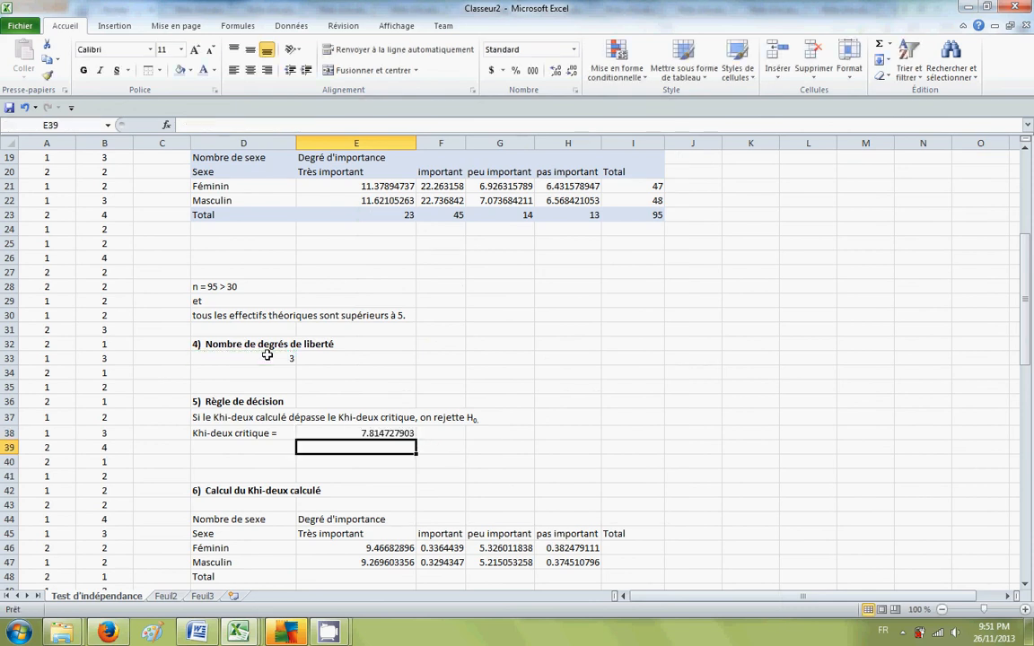
left_click(345, 438)
Enter the label "coefficient de contingence :" in D58, below the "Décision et conclusion" heading.
scroll(365, 417, "down", 4)
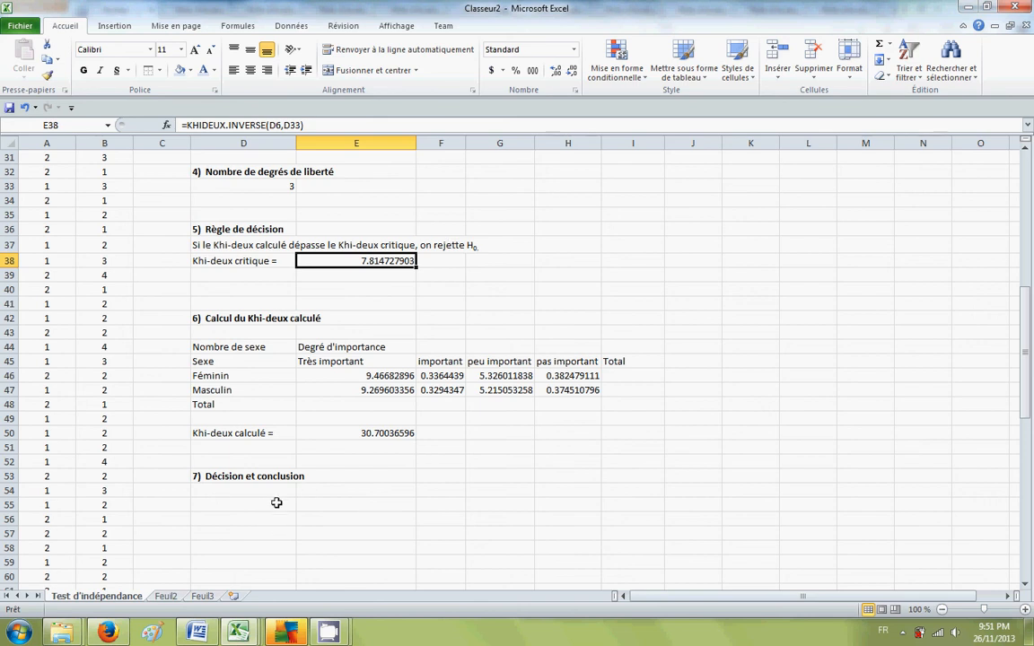
left_click(239, 547)
type("co")
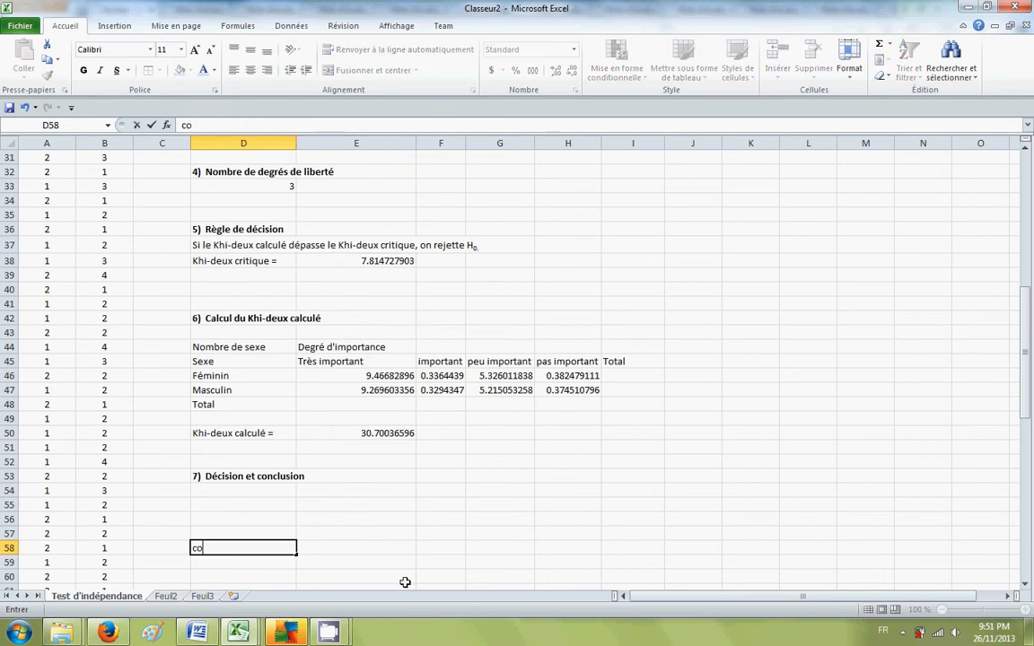
type("efficien te")
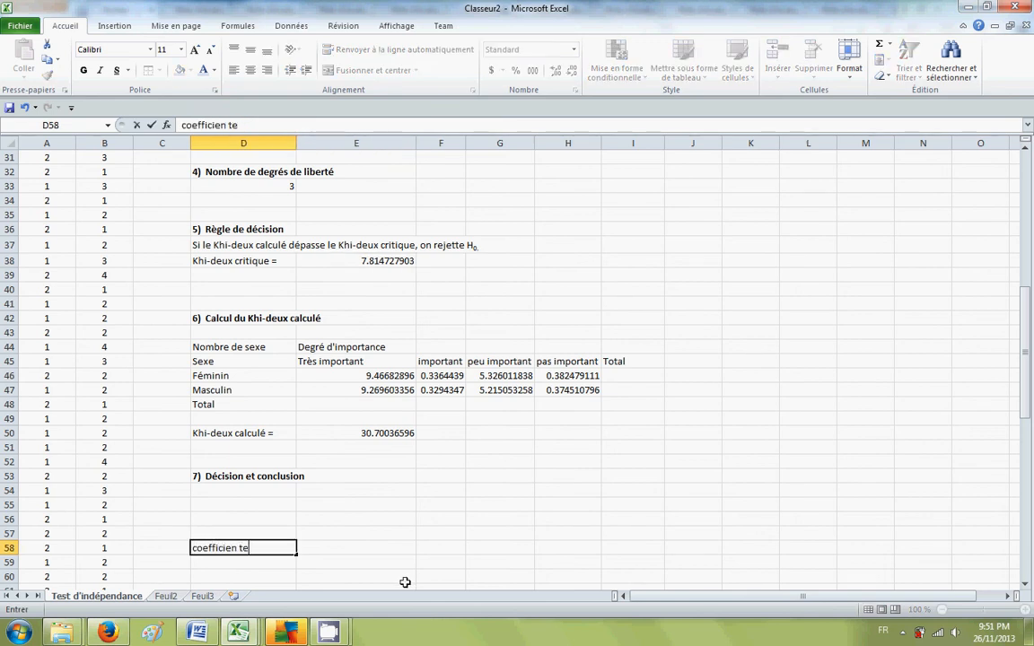
key("BackSpace")
key("BackSpace")
key("BackSpace")
type("t de contin")
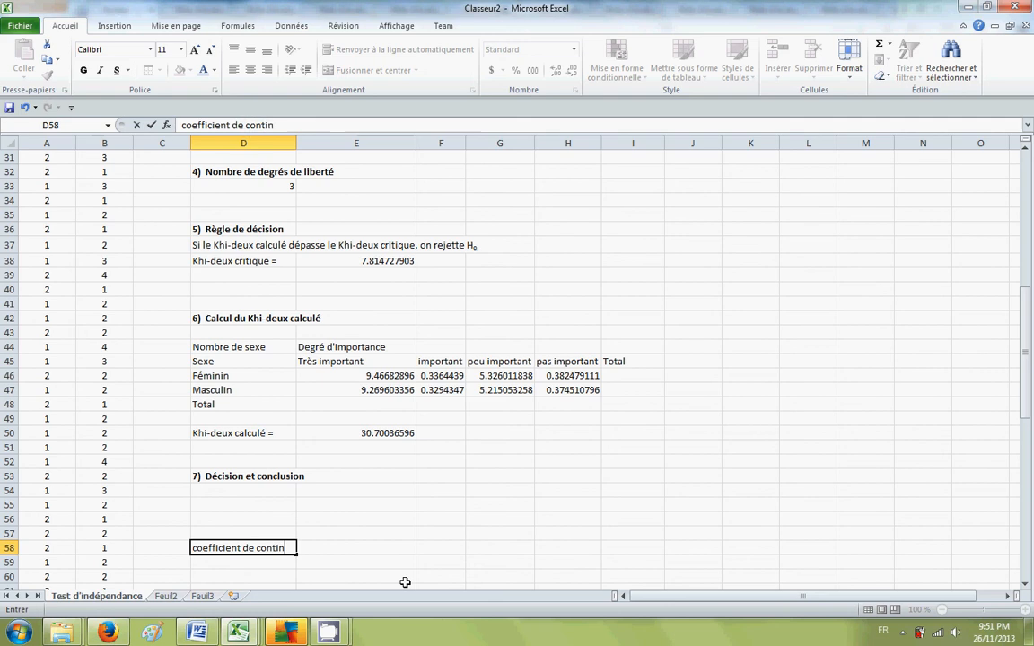
type("gence :")
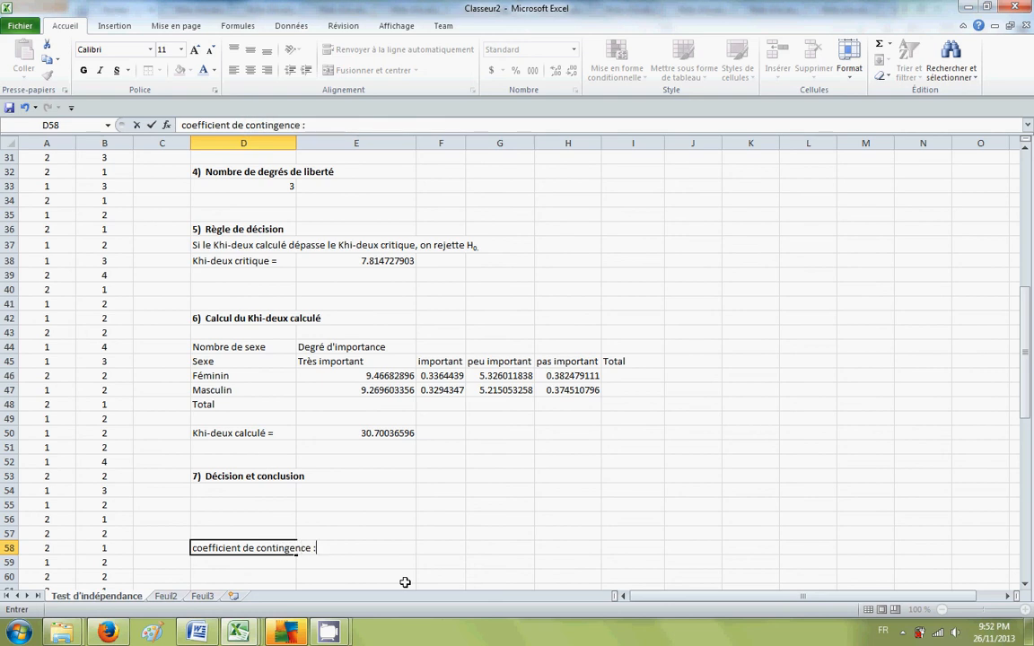
key("Return")
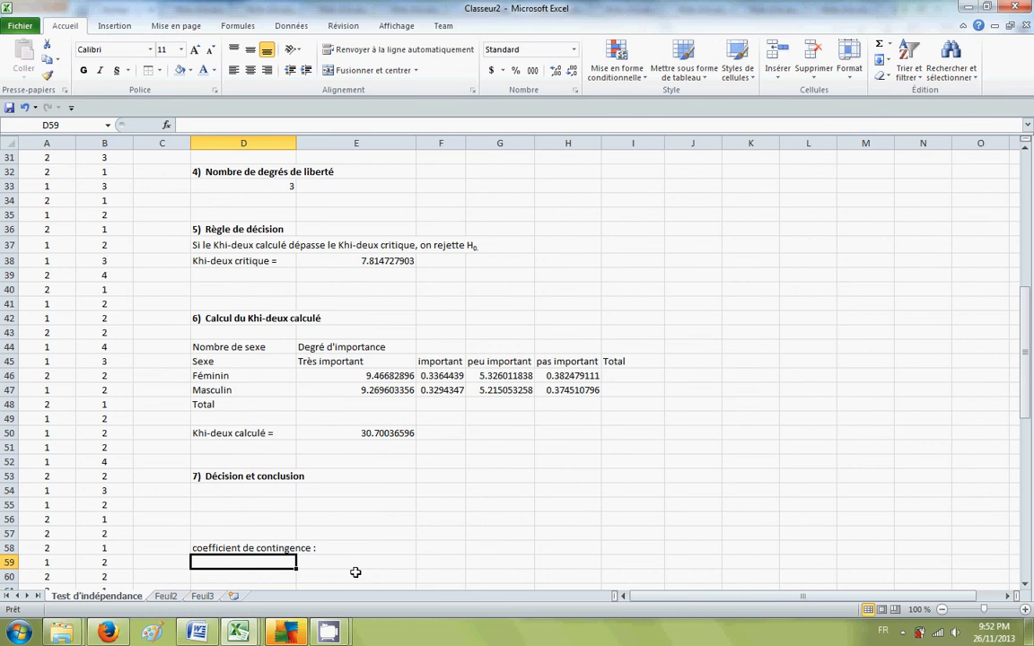
Calculate the contingency coefficient in D59 with the formula =RACINE(E50/(E50+I23)).
type("=rac")
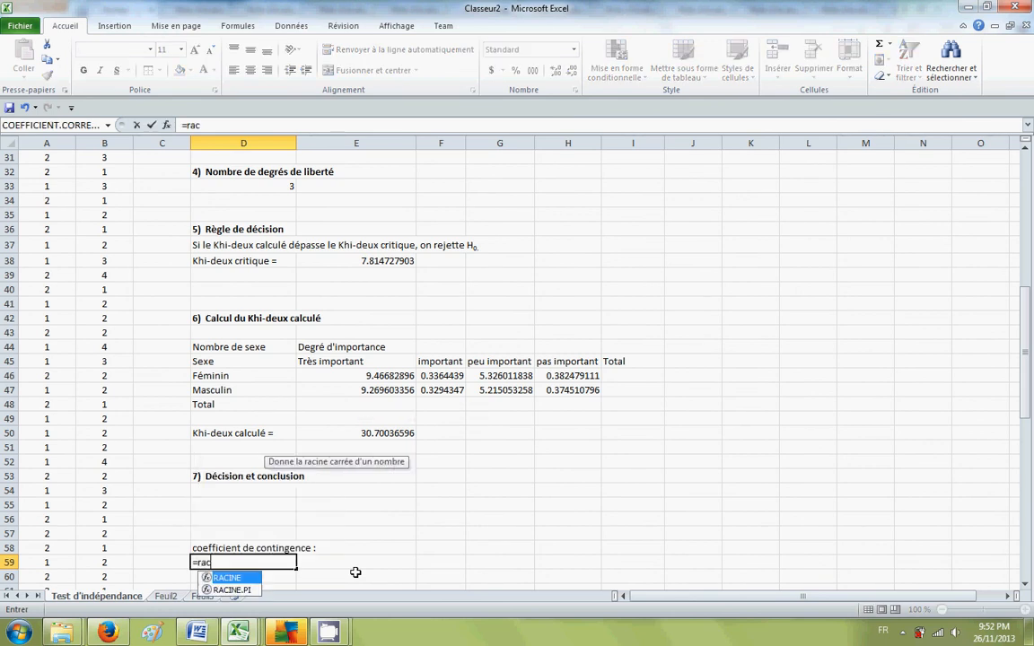
type("ine)")
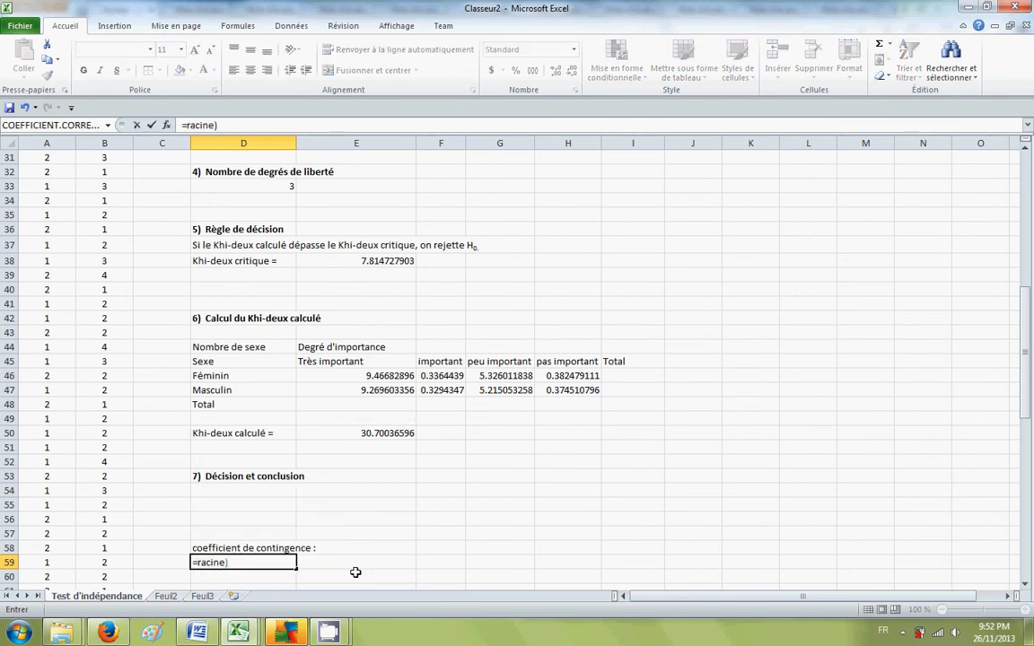
key("BackSpace")
type("(")
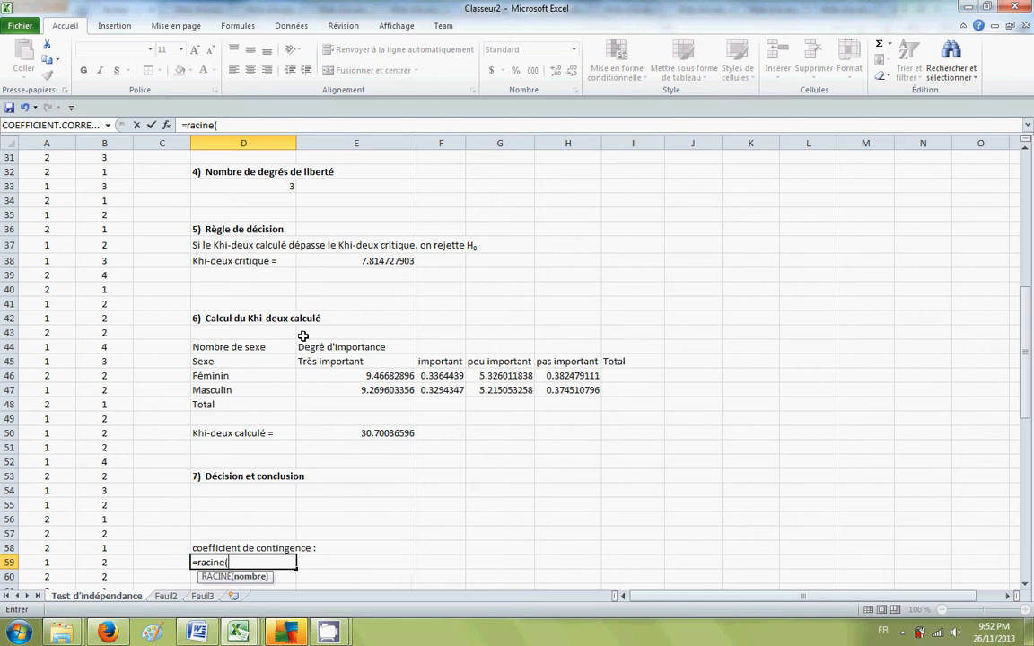
left_click(373, 434)
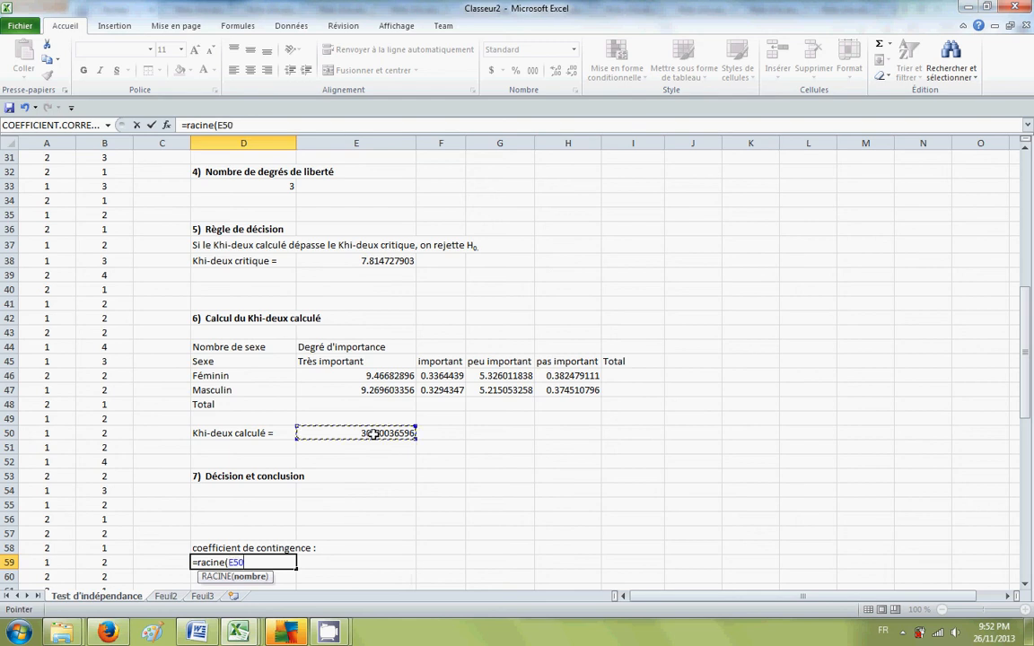
type("/(")
left_click(373, 434)
type("+")
scroll(373, 433, "up", 4)
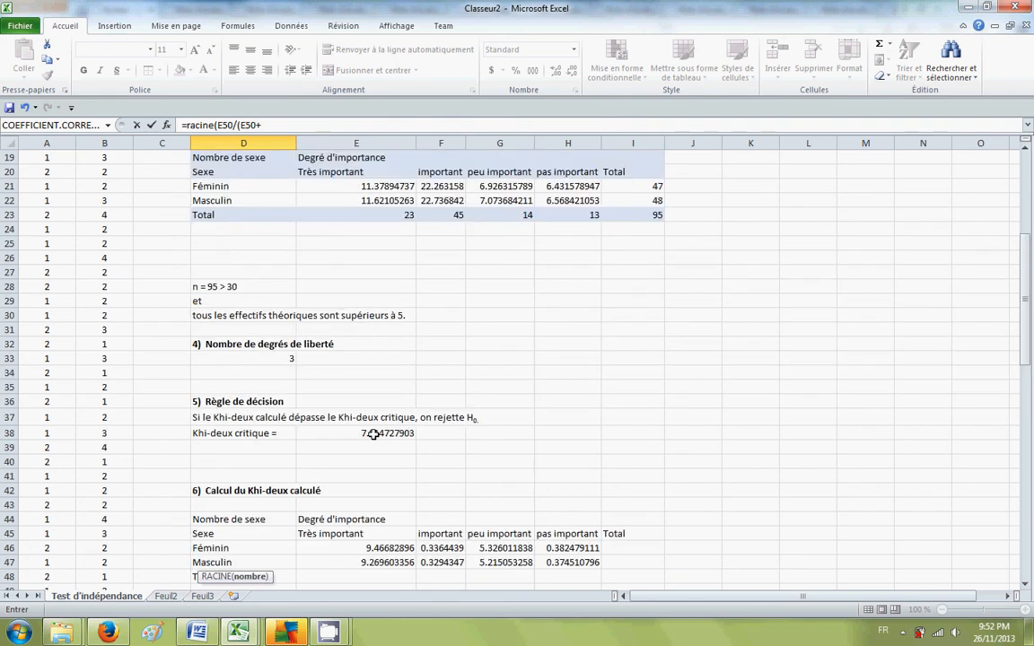
left_click(653, 216)
scroll(655, 263, "down", 5)
type(")")
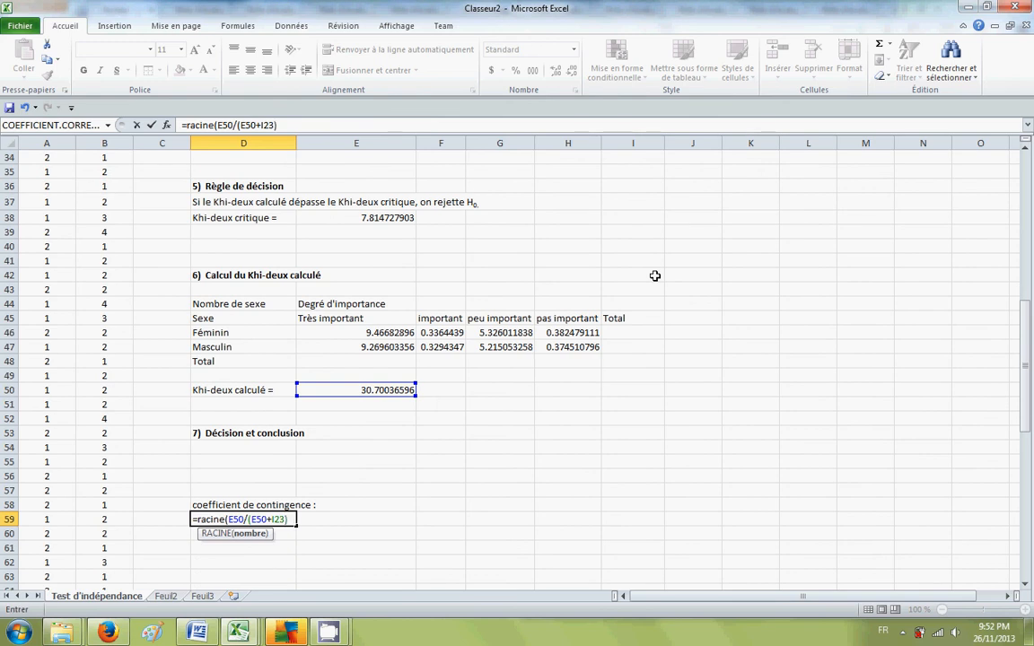
type(")")
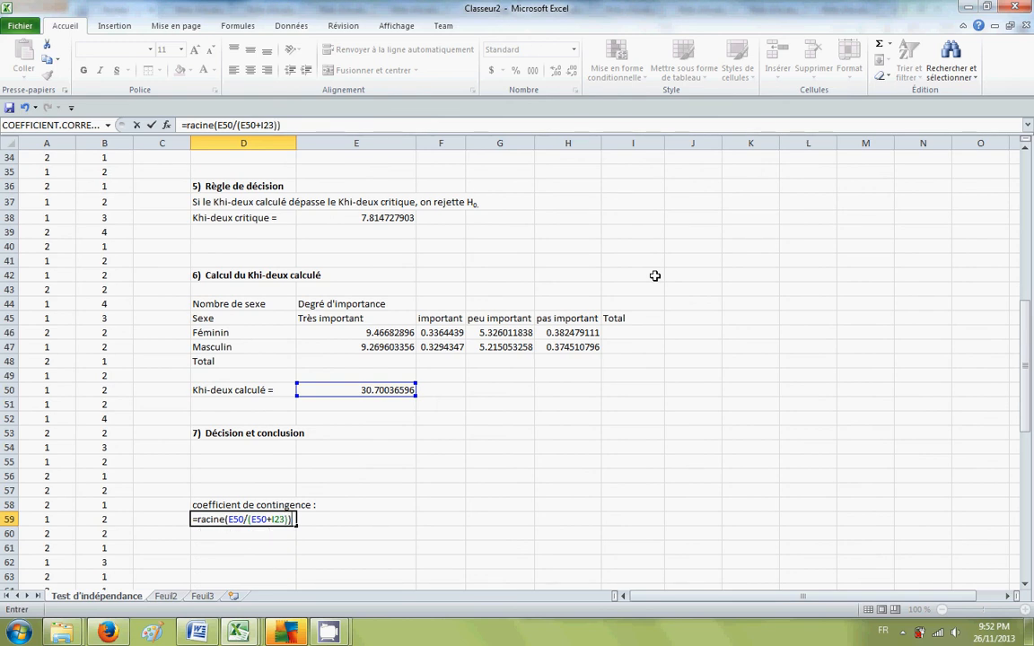
key("Return")
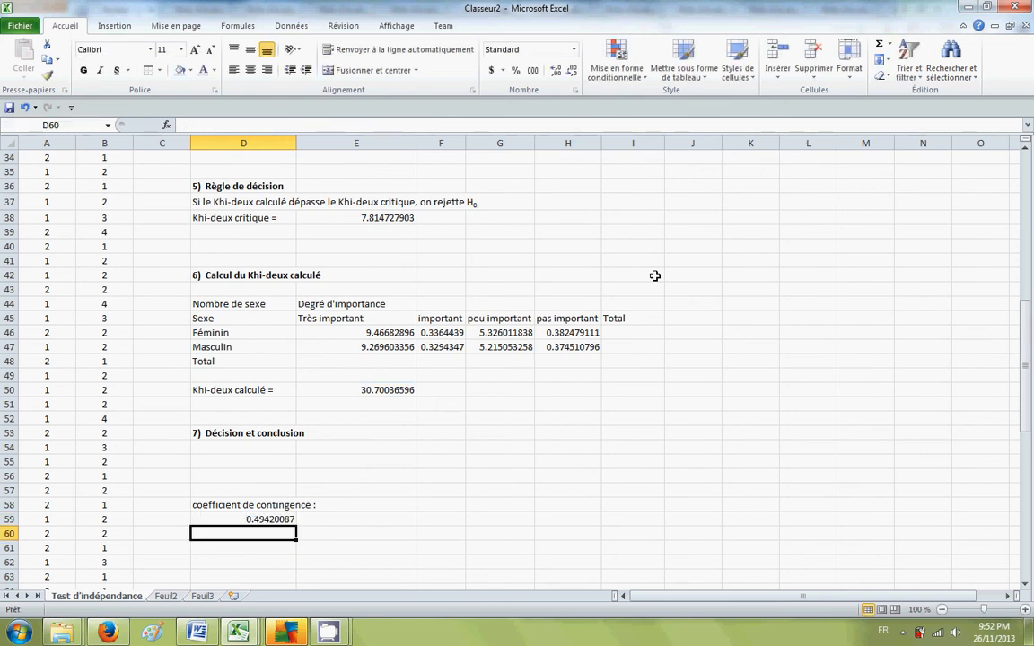
left_click(271, 519)
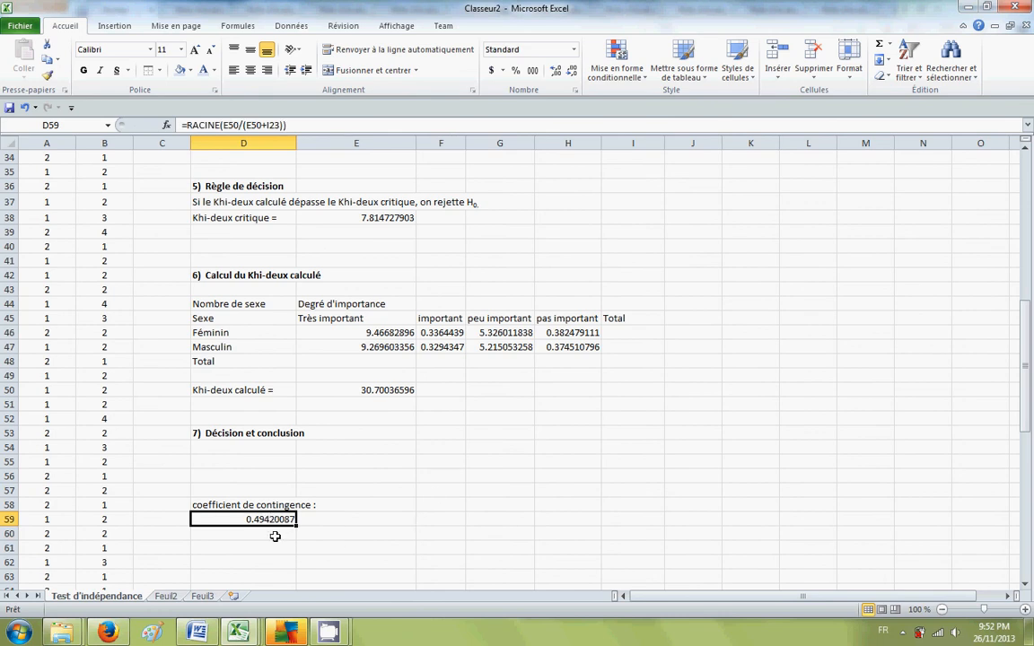